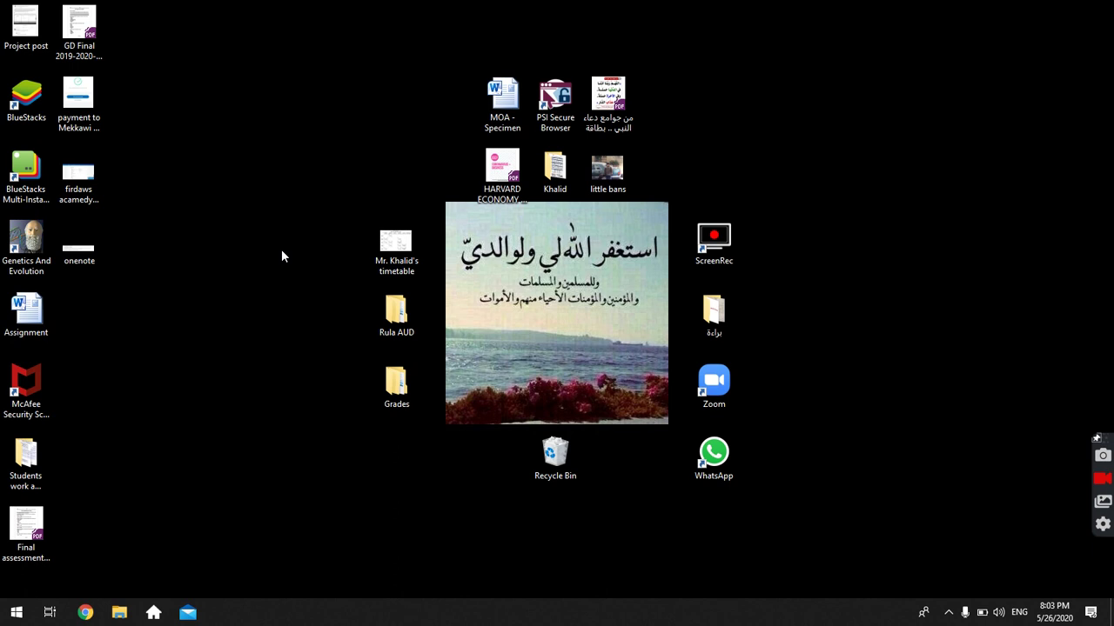
Search Windows for 'onenote' and launch OneNote for Windows 10 from the results.
left_click(16, 614)
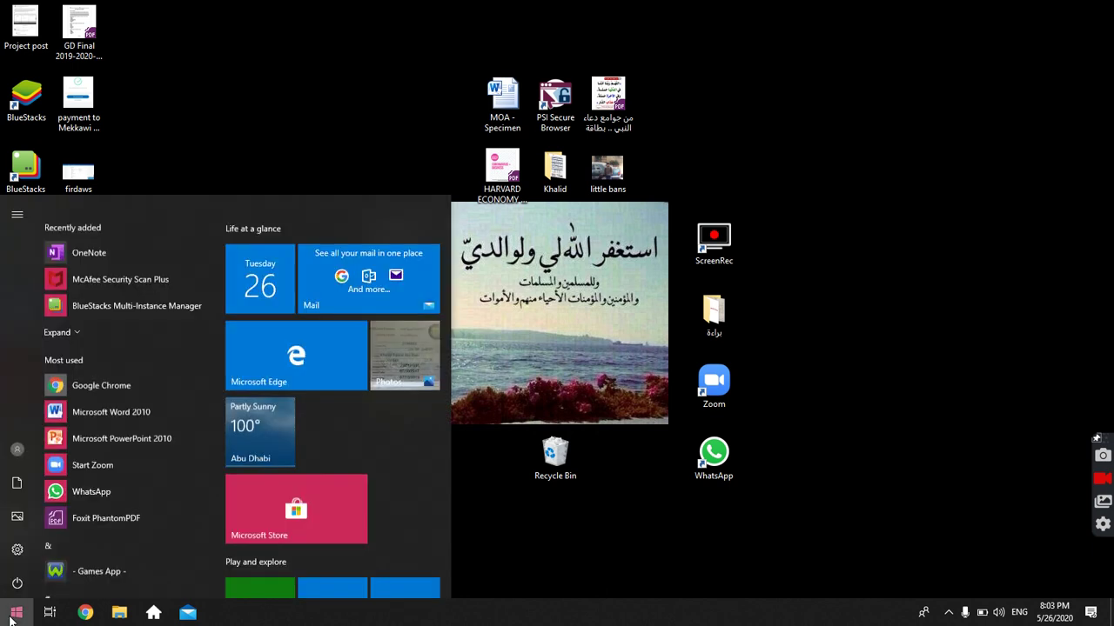
type("one")
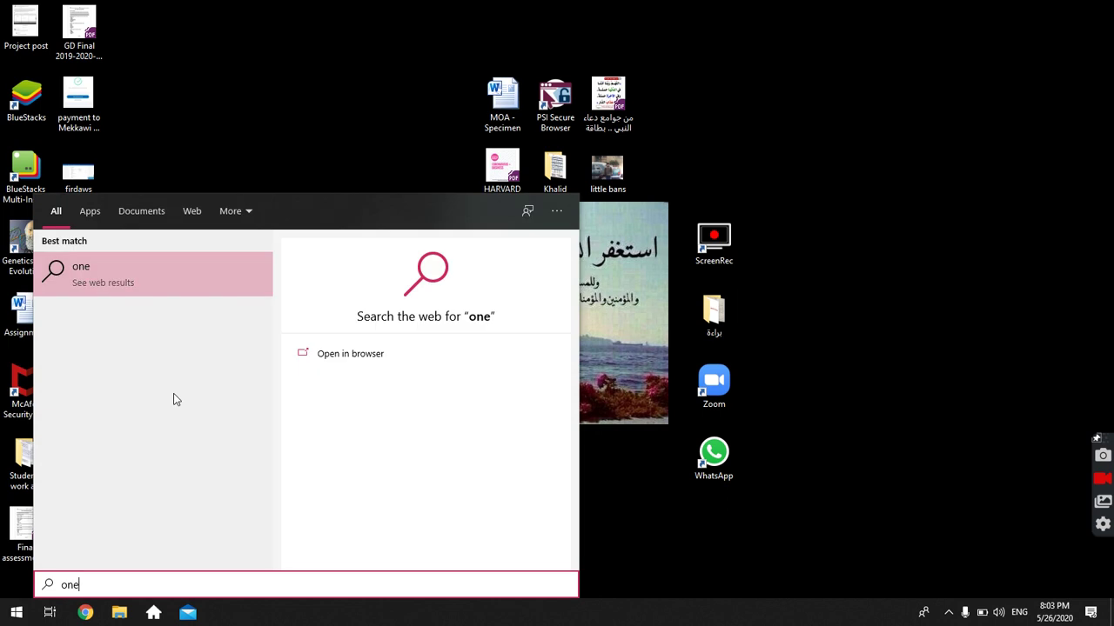
type("note")
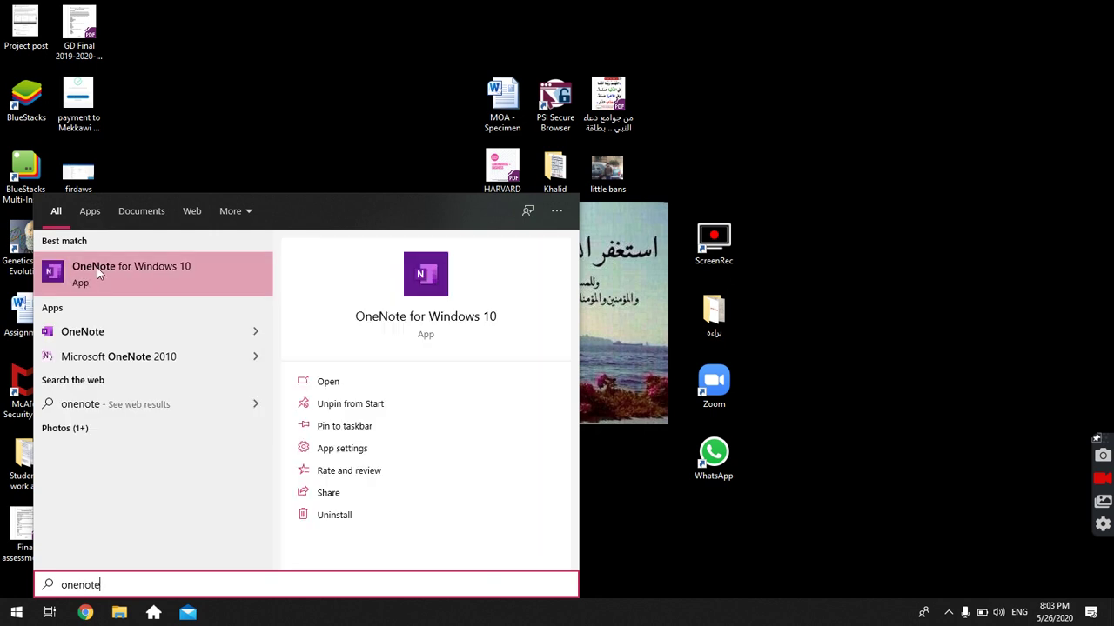
left_click(96, 267)
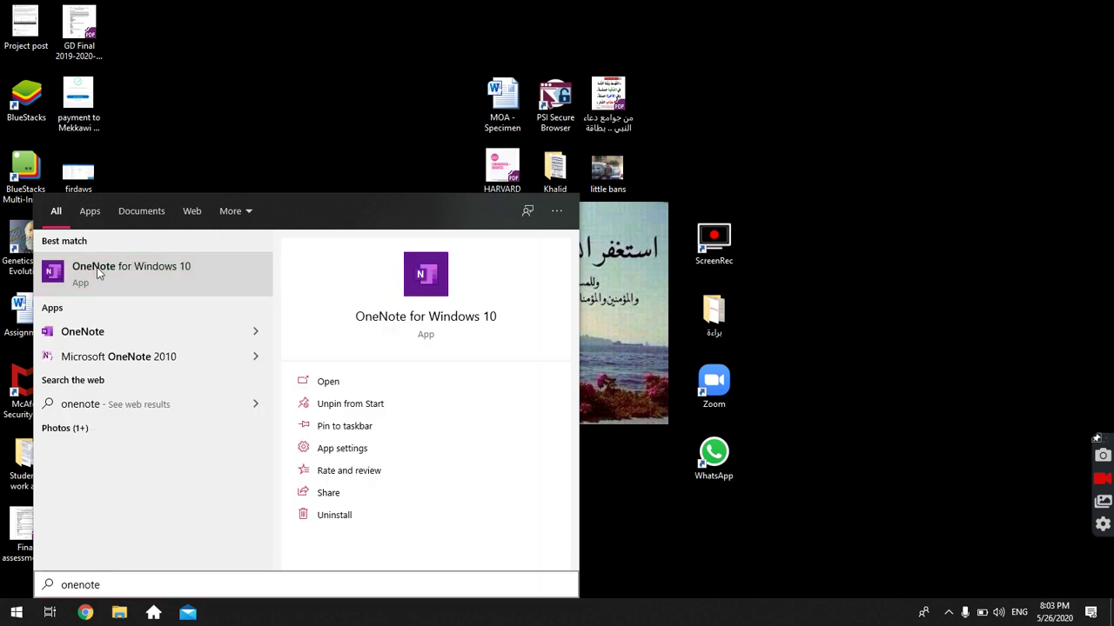
left_click(186, 279)
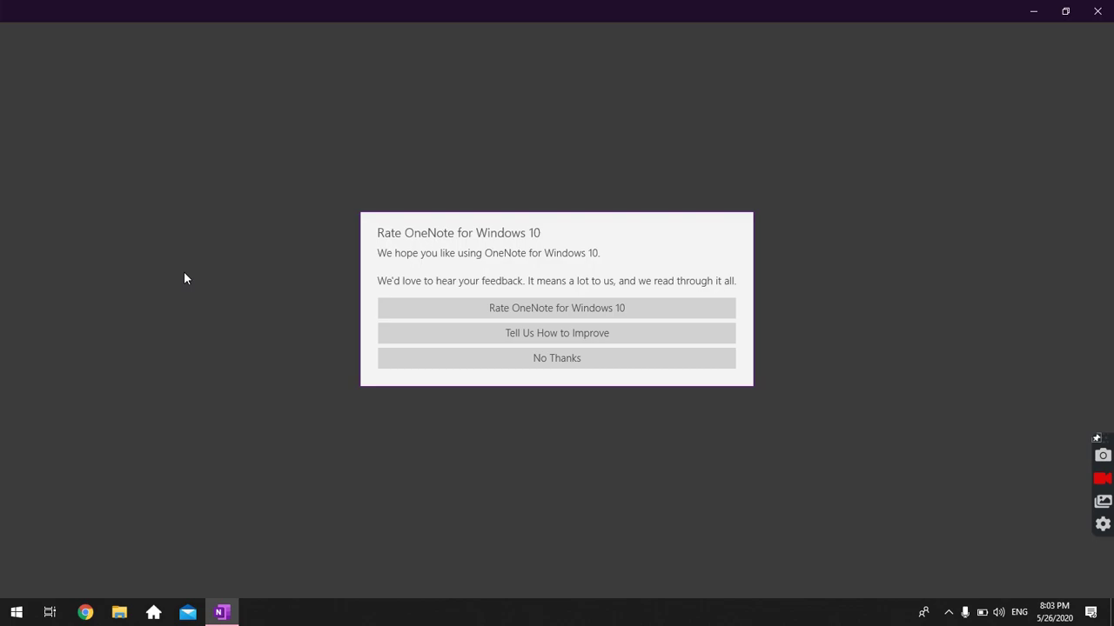
Decline the rating prompt and sign in with the user's Microsoft account e-mail.
left_click(542, 363)
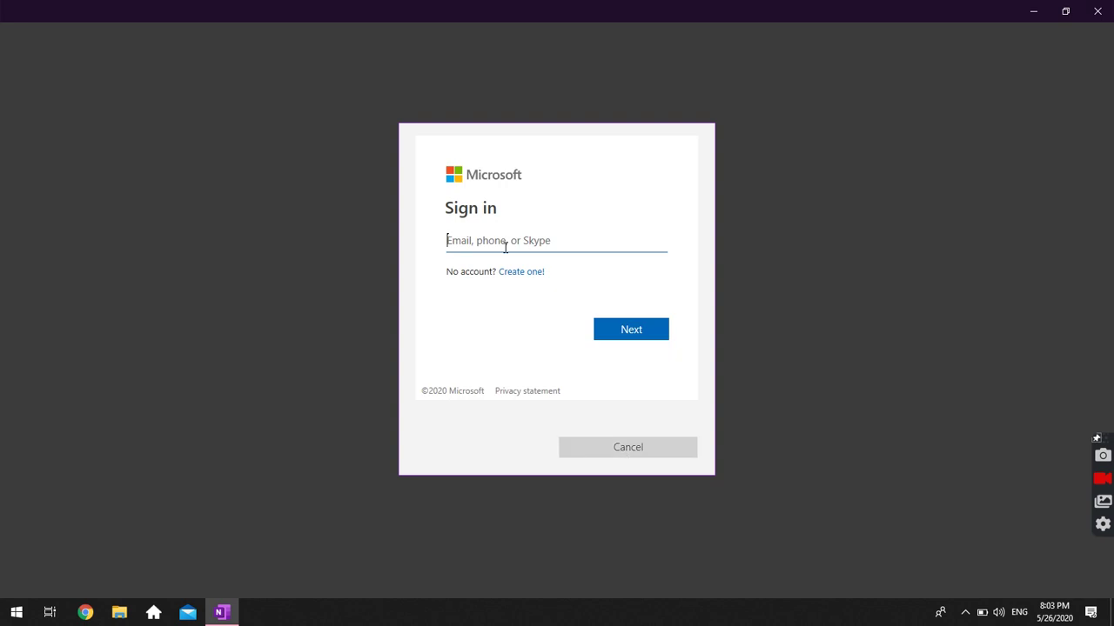
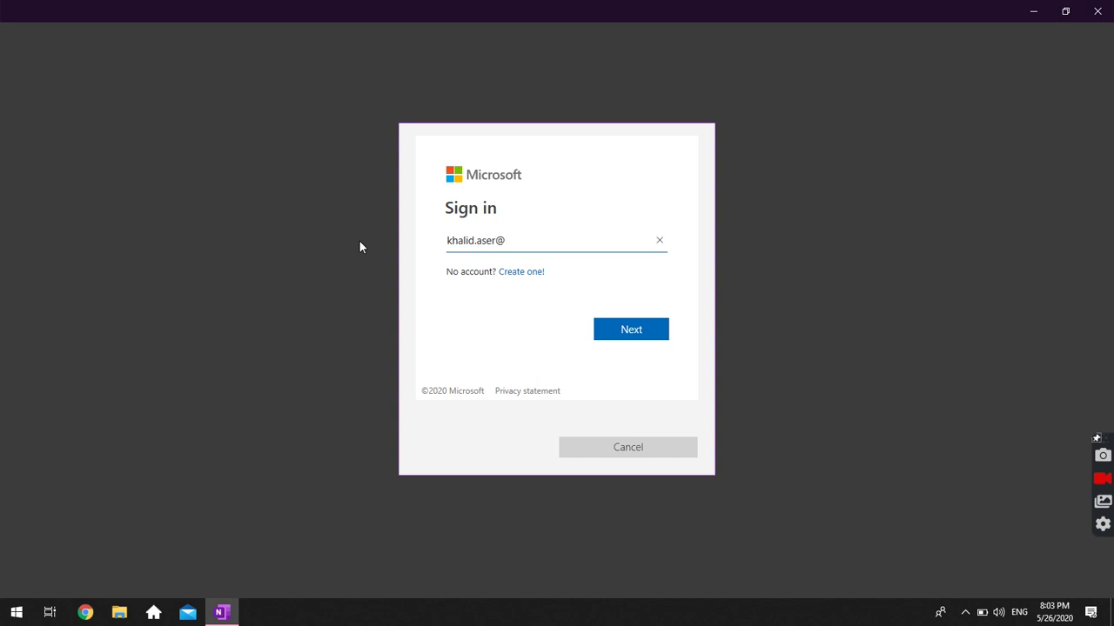
key("Return")
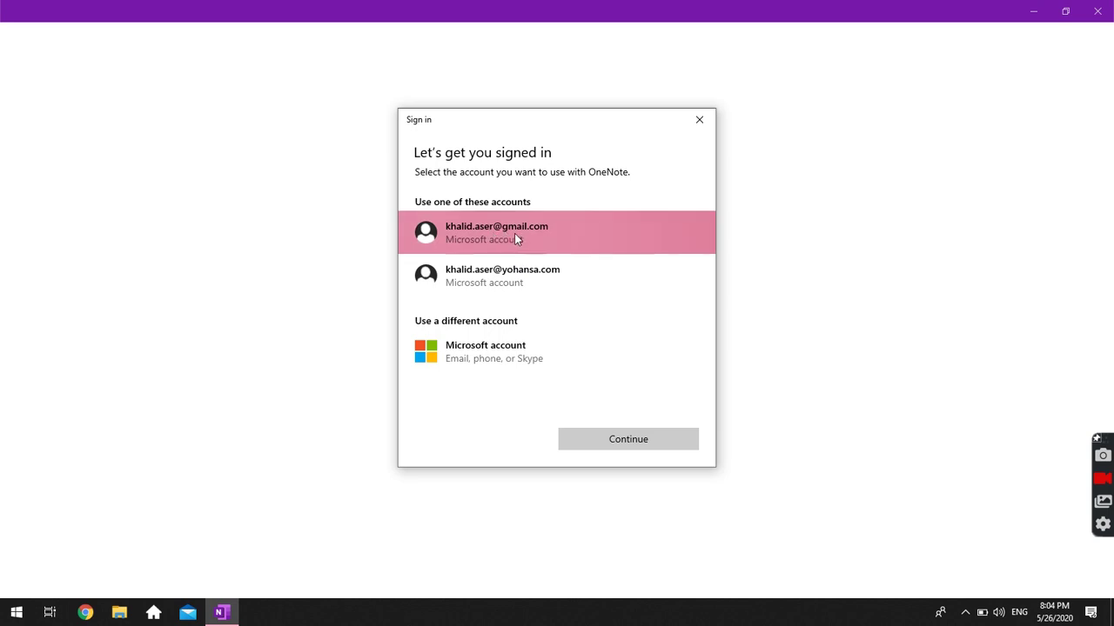
left_click(501, 232)
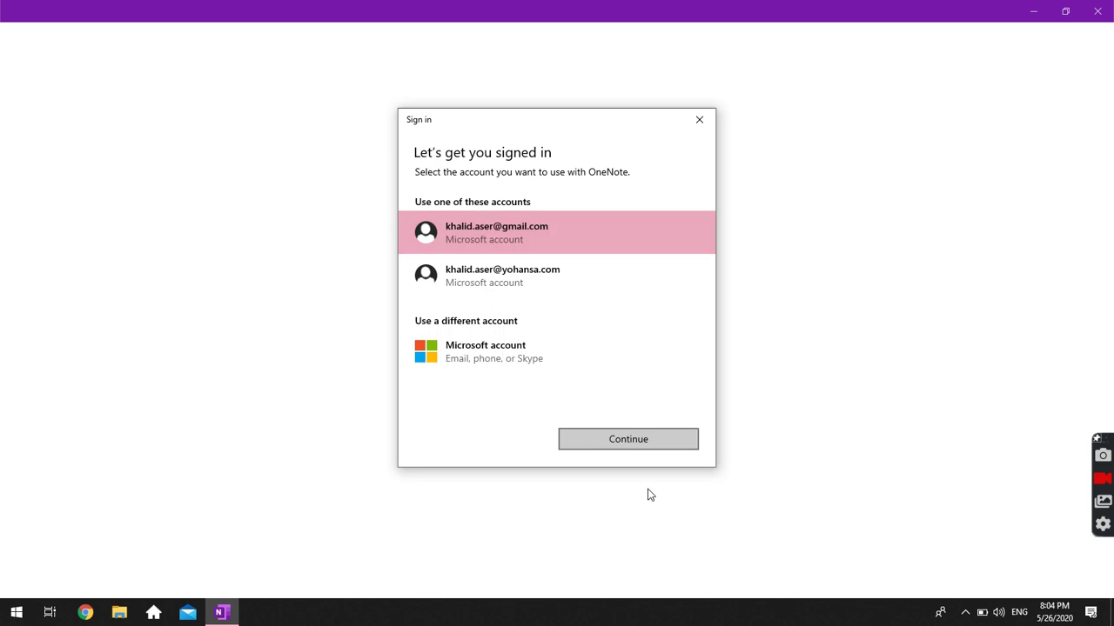
left_click(600, 440)
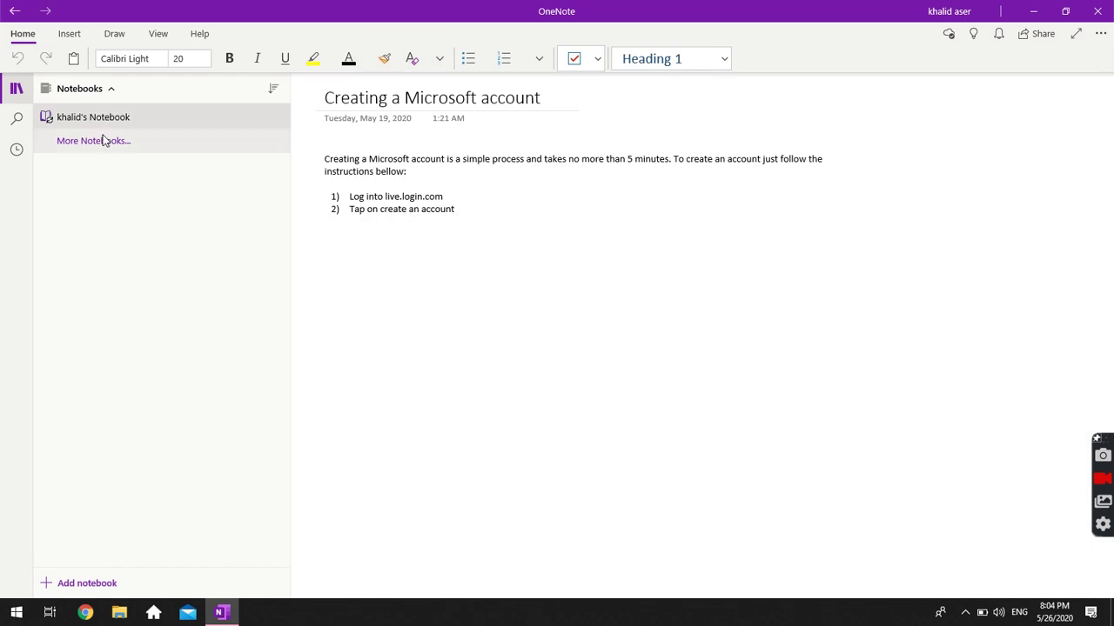
Open the user's notebook from the Notebooks list to reach its Quick Notes section.
left_click(114, 81)
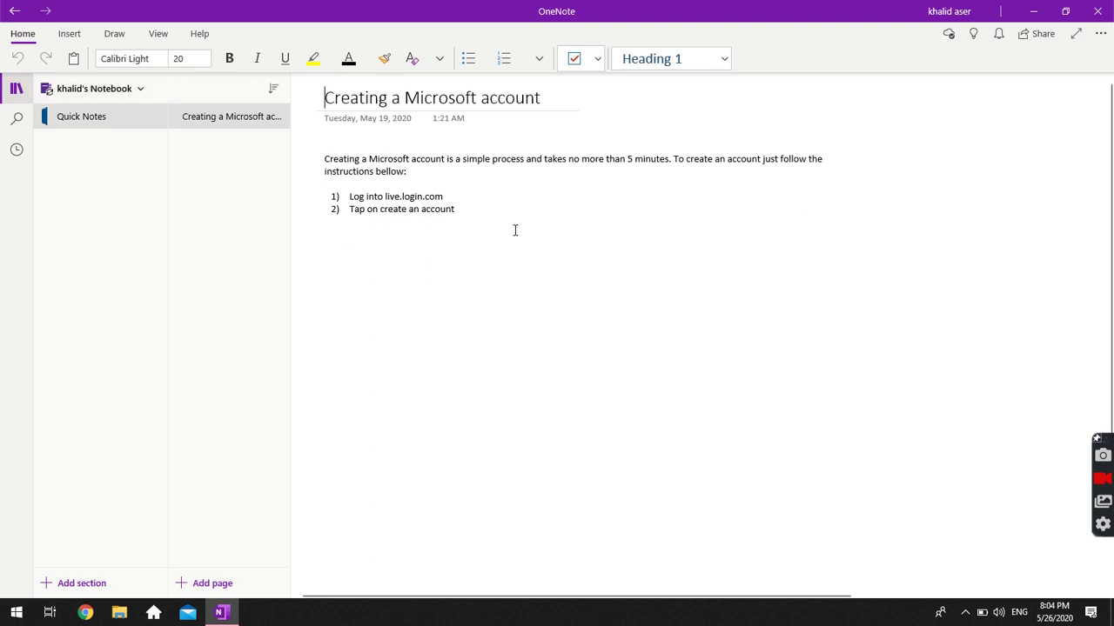
Move the intro paragraph below the two numbered steps.
triple_click(348, 165)
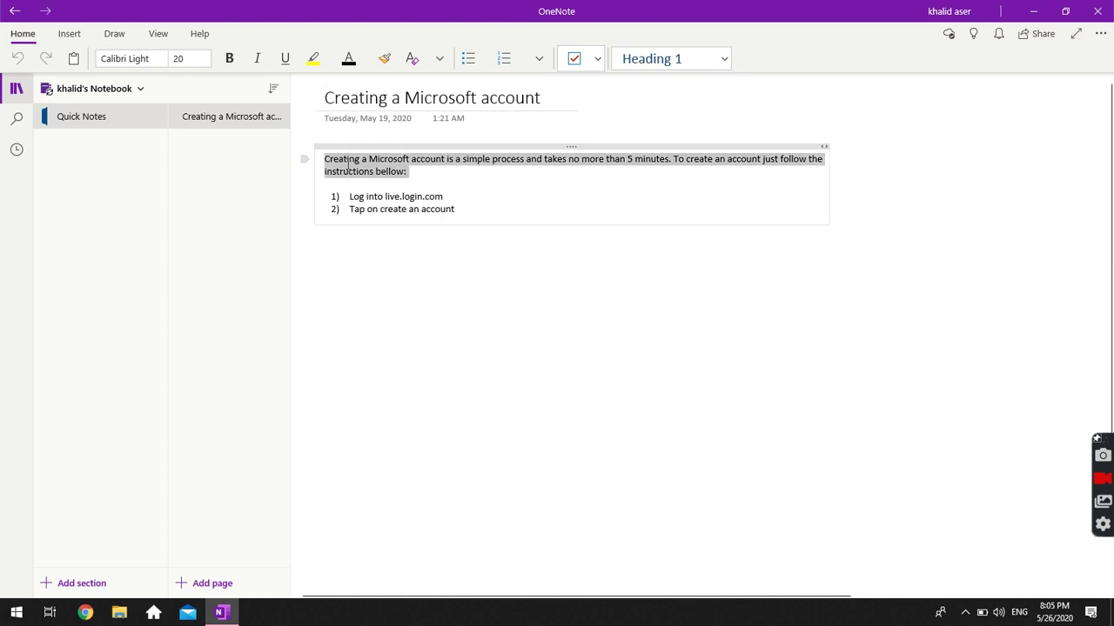
left_click_drag(454, 210, 317, 154)
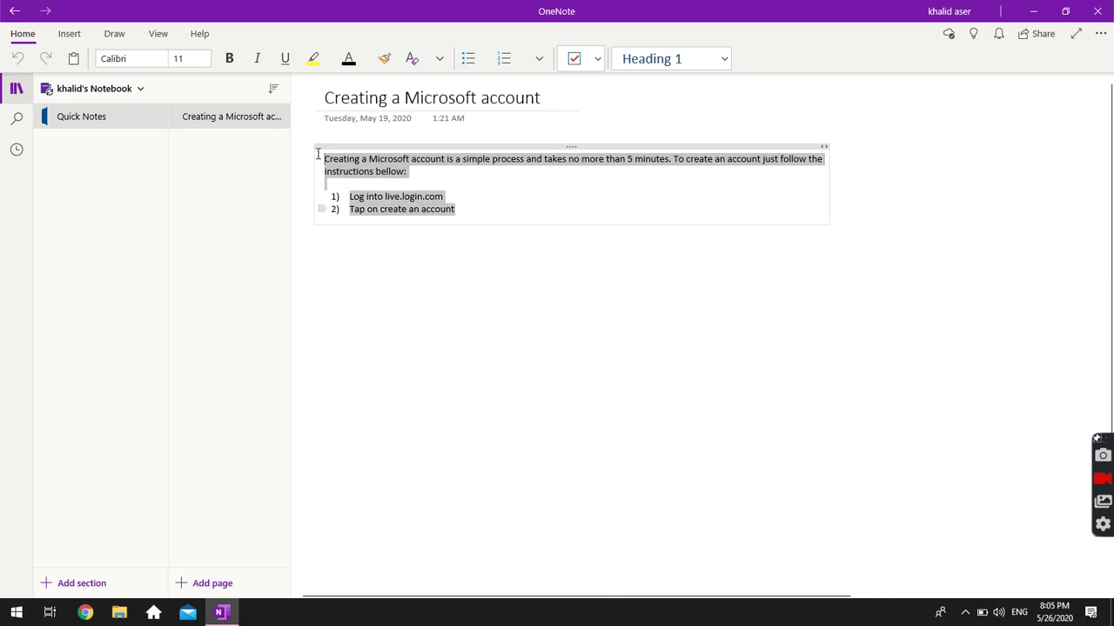
left_click(318, 154)
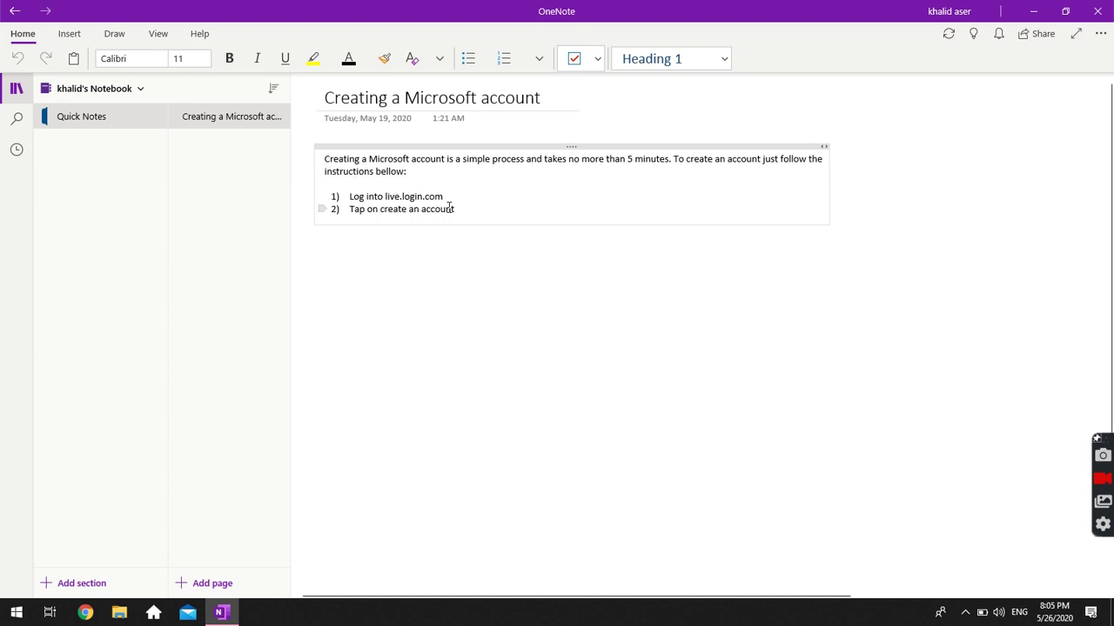
key("alt+shift+Down")
key("alt+shift+Down")
key("alt+shift+Down")
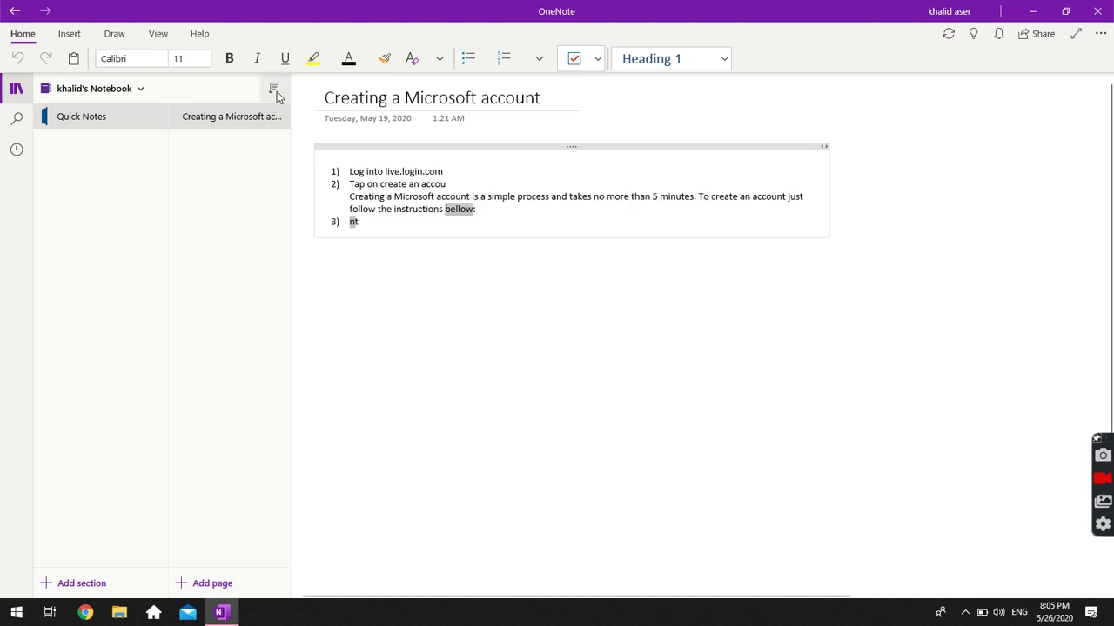
Remove the 1) 2) 3) numbering and outdent the note text to the left margin.
double_click(357, 172)
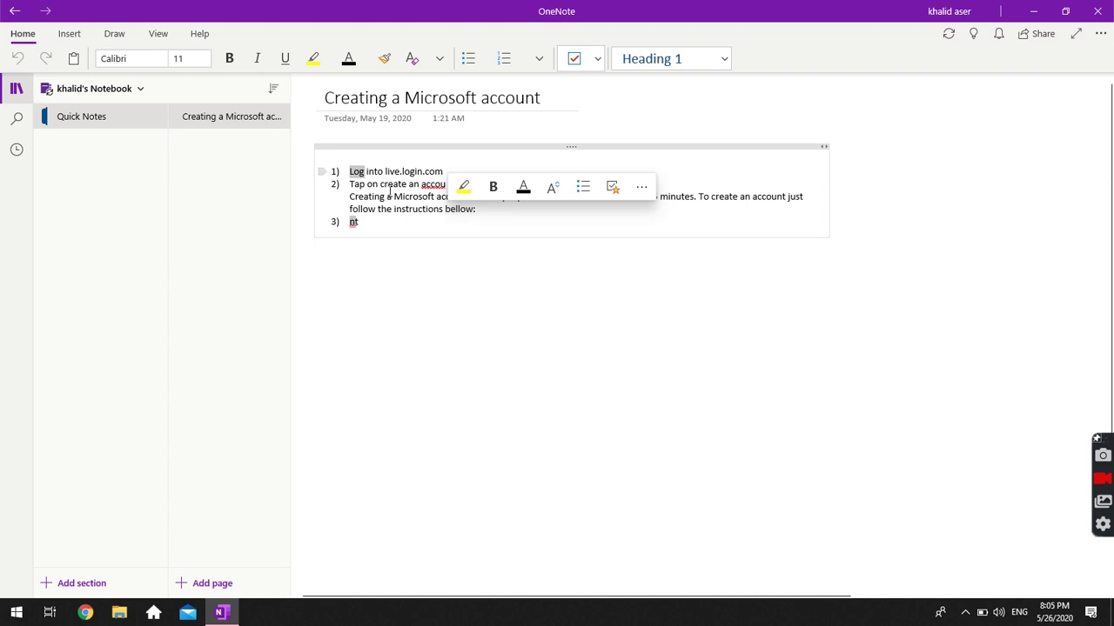
triple_click(396, 172)
left_click(389, 221)
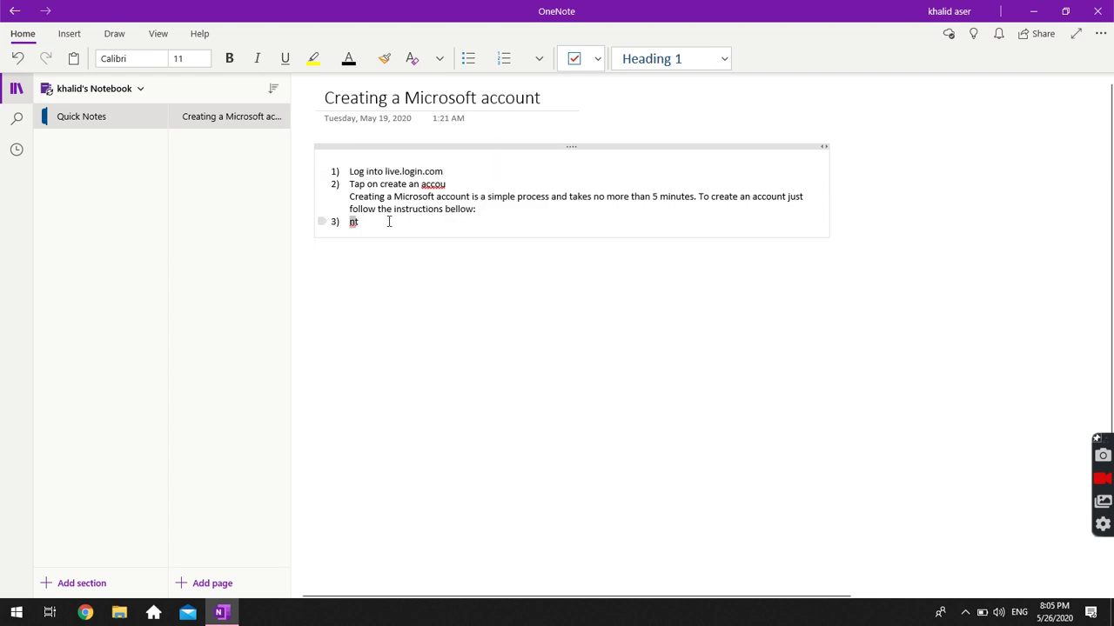
key("ctrl+a")
key("ctrl+slash")
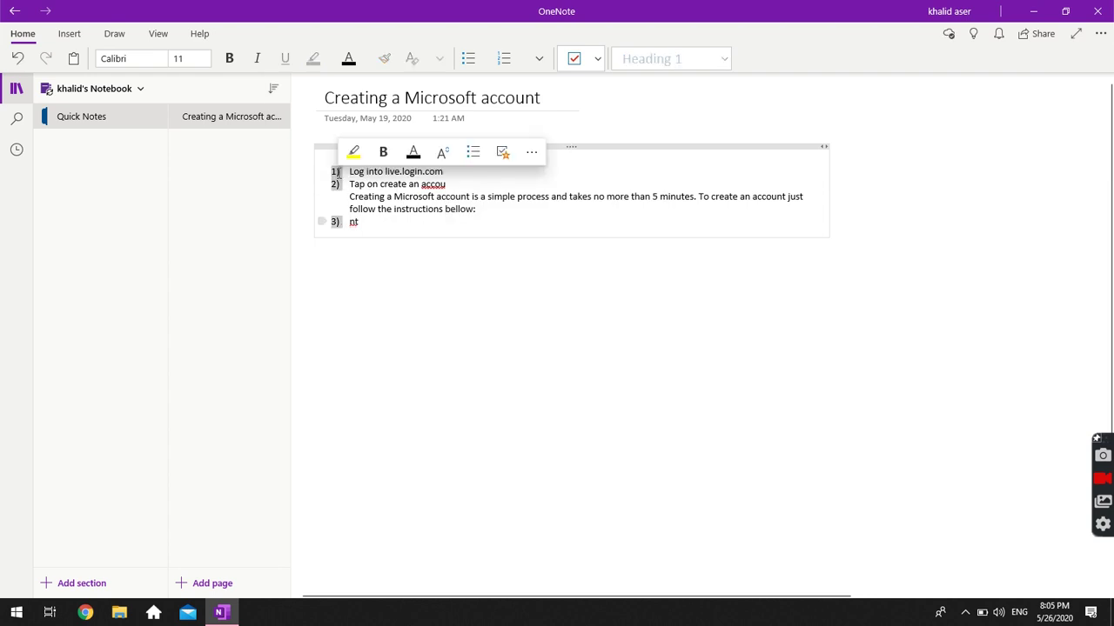
left_click(338, 173)
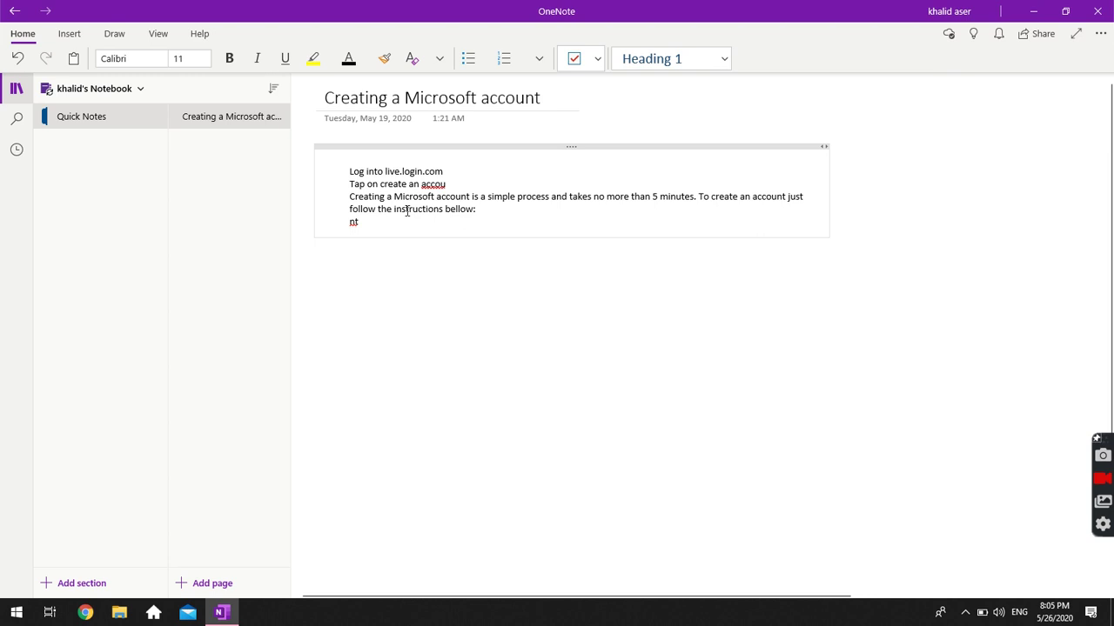
key("ctrl+a")
left_click(348, 171)
key("shift+Tab")
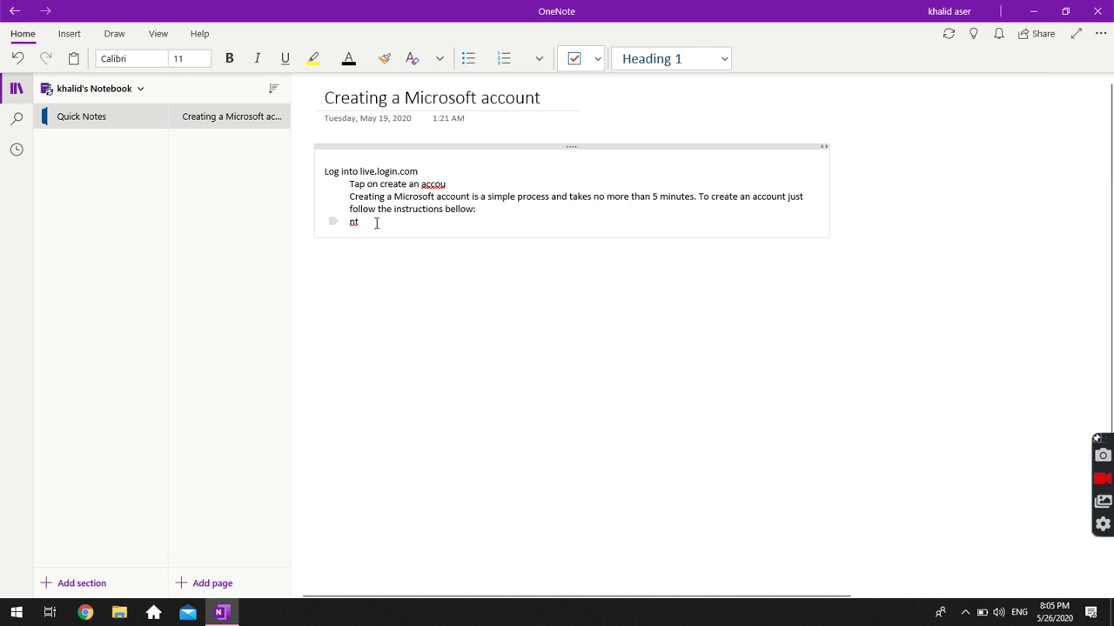
Delete the remaining note text and the page title.
left_click_drag(361, 223, 329, 178)
key("BackSpace")
key("BackSpace")
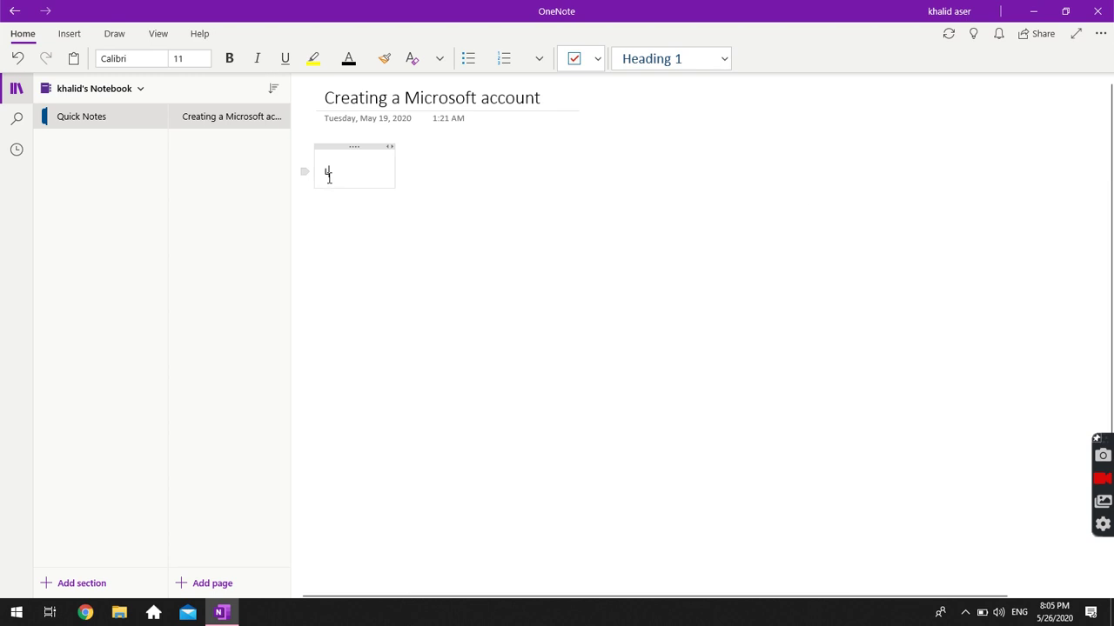
left_click(360, 102)
key("ctrl+a")
key("BackSpace")
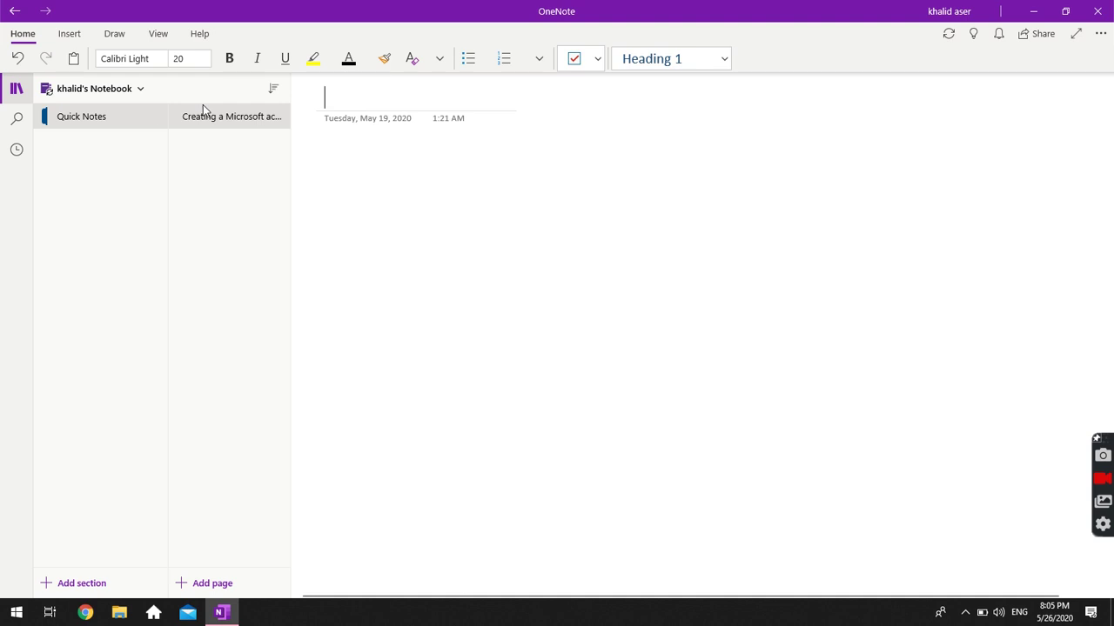
left_click(94, 94)
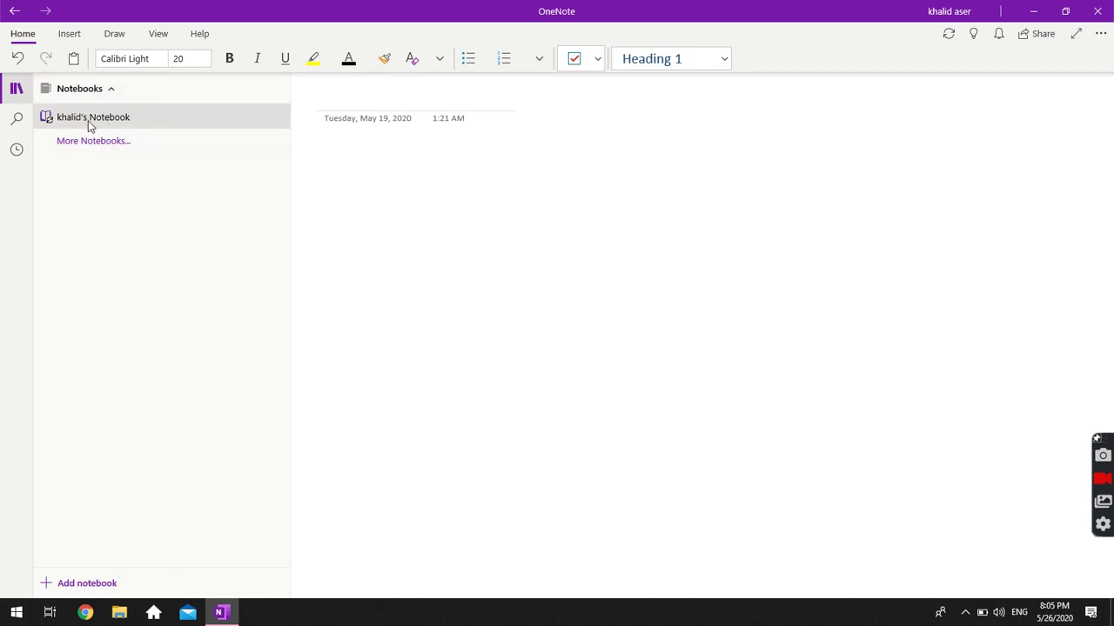
left_click(80, 95)
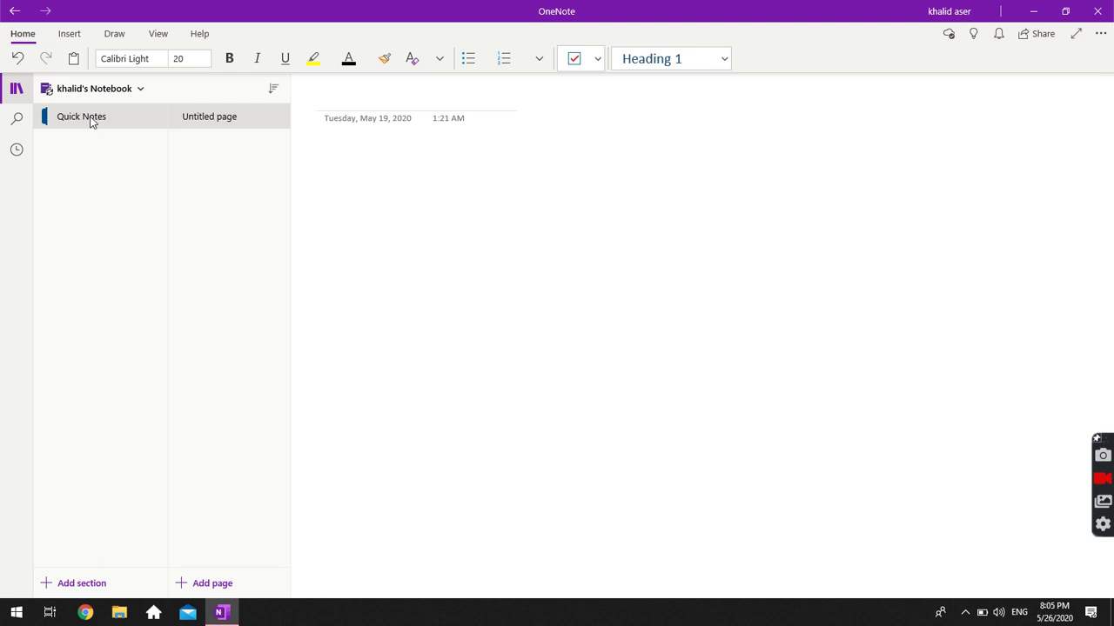
right_click(90, 122)
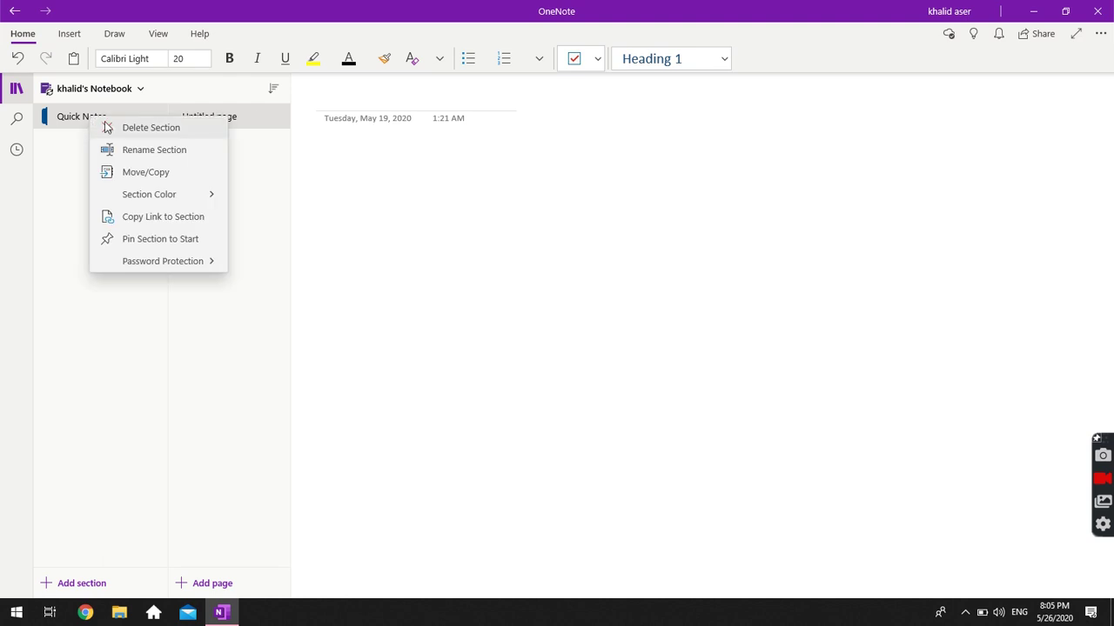
left_click(106, 125)
left_click(481, 320)
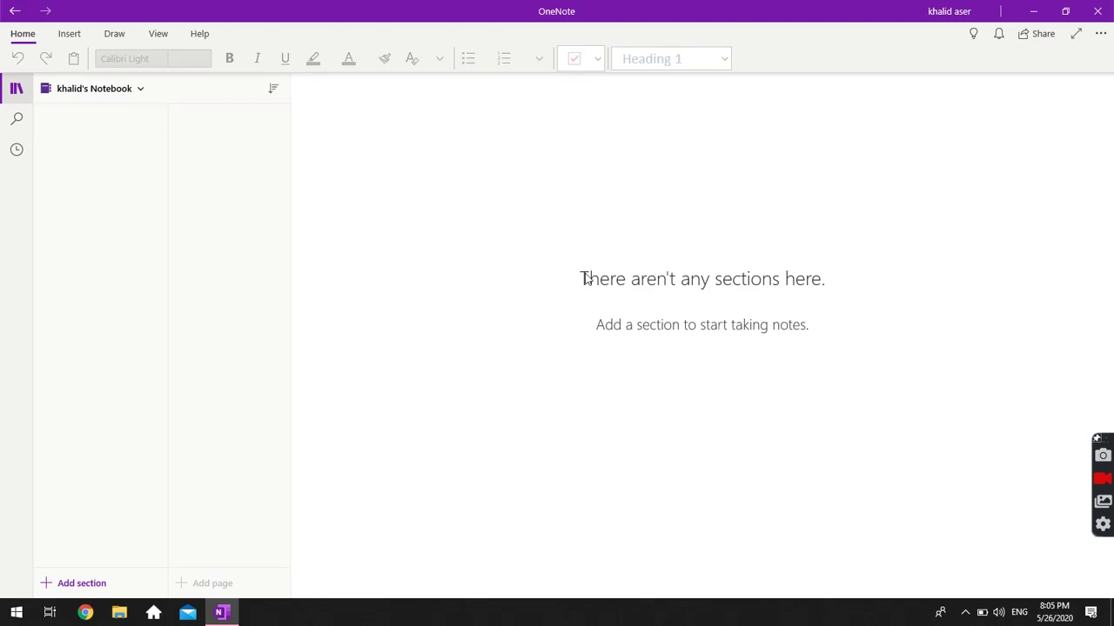
left_click(108, 96)
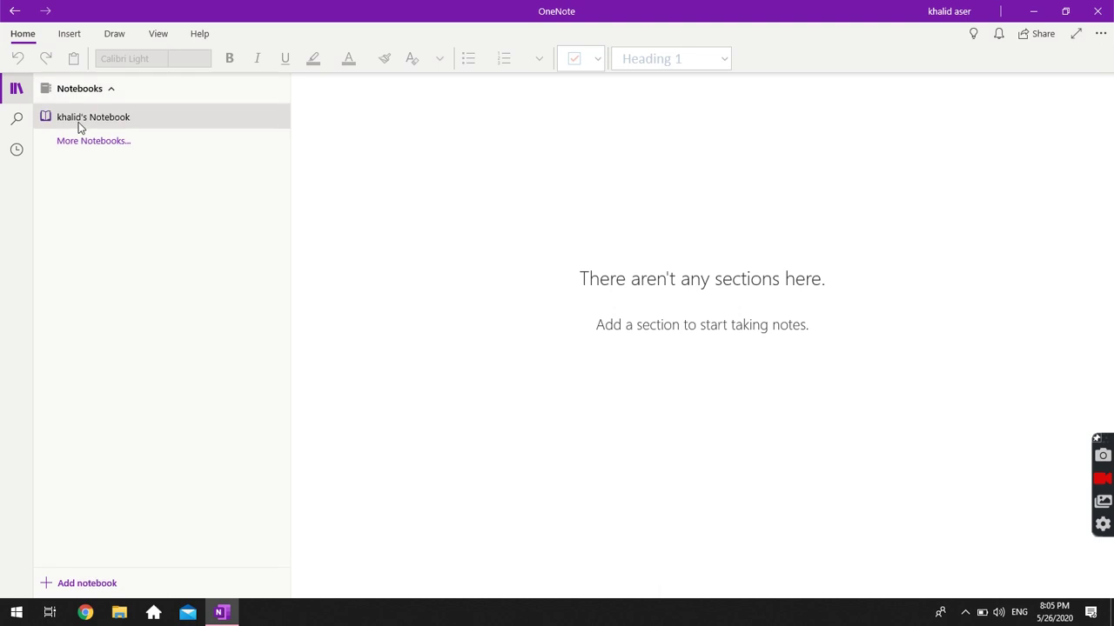
left_click(172, 401)
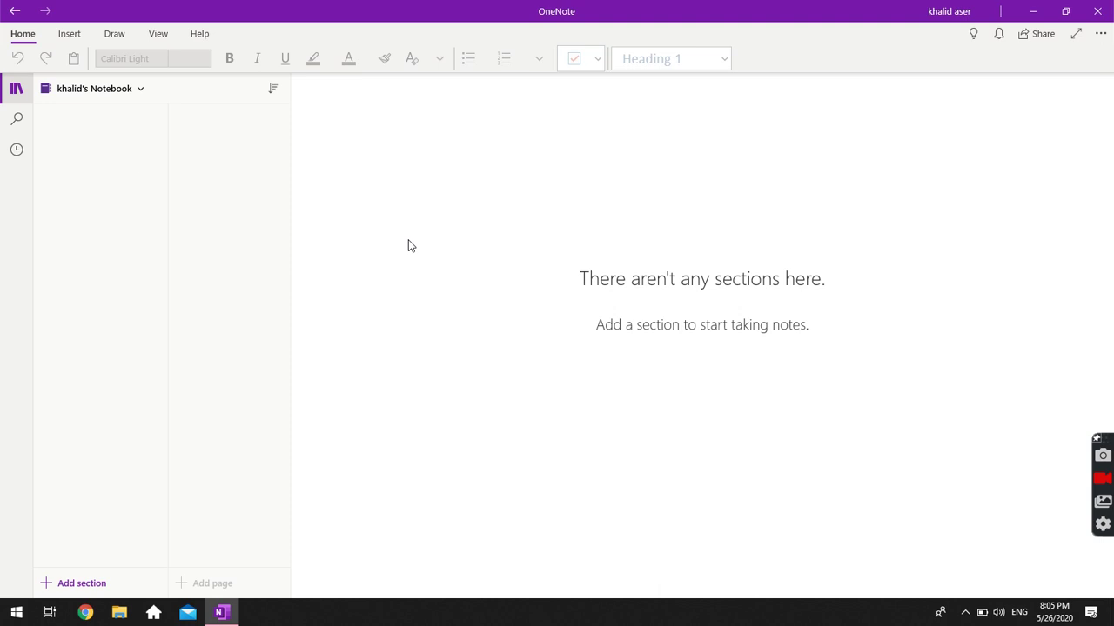
Add a section named 'Introduction'.
left_click(82, 583)
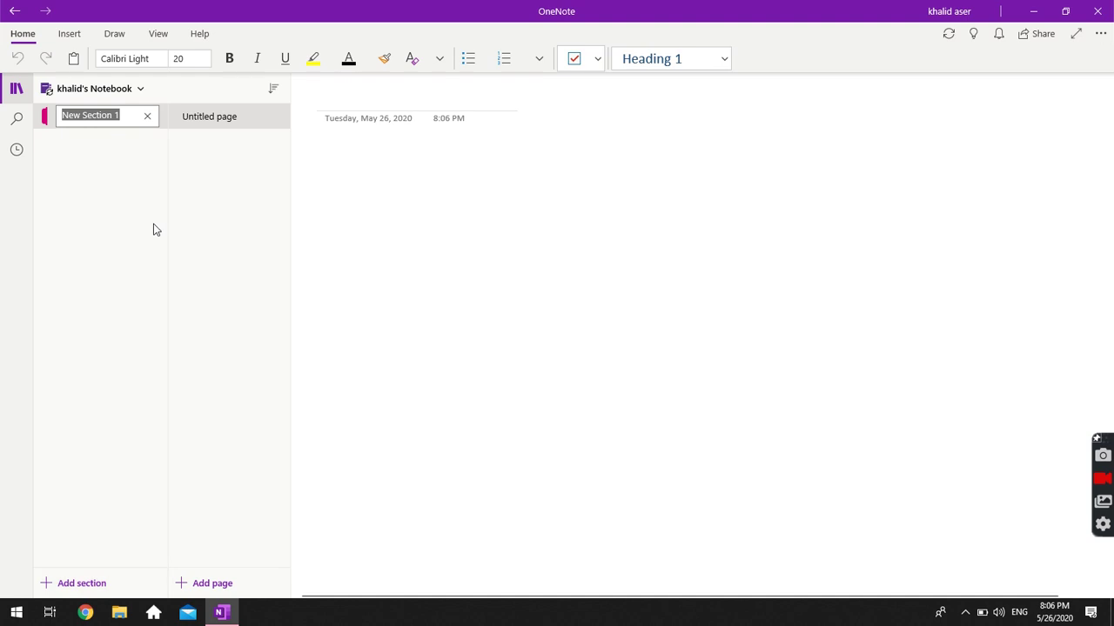
key("BackSpace")
type("Introduction")
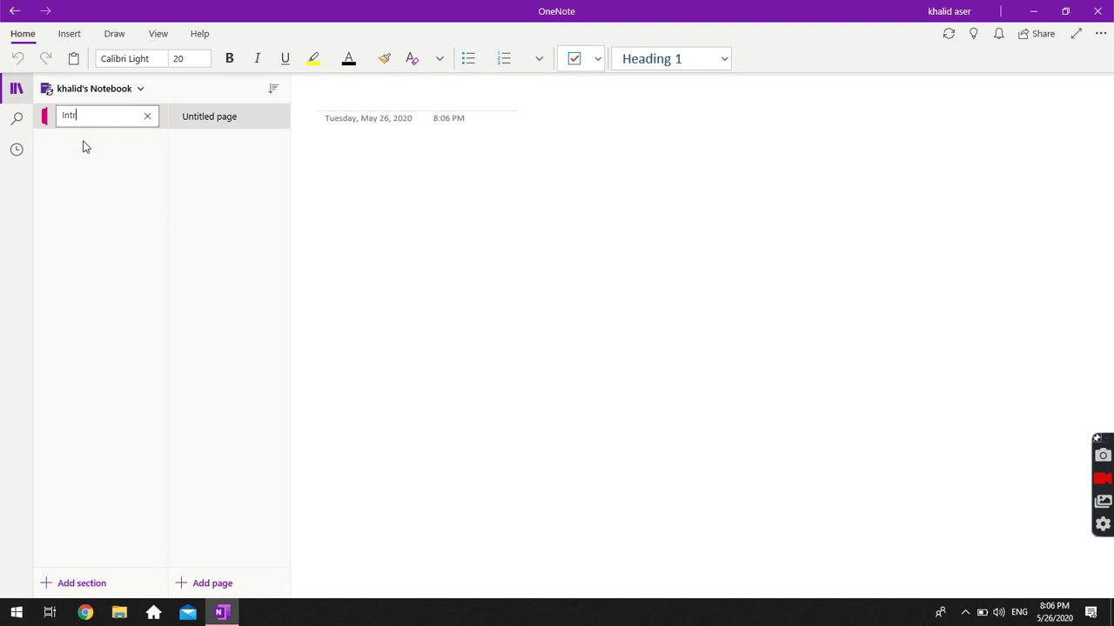
left_click(211, 116)
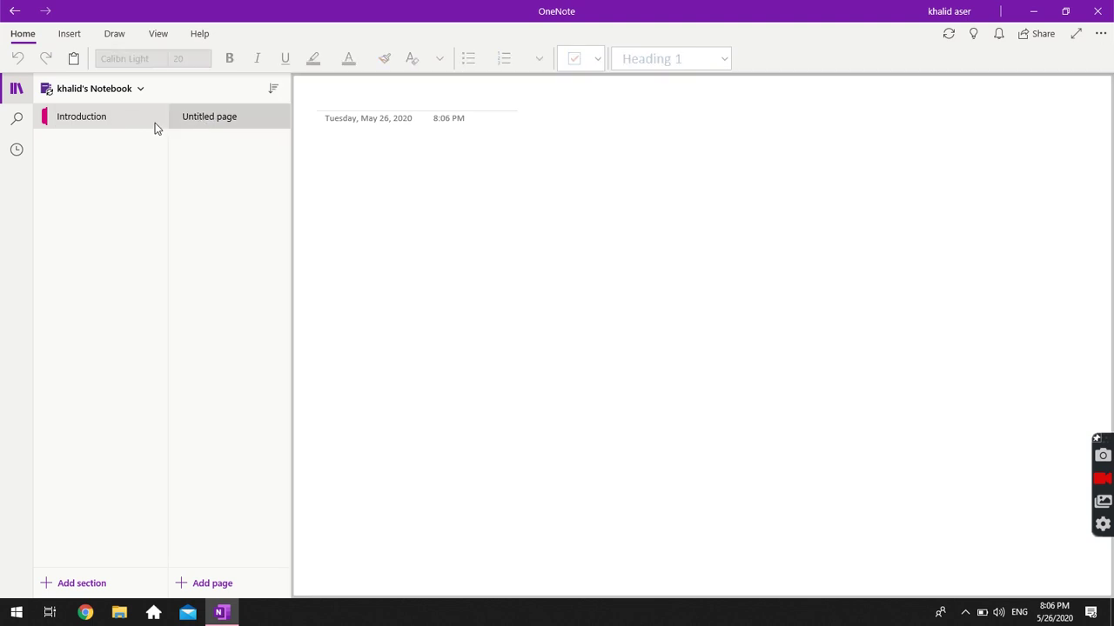
left_click(204, 122)
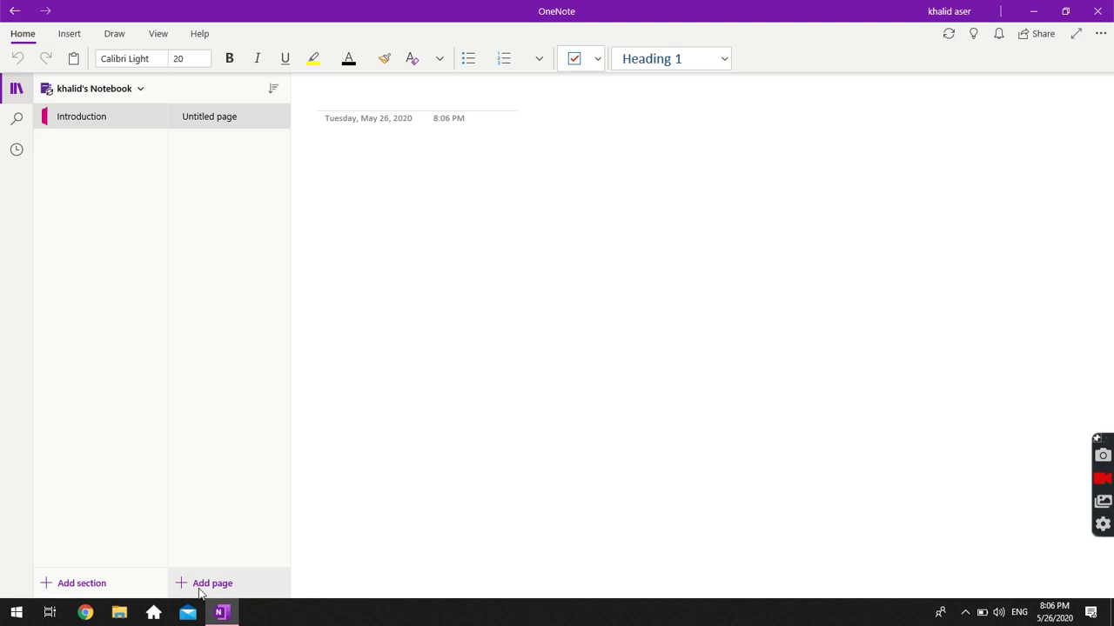
Add sections named 'Maths' and 'Global Warming', fixing the spelling of Warming.
left_click(84, 585)
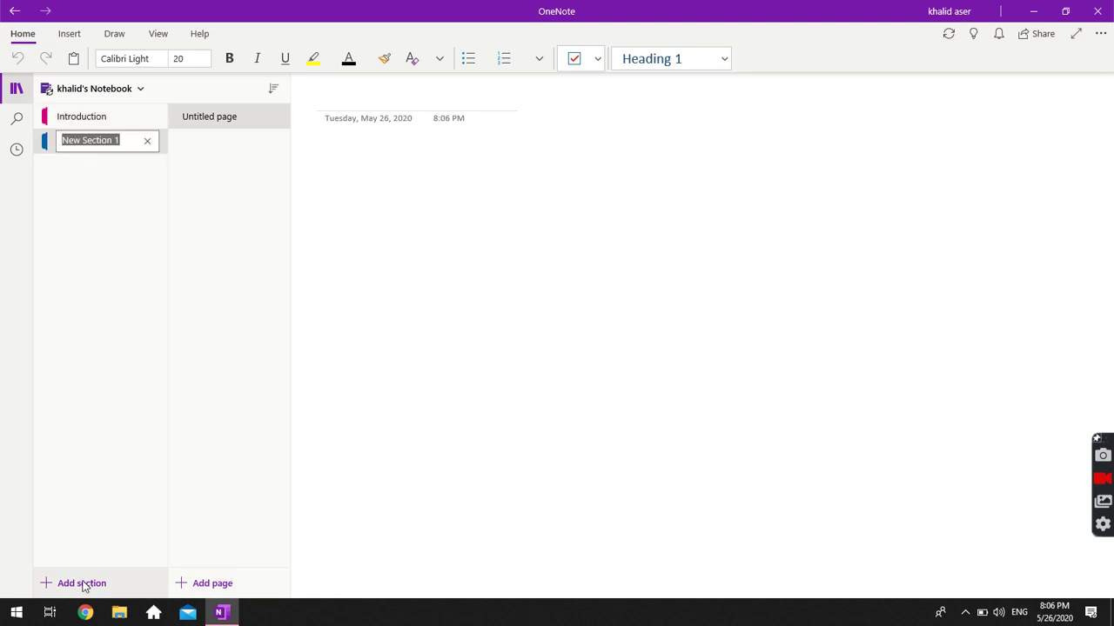
type("Maths")
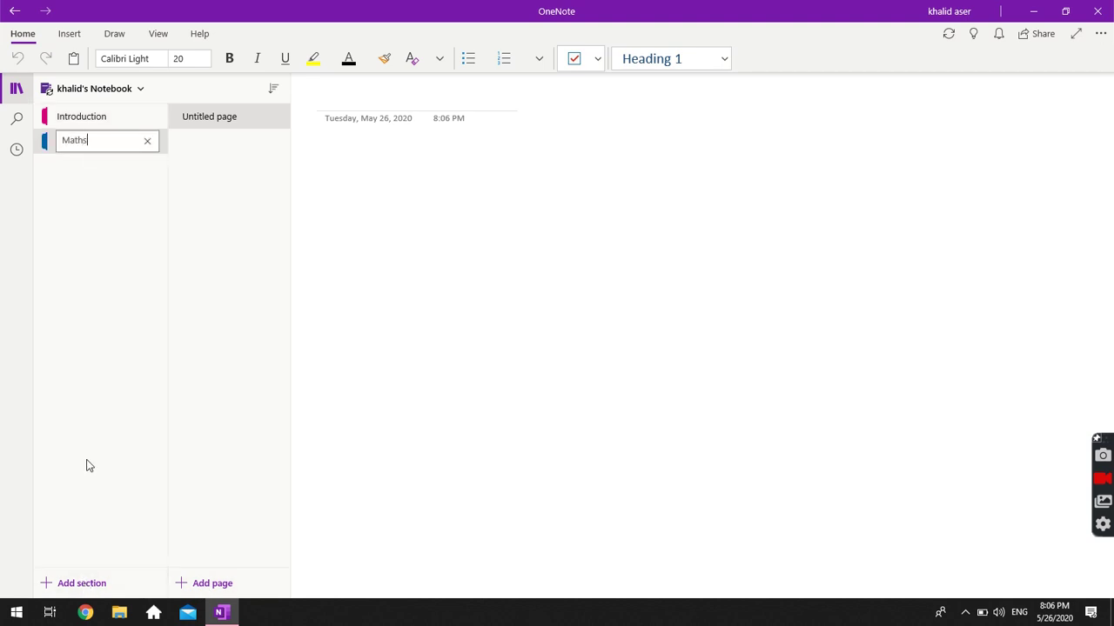
left_click(69, 583)
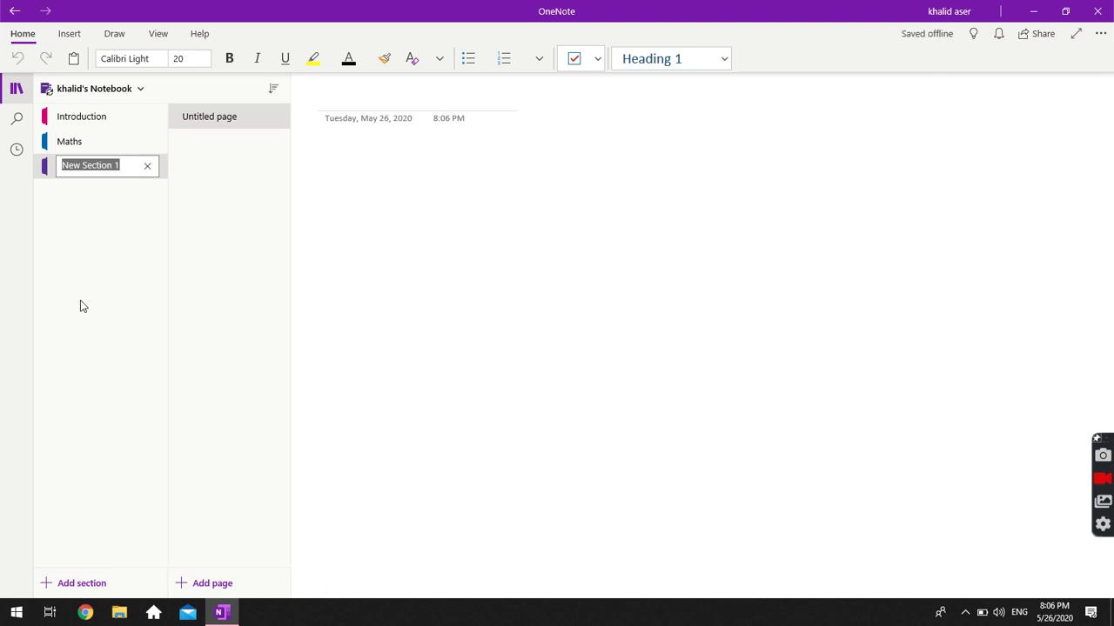
type("Global Warming")
key("BackSpace")
key("BackSpace")
key("BackSpace")
key("BackSpace")
key("BackSpace")
type("rmming")
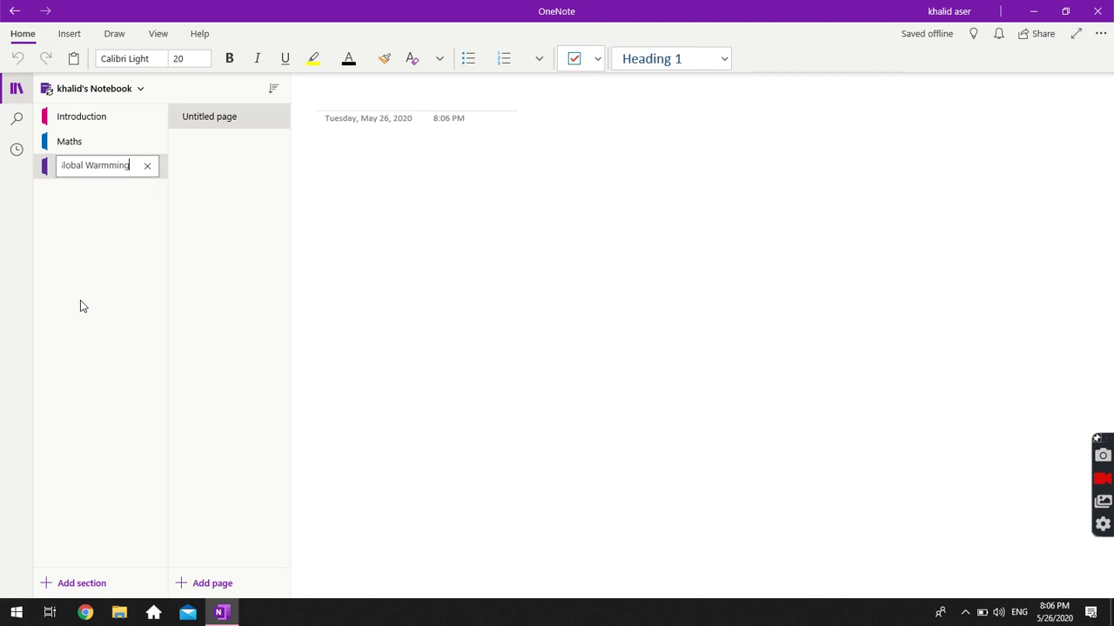
key("Left")
key("Left")
key("Left")
key("BackSpace")
key("BackSpace")
type("m")
Add a section named 'Field trip to IMG world'.
left_click(66, 585)
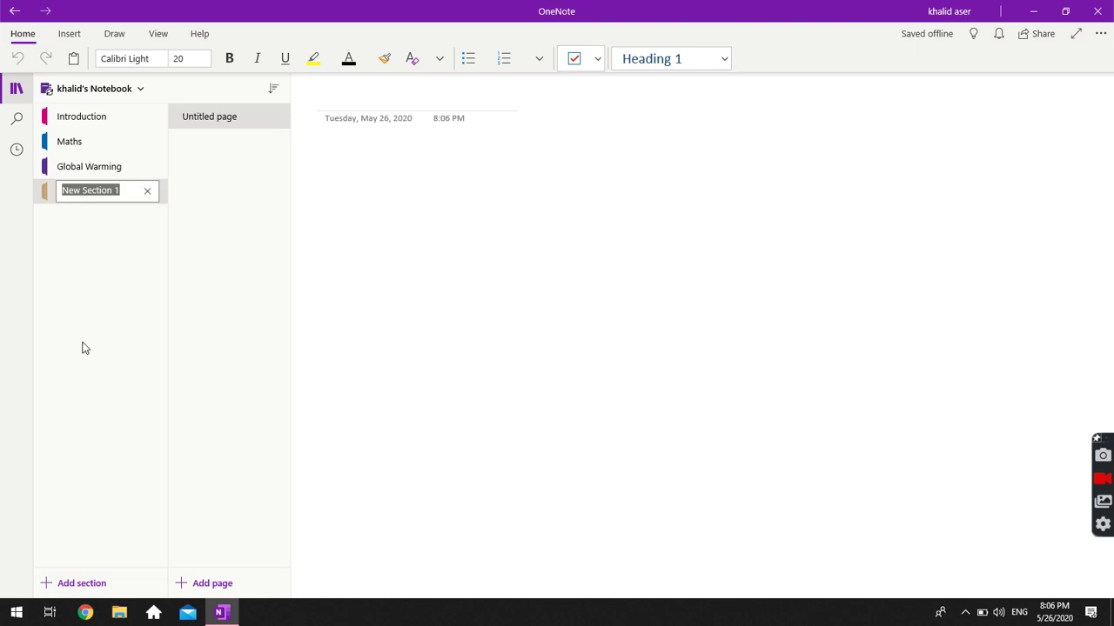
type("Fina")
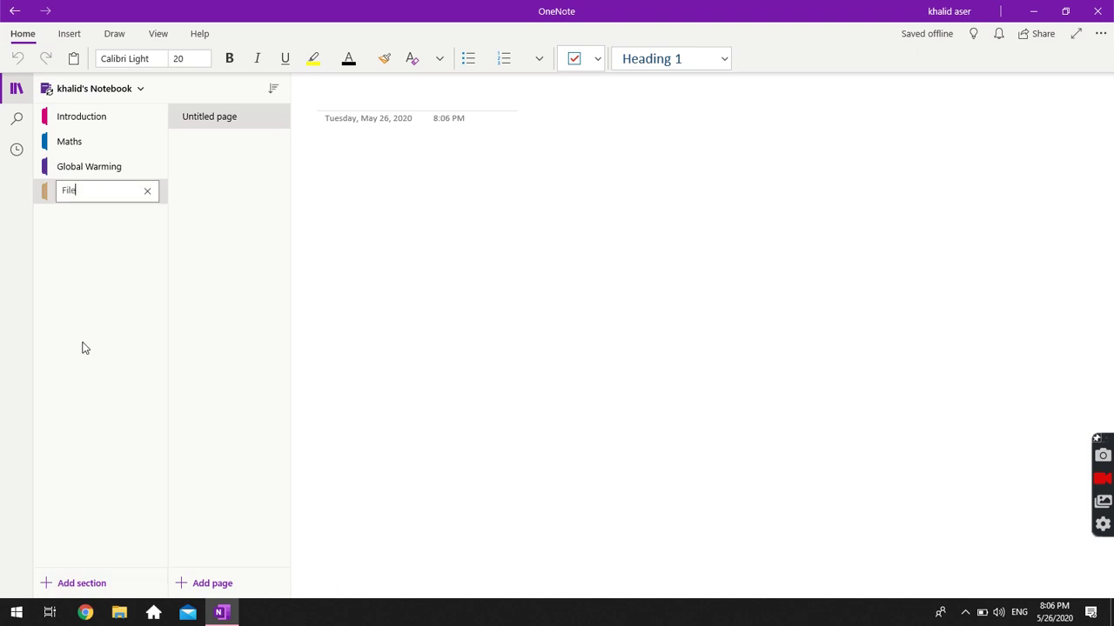
key("BackSpace")
key("BackSpace")
key("BackSpace")
type("ield")
key("BackSpace")
key("BackSpace")
key("BackSpace")
key("BackSpace")
type("ield trip to IMG world")
key("Return")
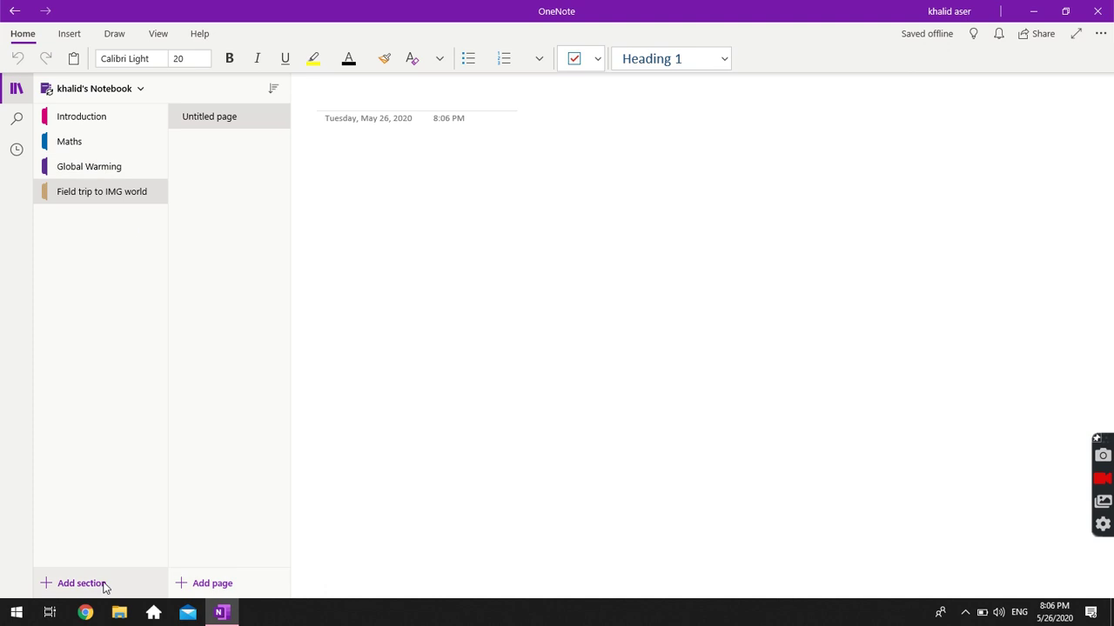
Add a section named 'ICT', then return to the Introduction section.
left_click(39, 585)
type("ICT")
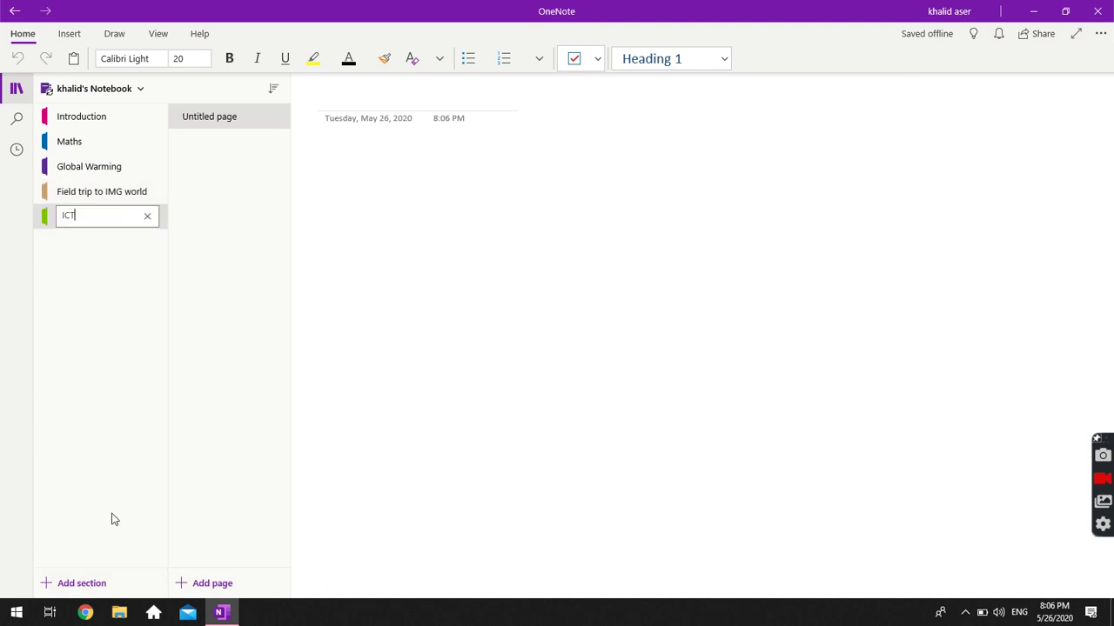
key("Return")
left_click(120, 117)
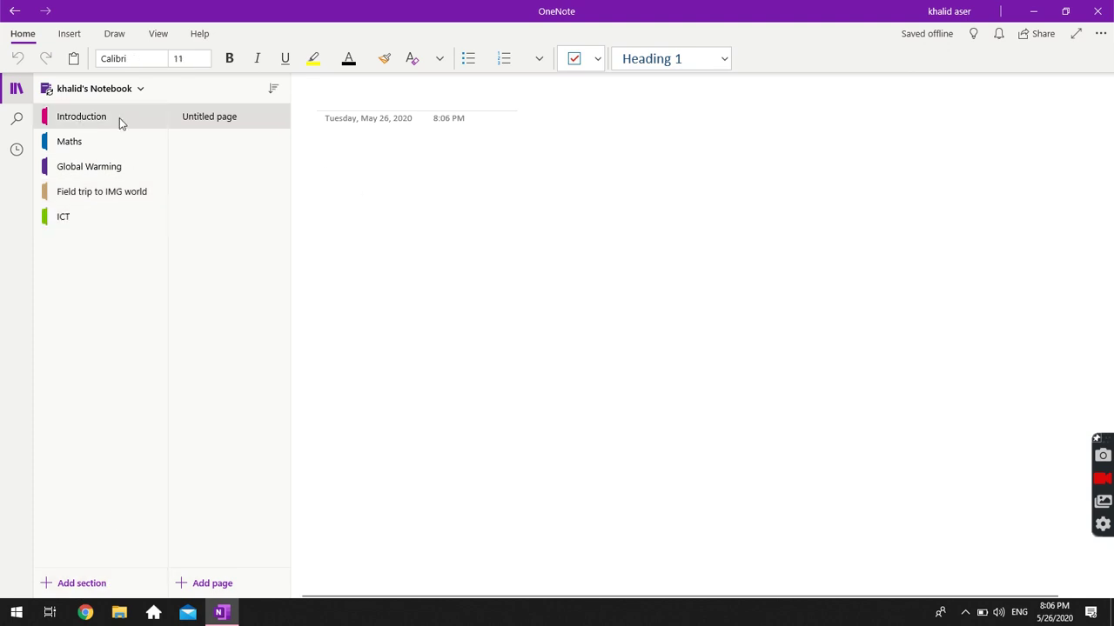
left_click(200, 115)
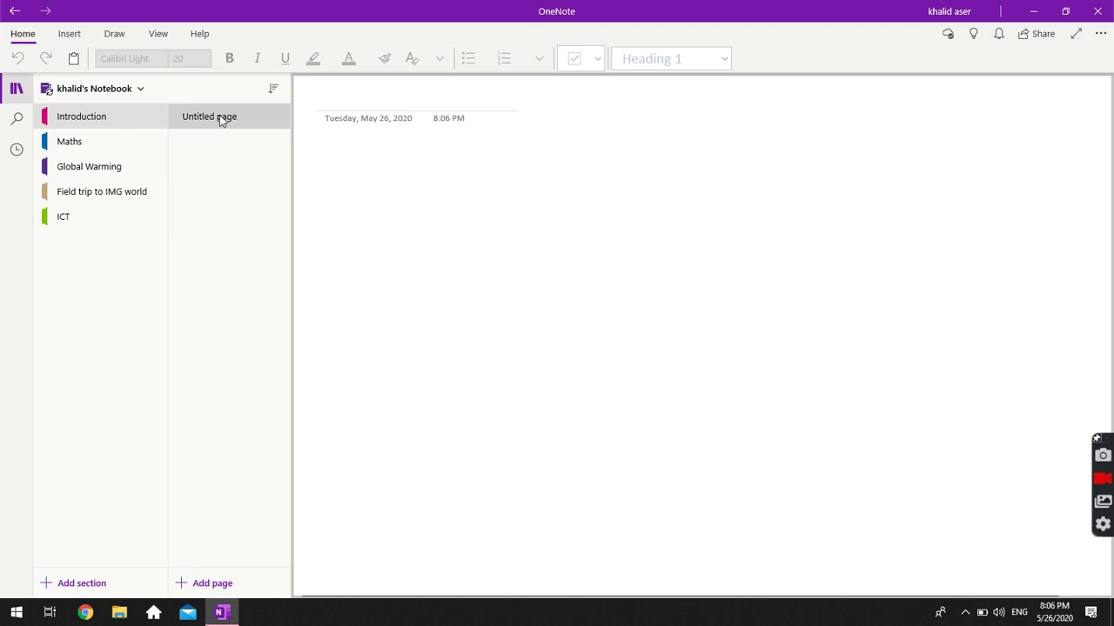
left_click(219, 115)
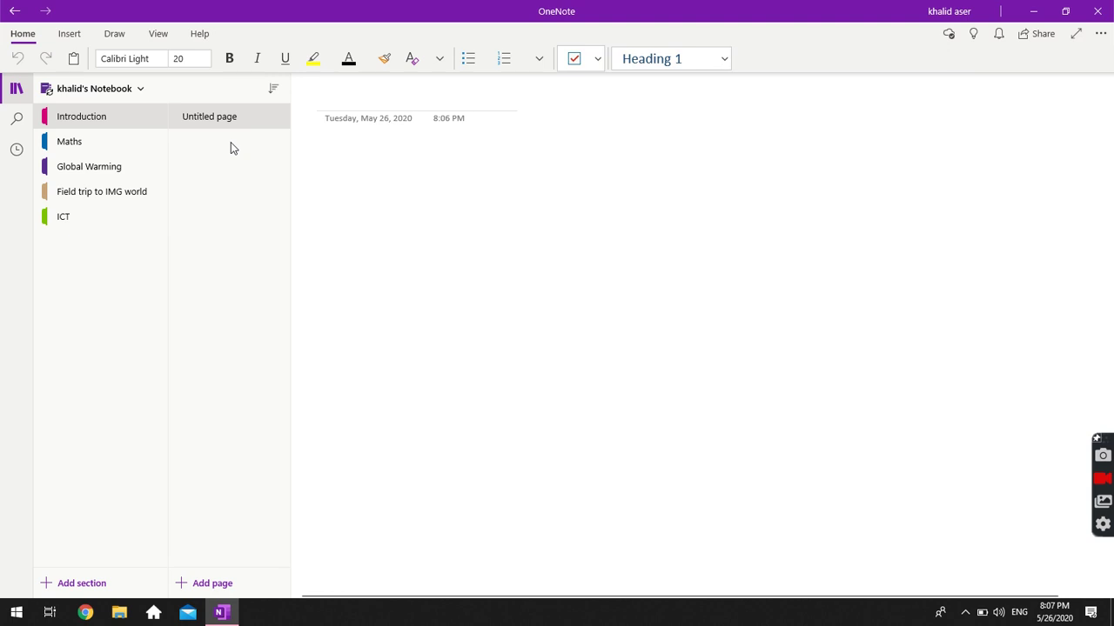
left_click(89, 166)
left_click(81, 224)
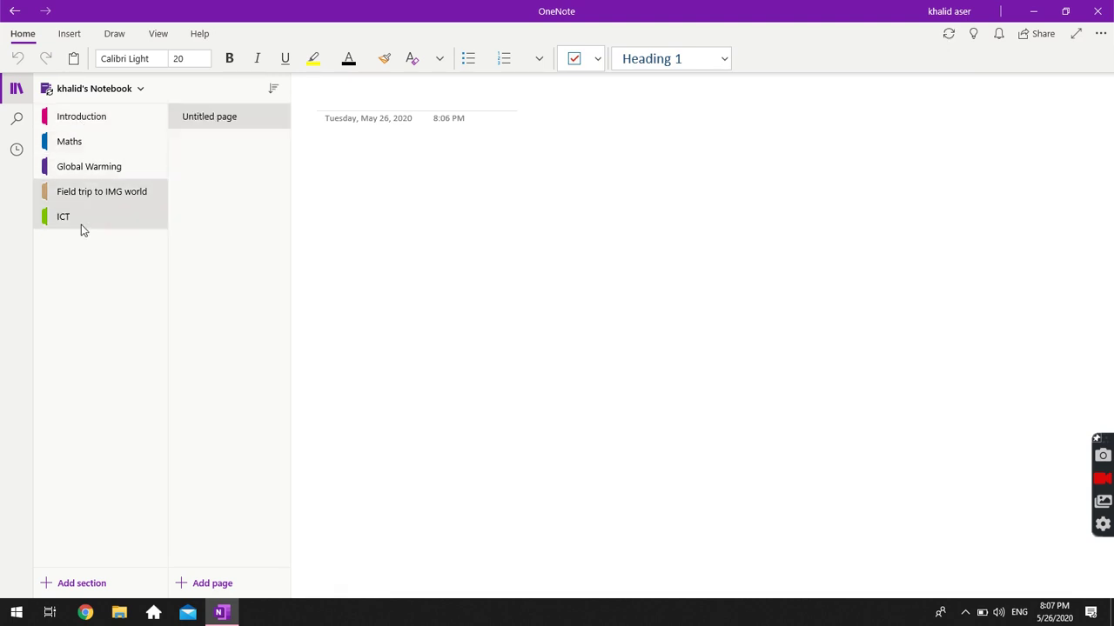
left_click(73, 118)
left_click(191, 118)
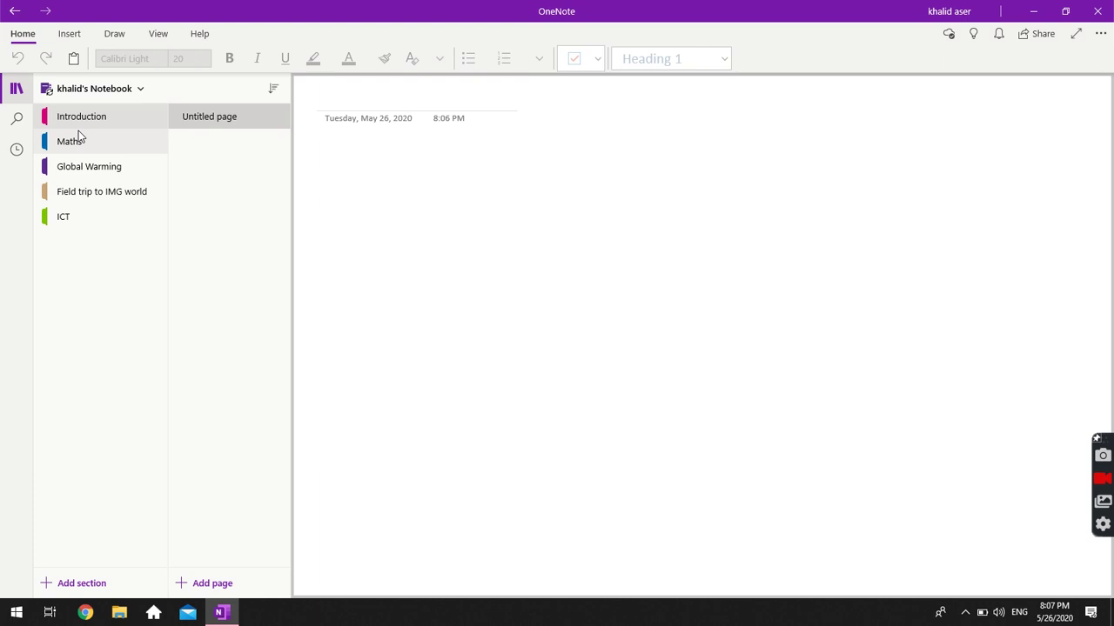
left_click(213, 119)
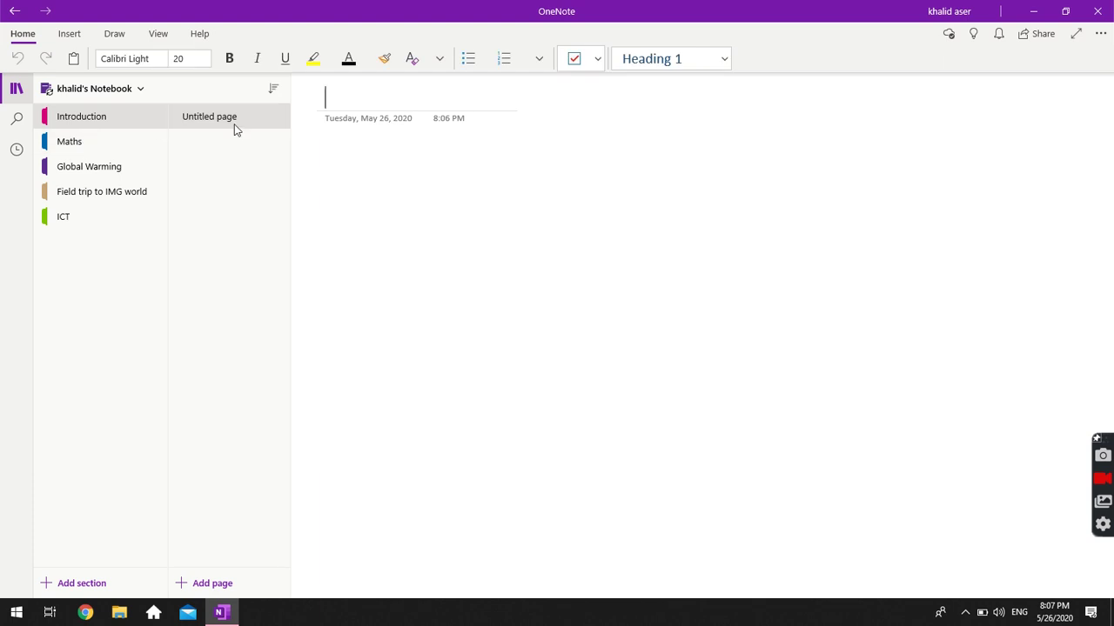
left_click(234, 128)
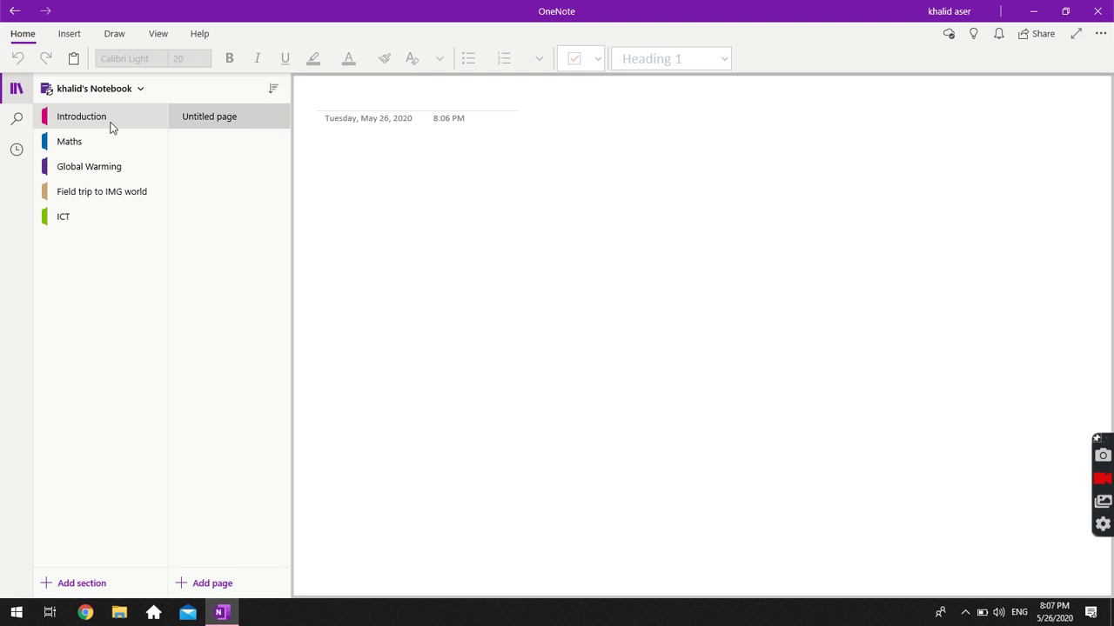
left_click(225, 117)
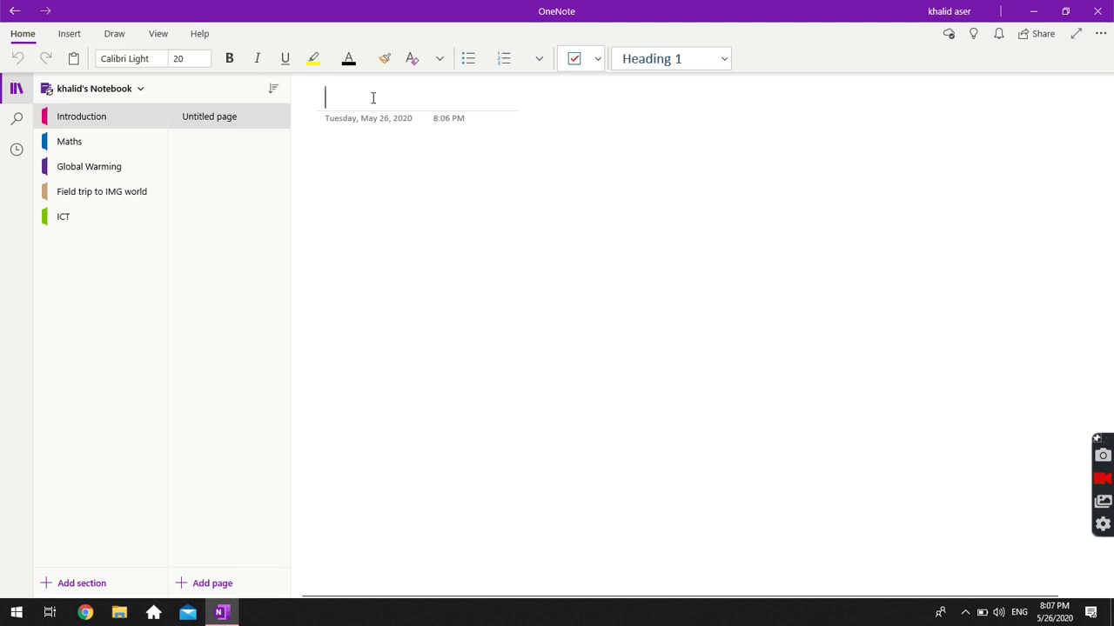
Title the Introduction page 'Biography', then select the date, time and page body.
type("Biogra")
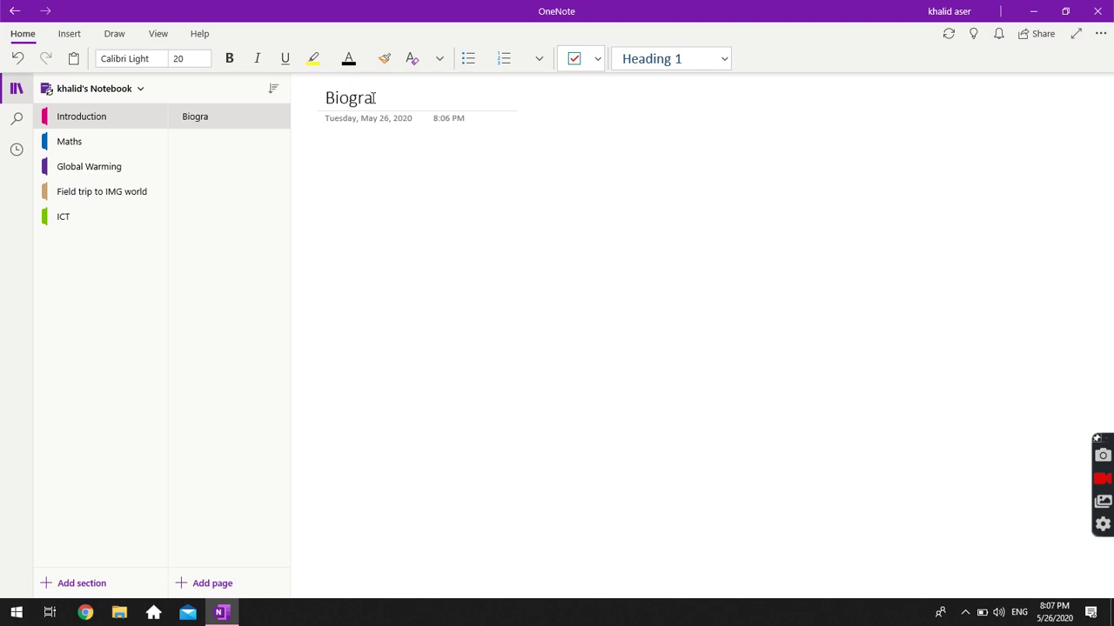
key("BackSpace")
type("aphy")
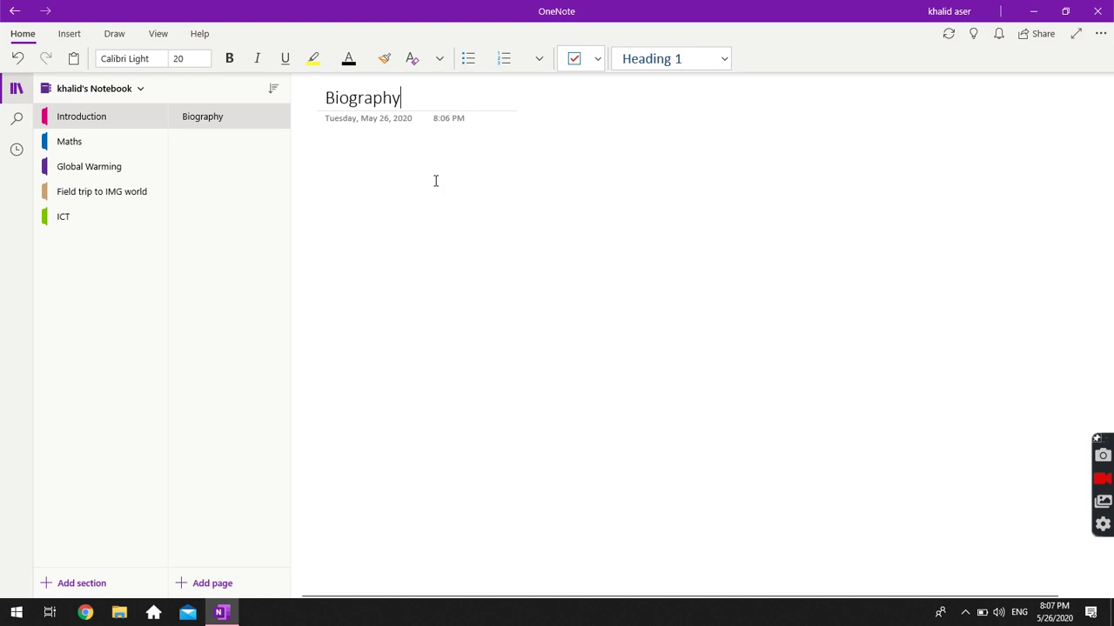
left_click(332, 119)
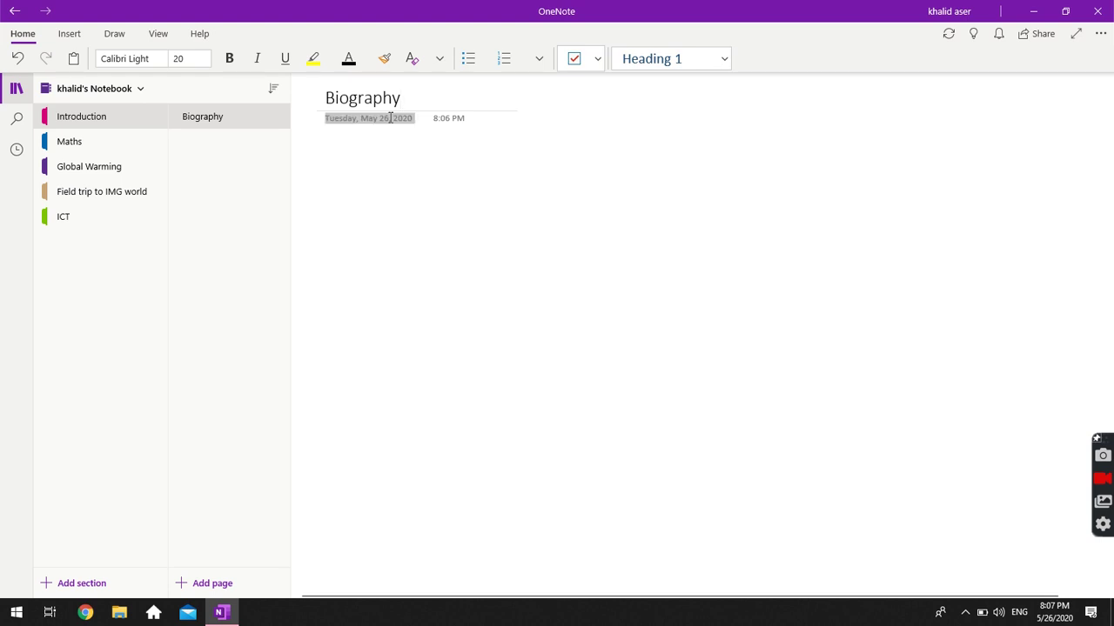
left_click(450, 119)
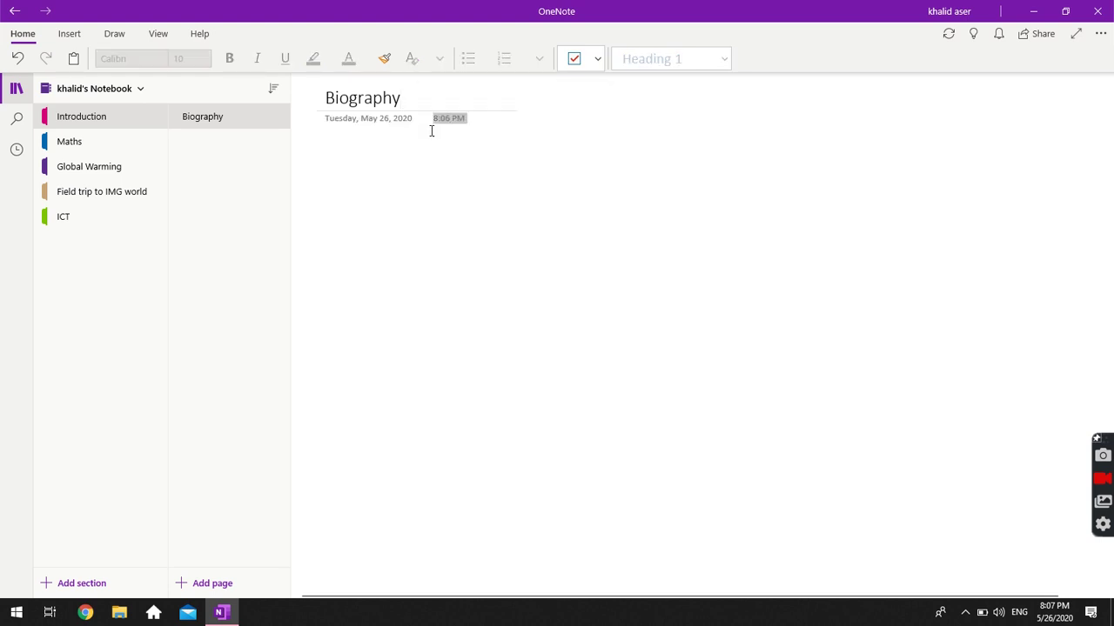
left_click(357, 175)
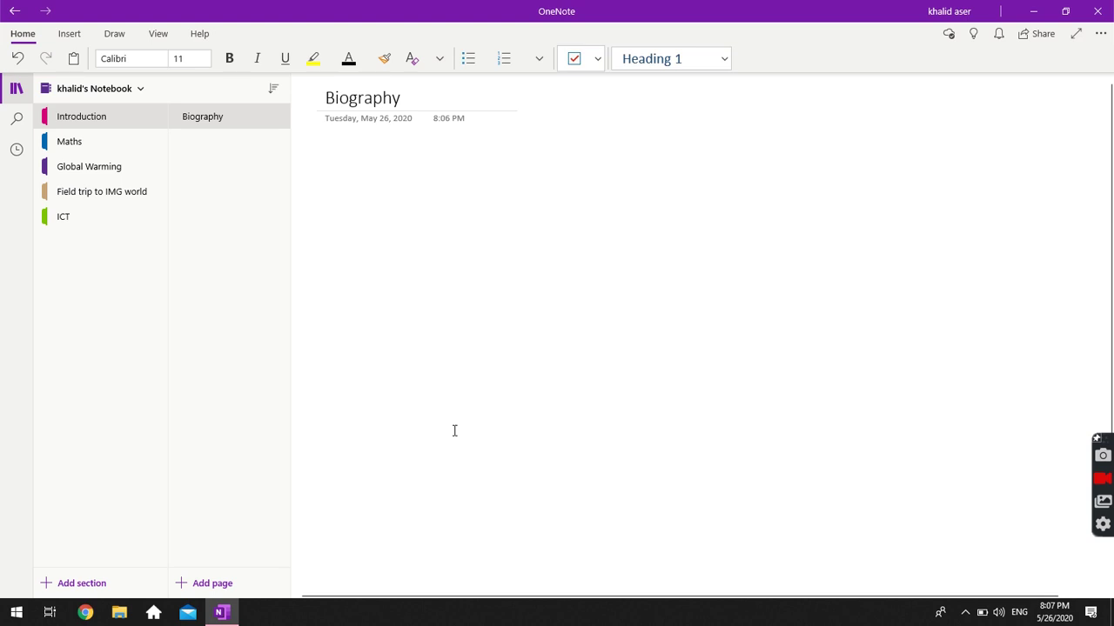
left_click(524, 274)
left_click(480, 339)
type("as")
key("BackSpace")
key("BackSpace")
left_click(728, 344)
type("a")
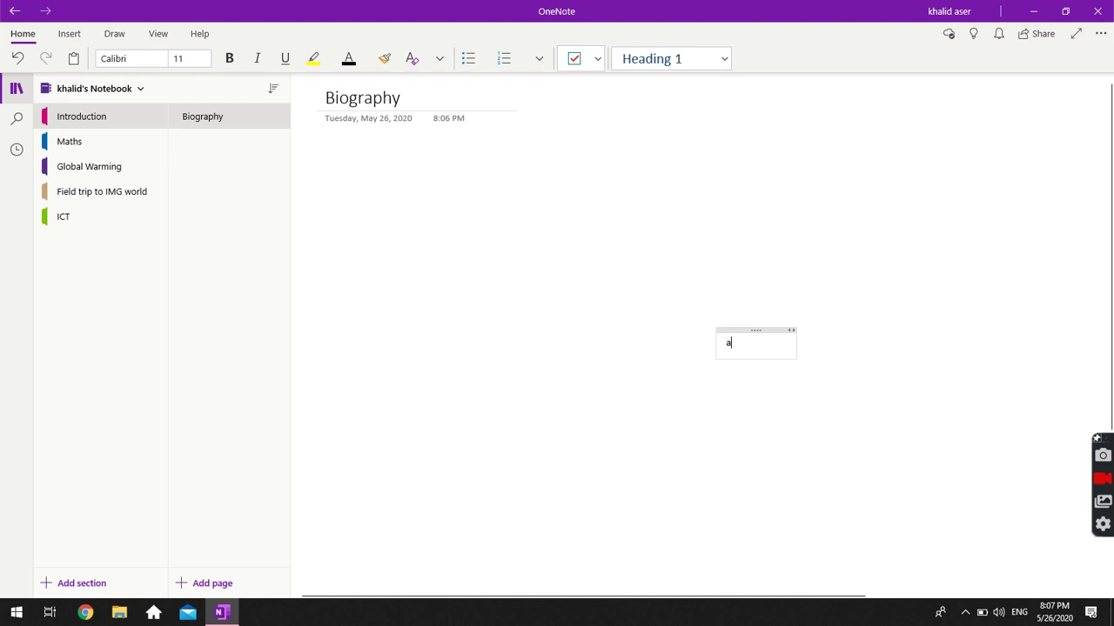
key("BackSpace")
left_click(626, 525)
type("asdasda")
key("BackSpace")
key("BackSpace")
key("BackSpace")
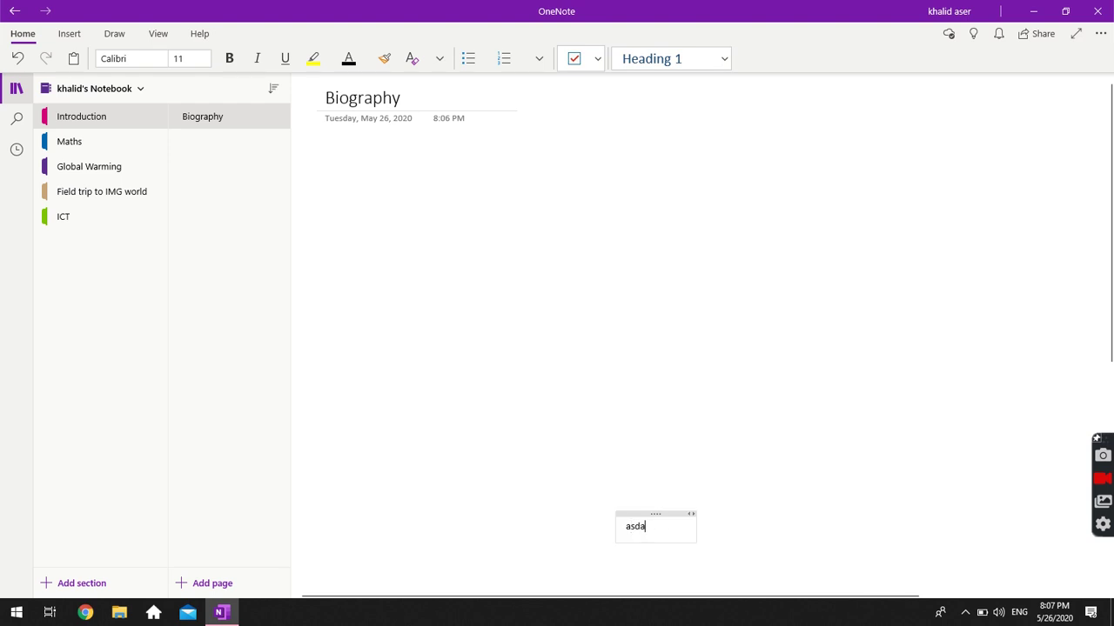
key("BackSpace")
key("BackSpace")
key("BackSpace")
key("BackSpace")
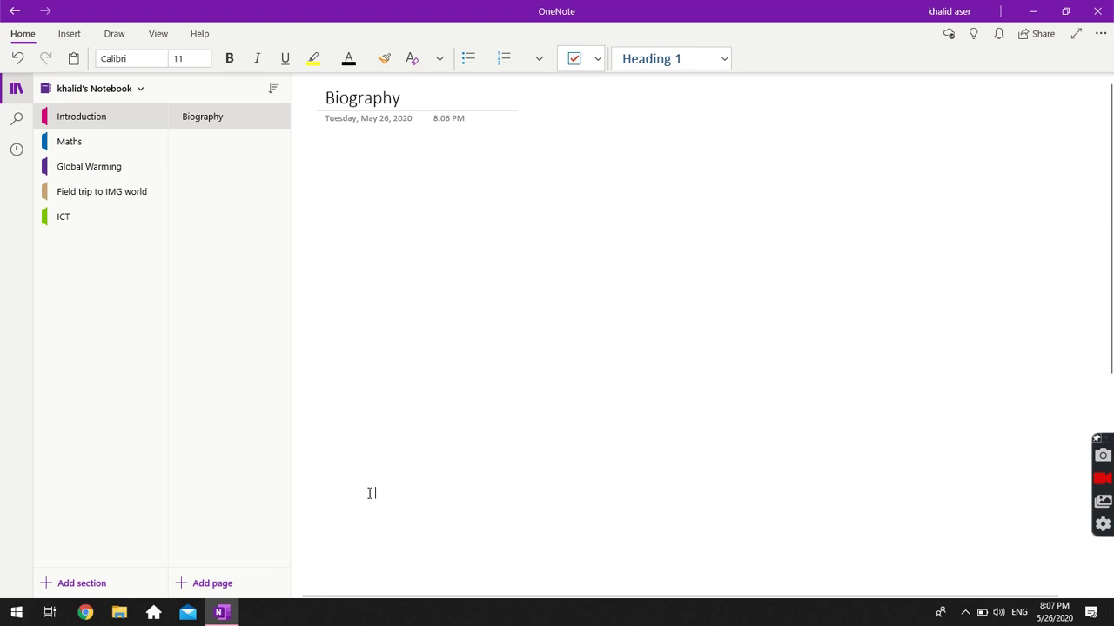
left_click(369, 493)
type("asdas")
key("BackSpace")
key("BackSpace")
key("BackSpace")
key("BackSpace")
key("BackSpace")
left_click(579, 303)
type("asd")
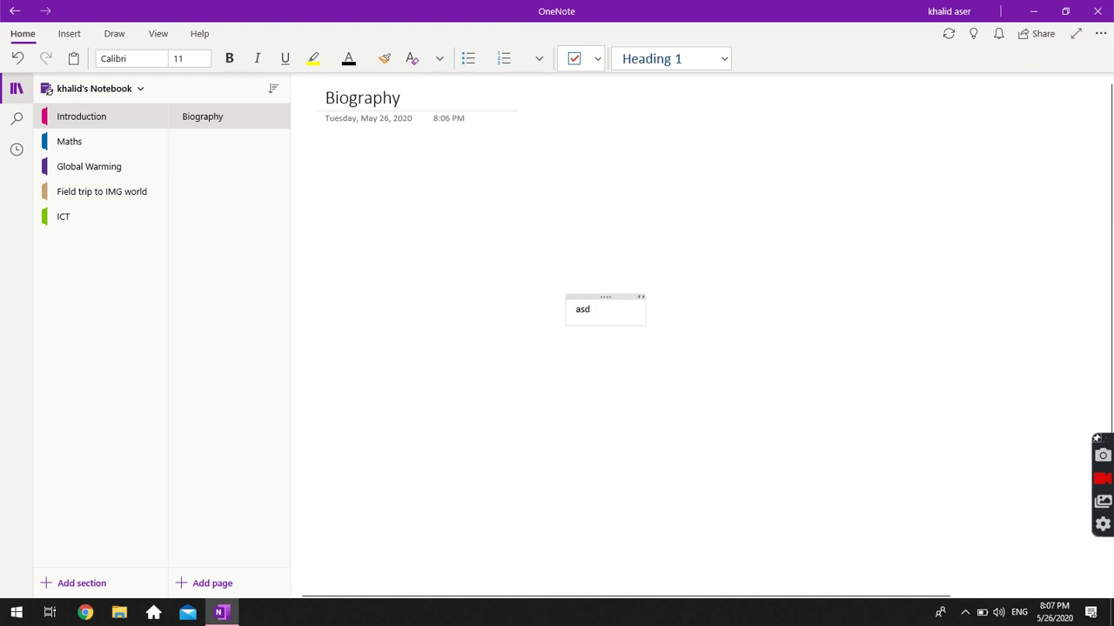
key("BackSpace")
key("BackSpace")
key("BackSpace")
left_click(332, 150)
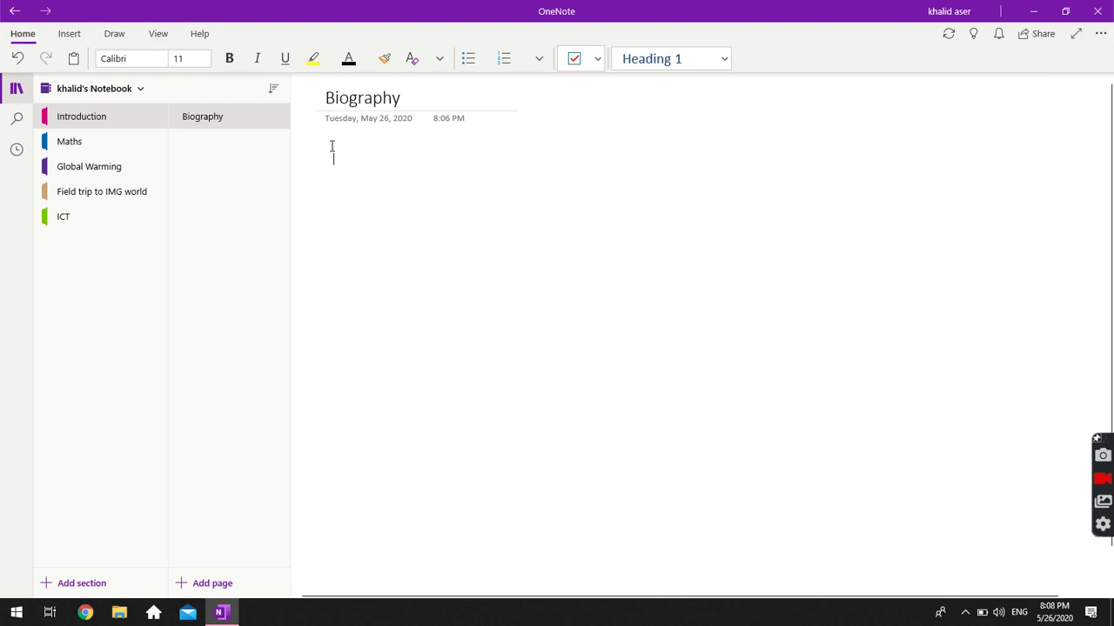
Type a welcome greeting with the author's name, then a line giving age 26 and ICT teaching at their school.
type("Heelo")
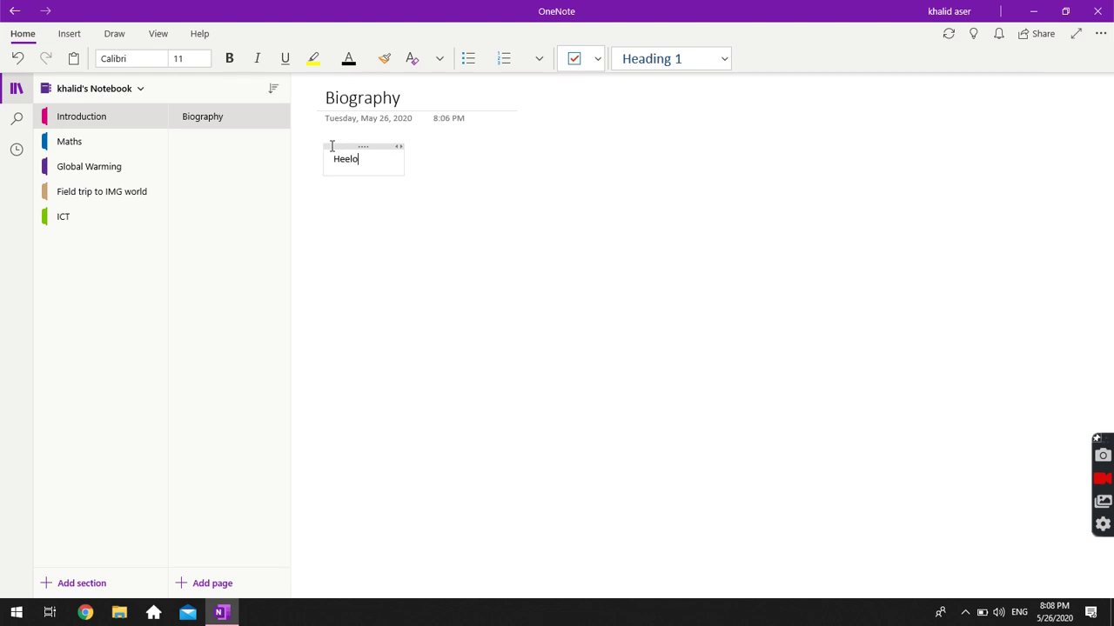
key("BackSpace")
type("llo, My name")
key("BackSpace")
key("BackSpace")
key("BackSpace")
key("BackSpace")
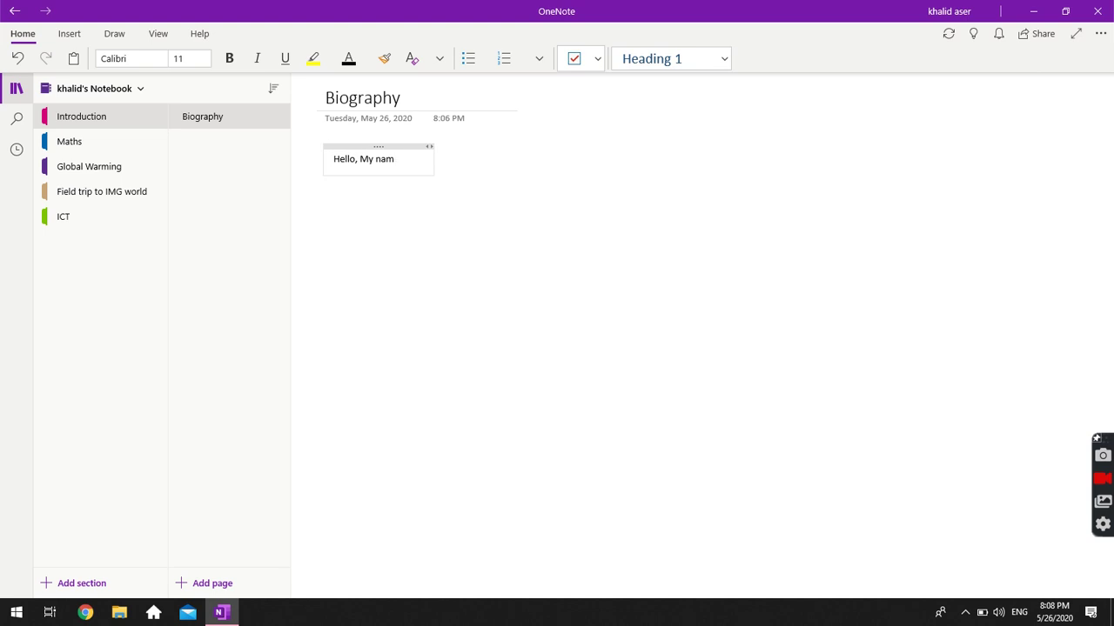
key("BackSpace")
key("BackSpace")
type("my name is KH")
key("BackSpace")
type("halid a")
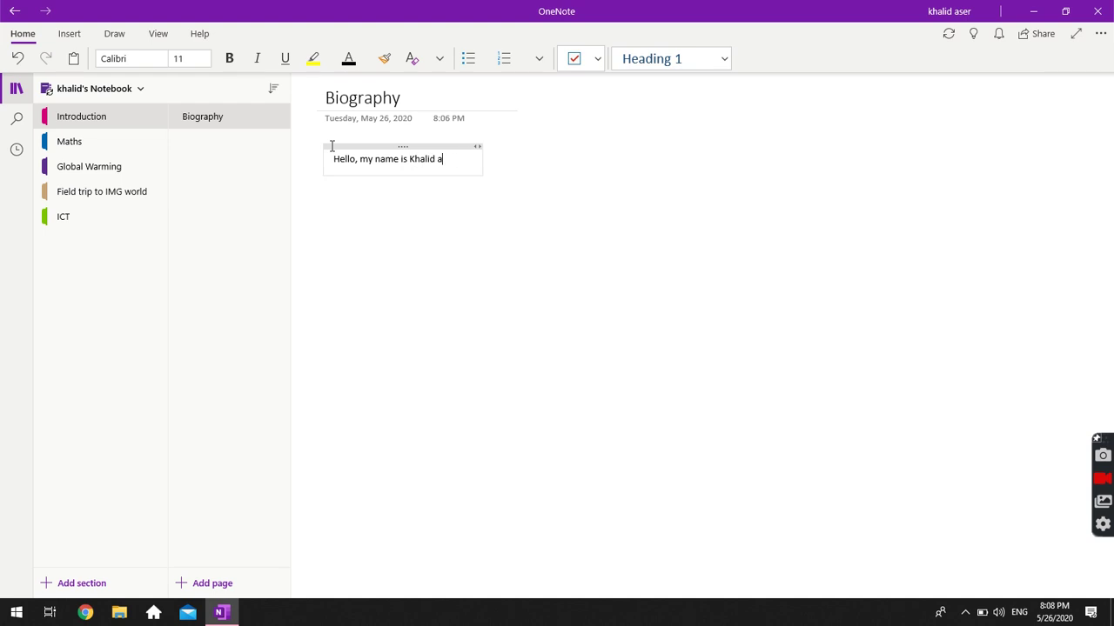
type("nd I am happy your are ")
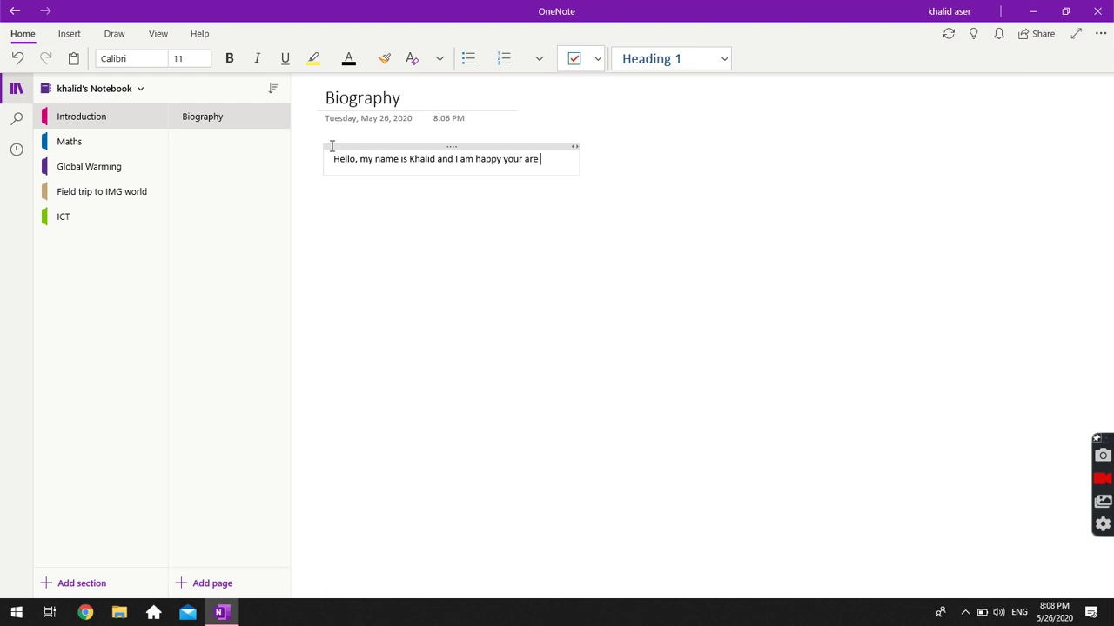
type("visiting my page.")
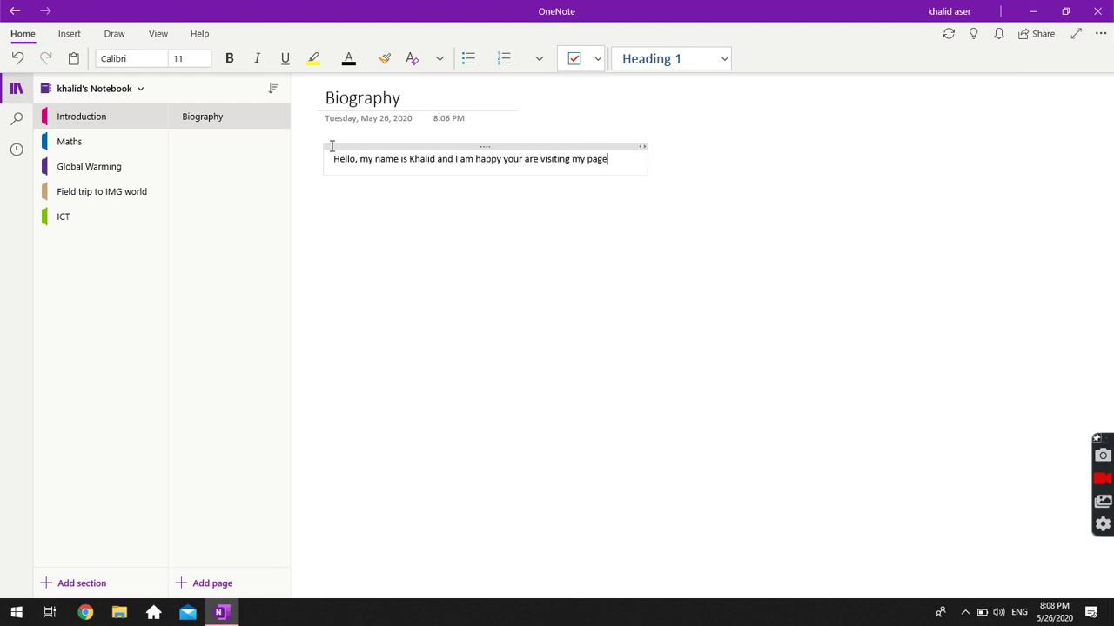
key("Return")
key("Return")
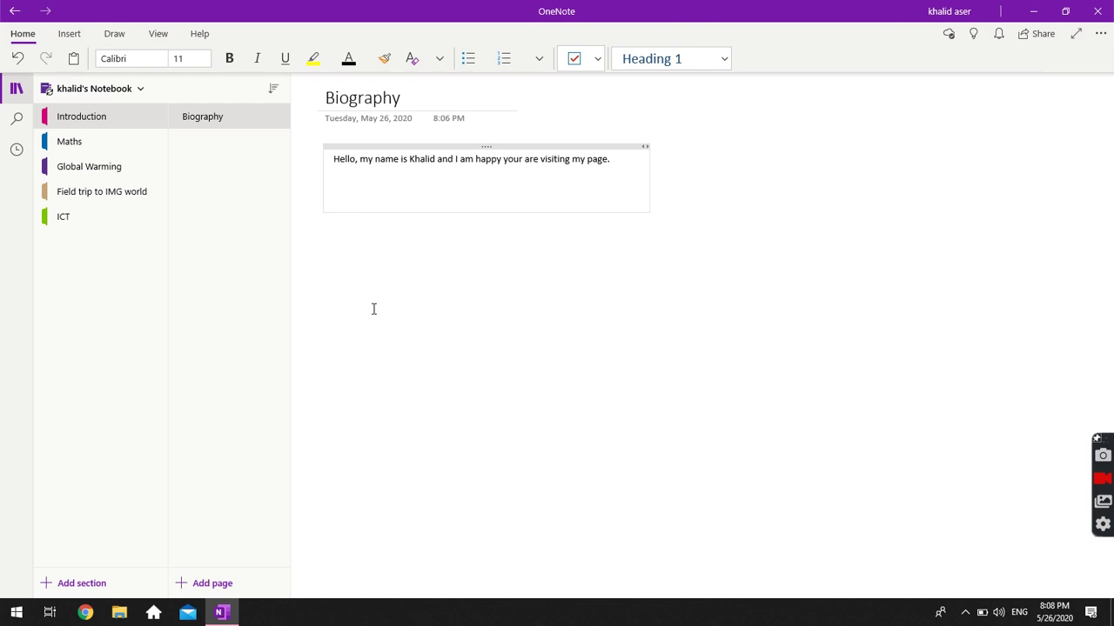
type("I am 26 years old, I teach ICT in Al It")
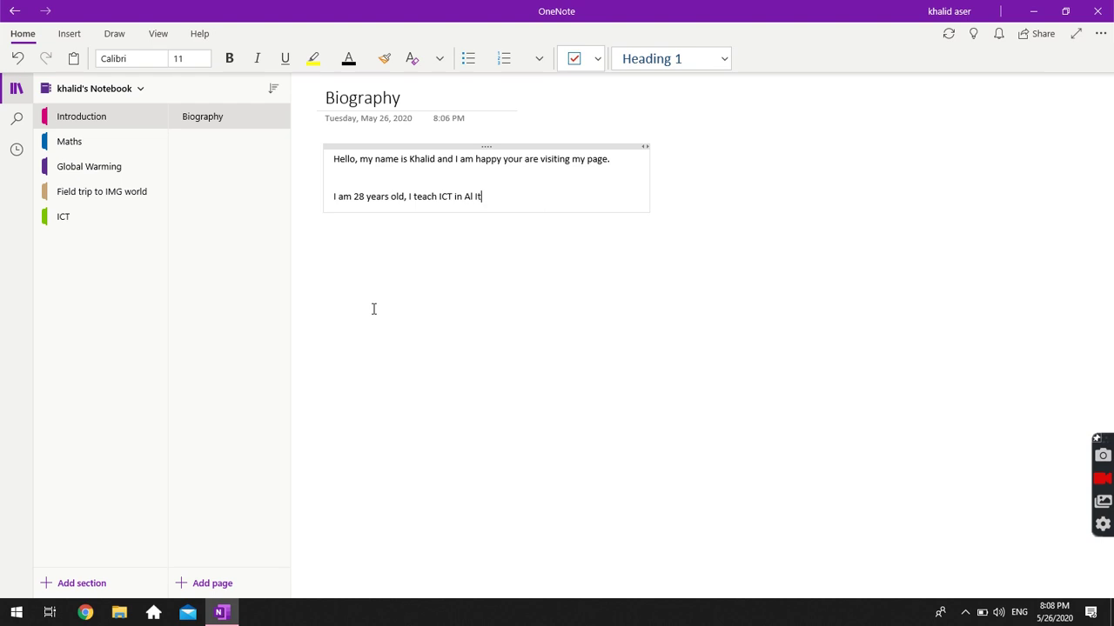
type("tihad Private S")
type("chools")
type(" aasdnadnsdfd")
key("BackSpace")
key("BackSpace")
key("BackSpace")
key("BackSpace")
key("BackSpace")
key("BackSpace")
key("BackSpace")
key("BackSpace")
key("BackSpace")
key("BackSpace")
key("BackSpace")
key("BackSpace")
key("BackSpace")
key("BackSpace")
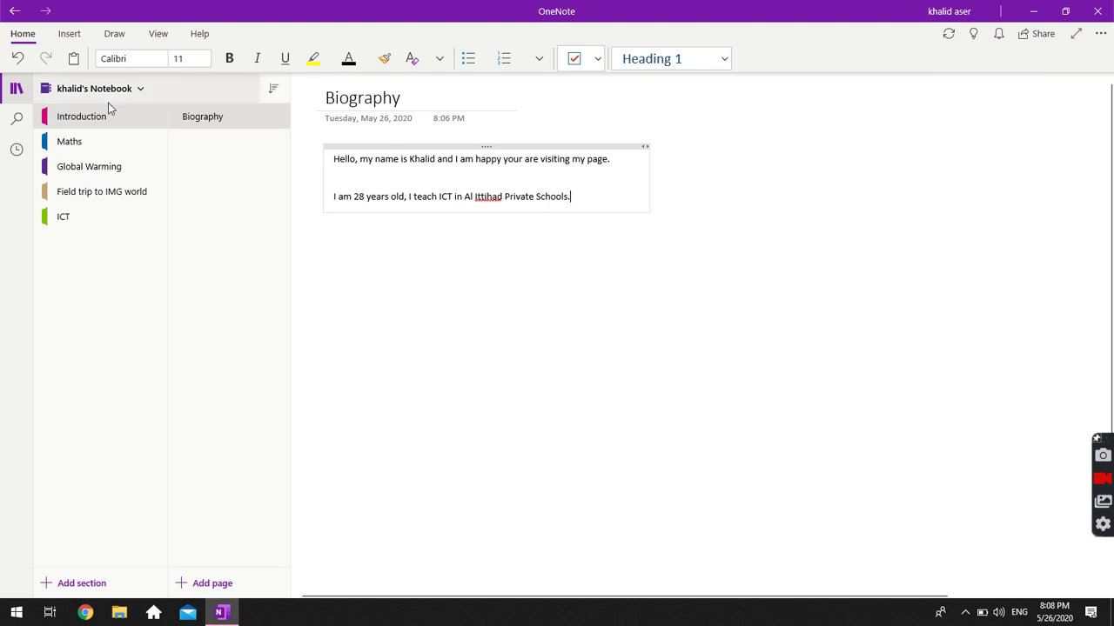
Add a new page to the Introduction section titled 'ePortfolio'.
left_click(214, 584)
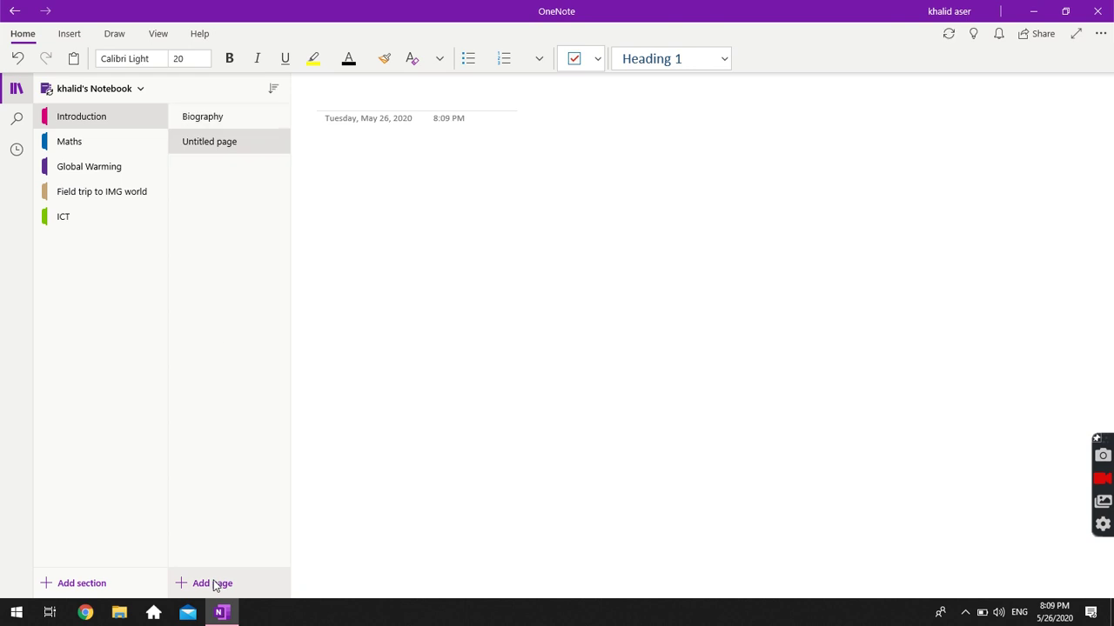
left_click(209, 127)
left_click(208, 151)
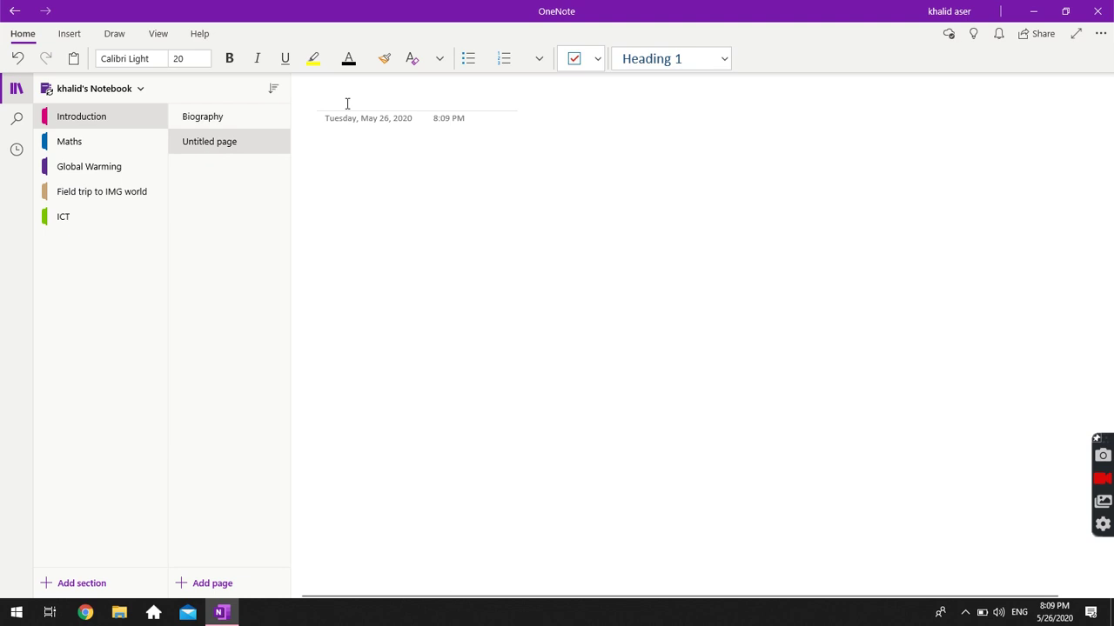
left_click(227, 128)
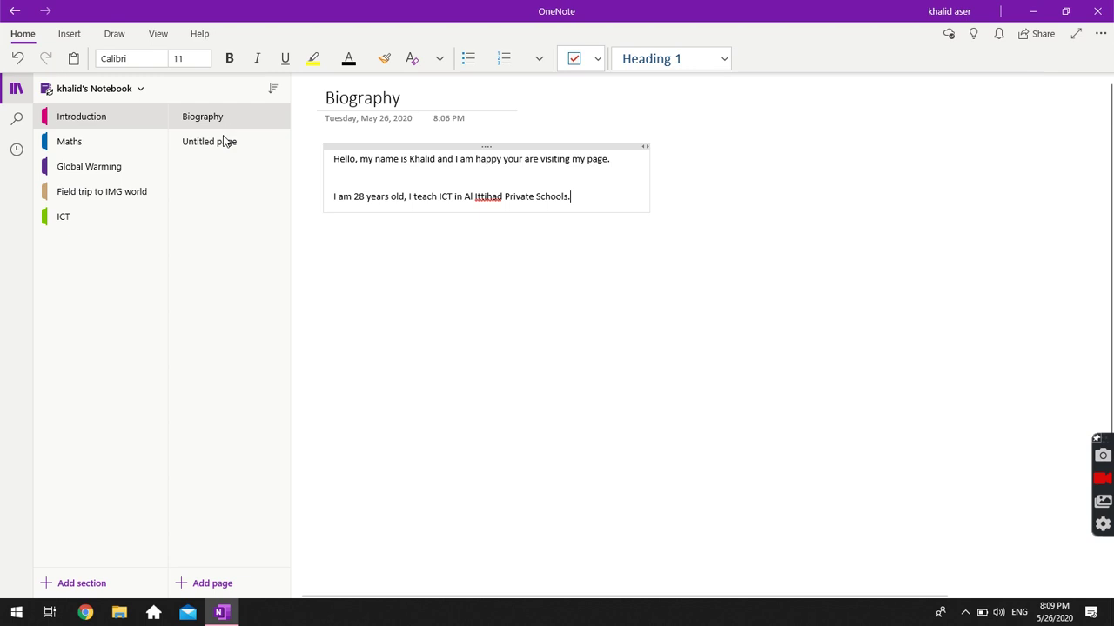
left_click(225, 144)
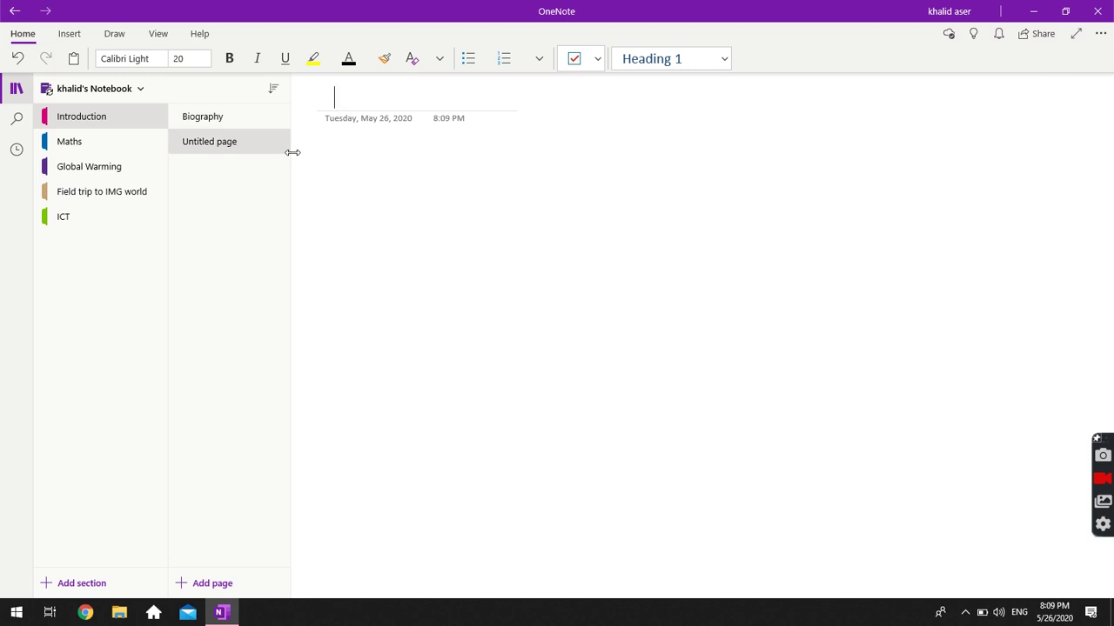
type("ePortfok")
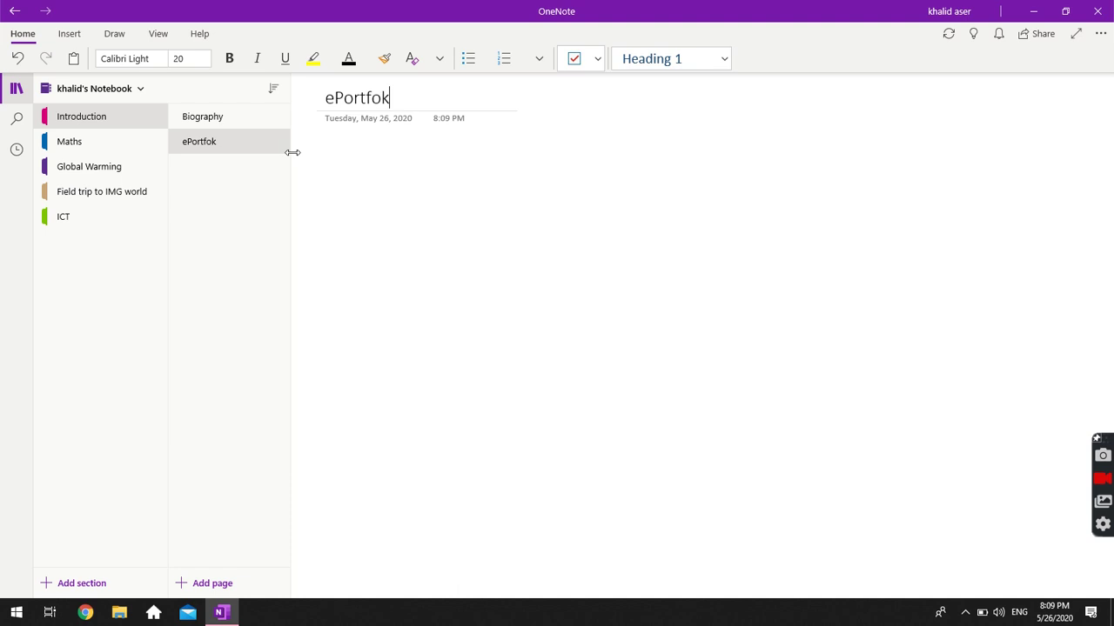
key("BackSpace")
type("lio")
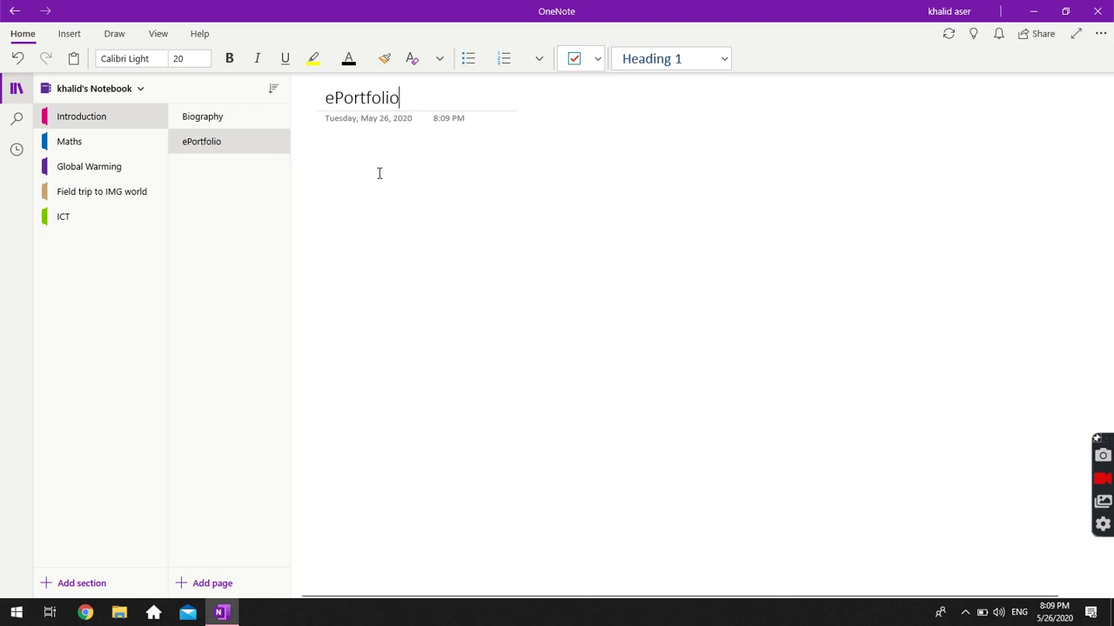
key("Return")
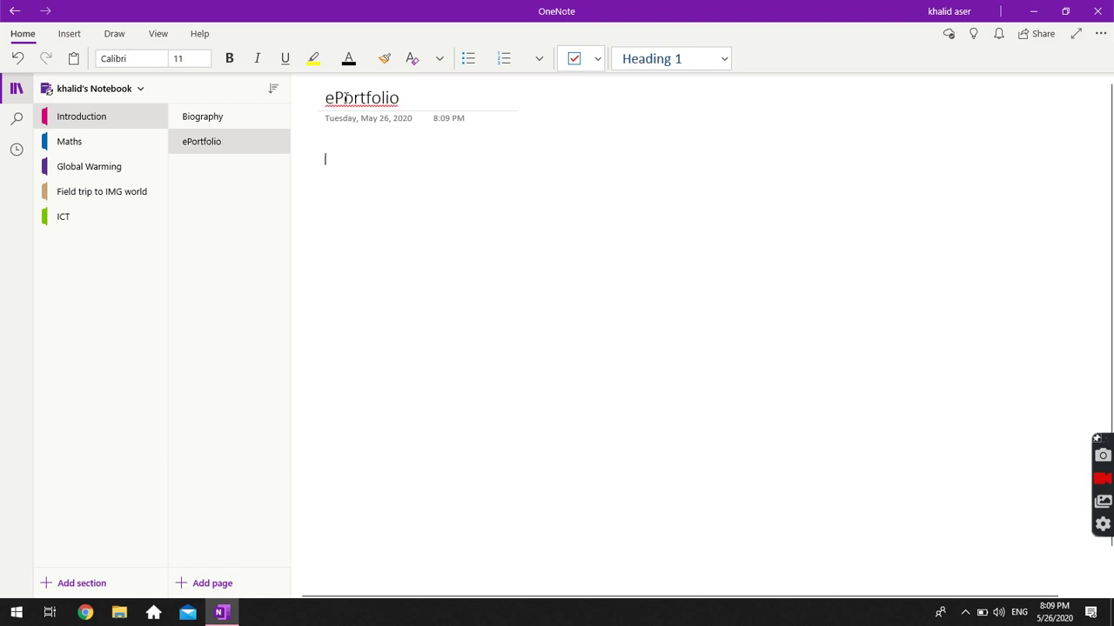
Ignore the spelling flag on the title word 'ePortfolio'.
left_click(344, 99)
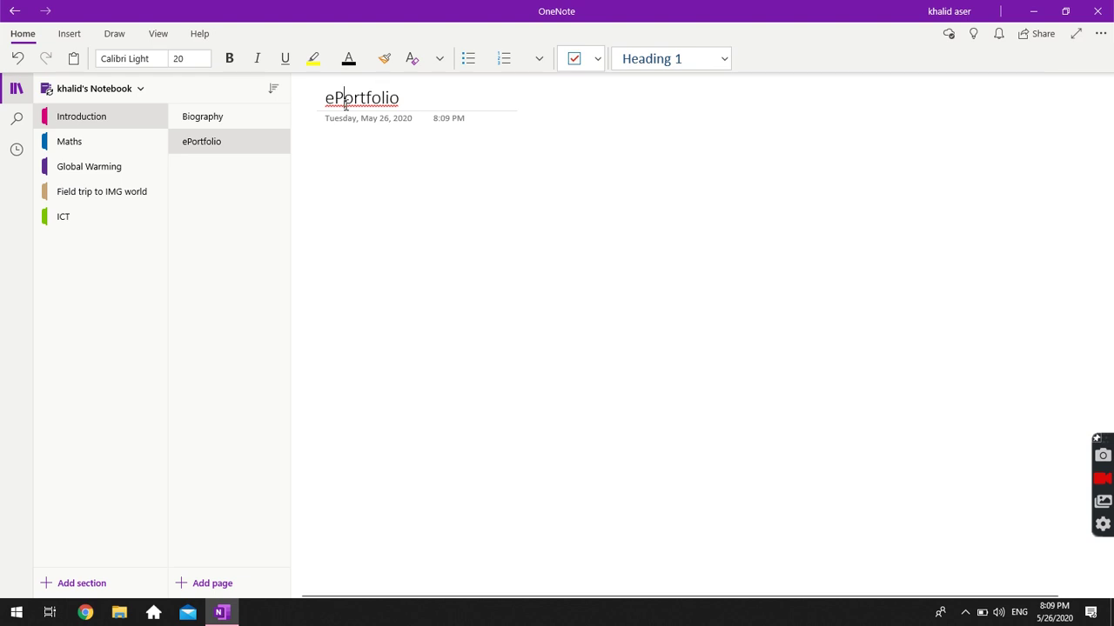
right_click(345, 101)
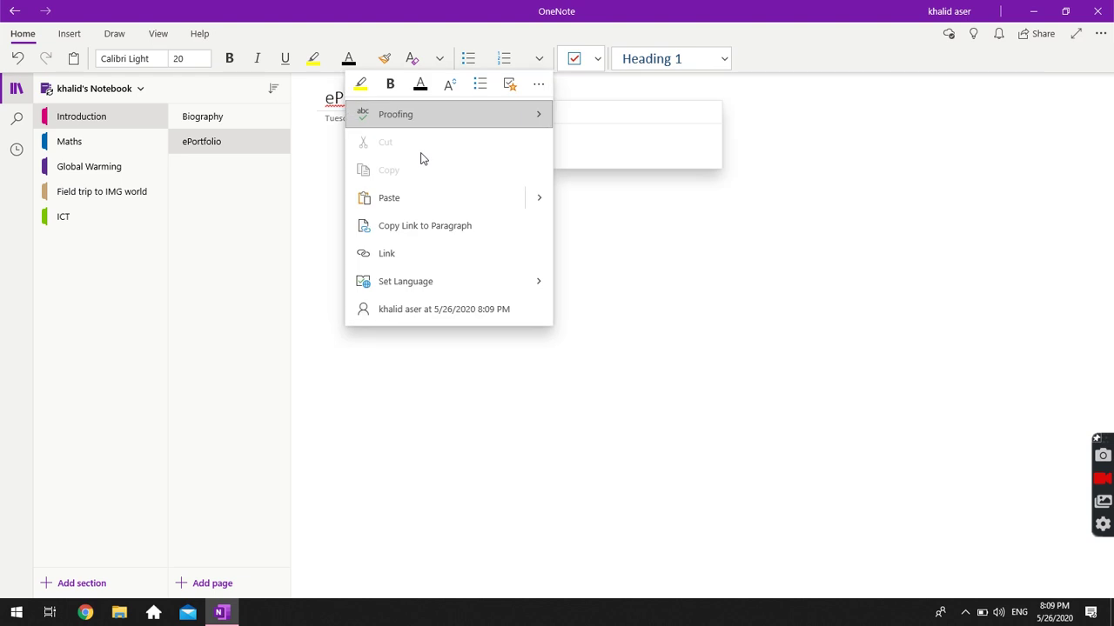
key("Escape")
right_click(369, 106)
mouse_move(369, 103)
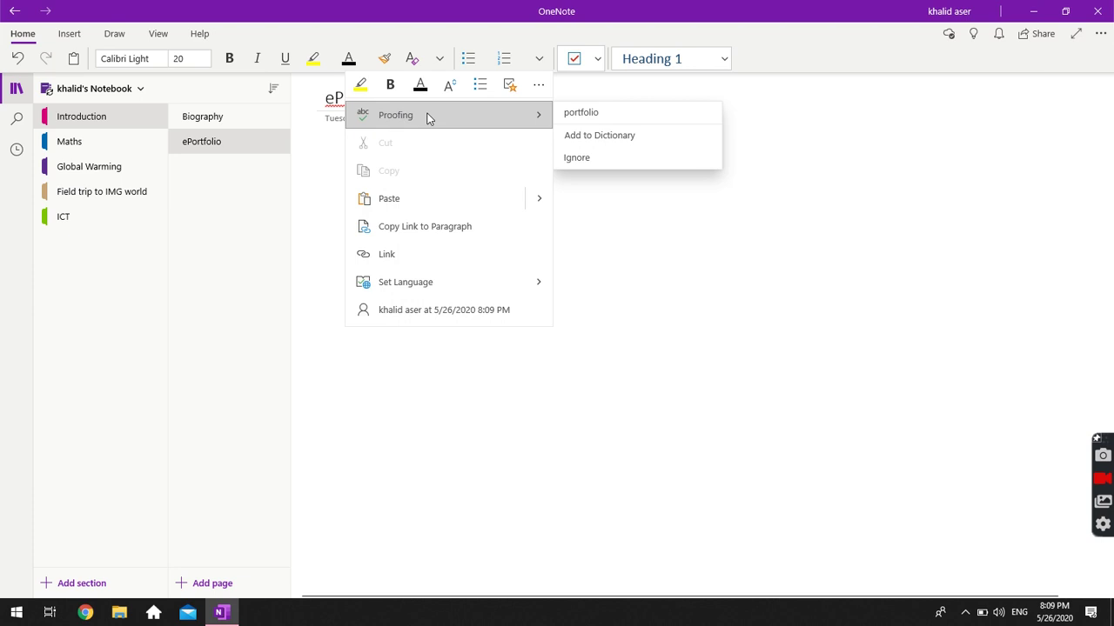
left_click(588, 158)
Type 'This is an ePortfolio to demonstrate my work to my colleagues…' in the page body.
left_click(362, 191)
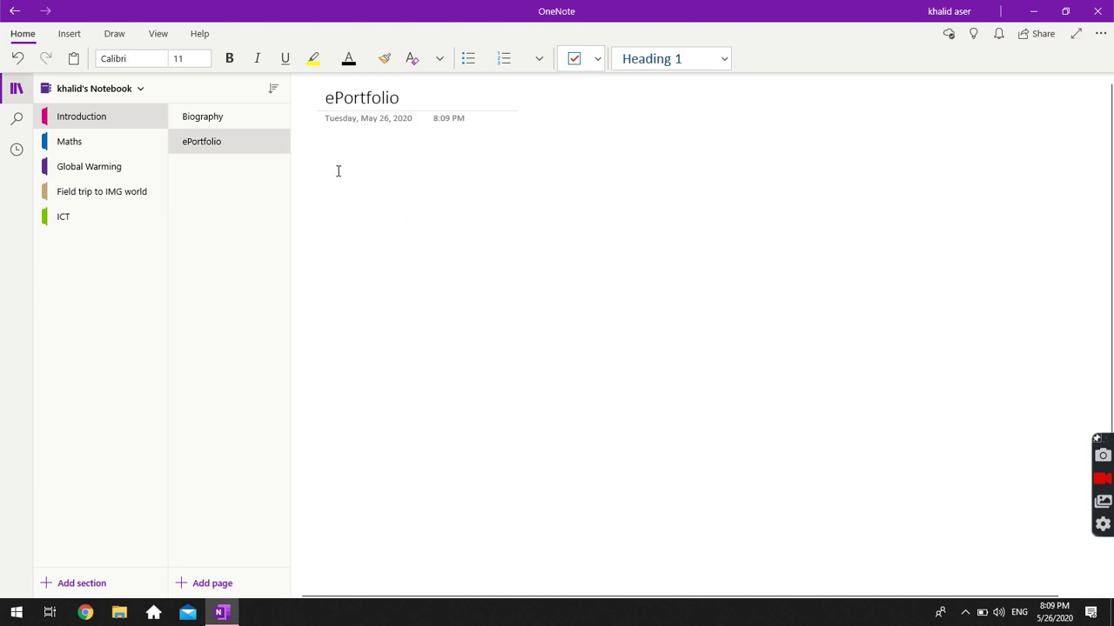
type("This is an ")
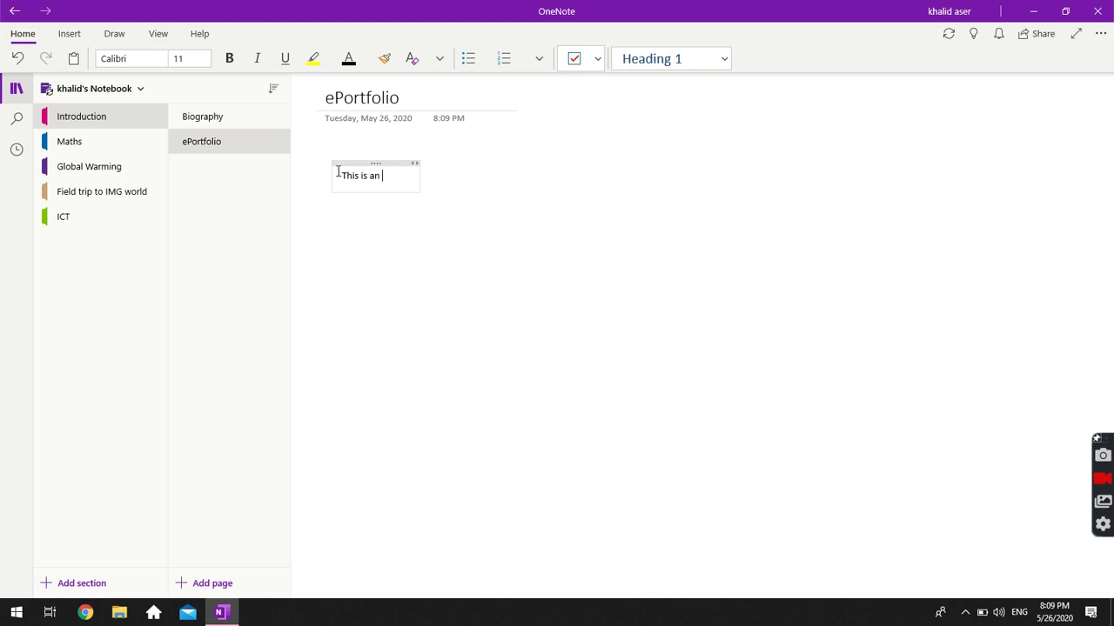
type("ePortfolio")
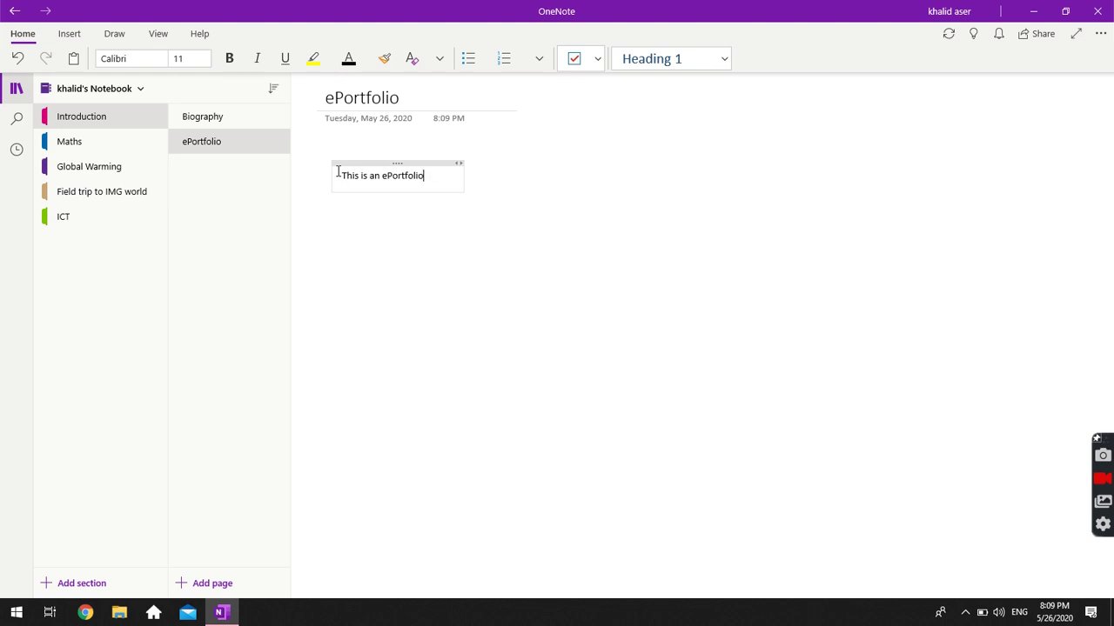
type(" to demnost")
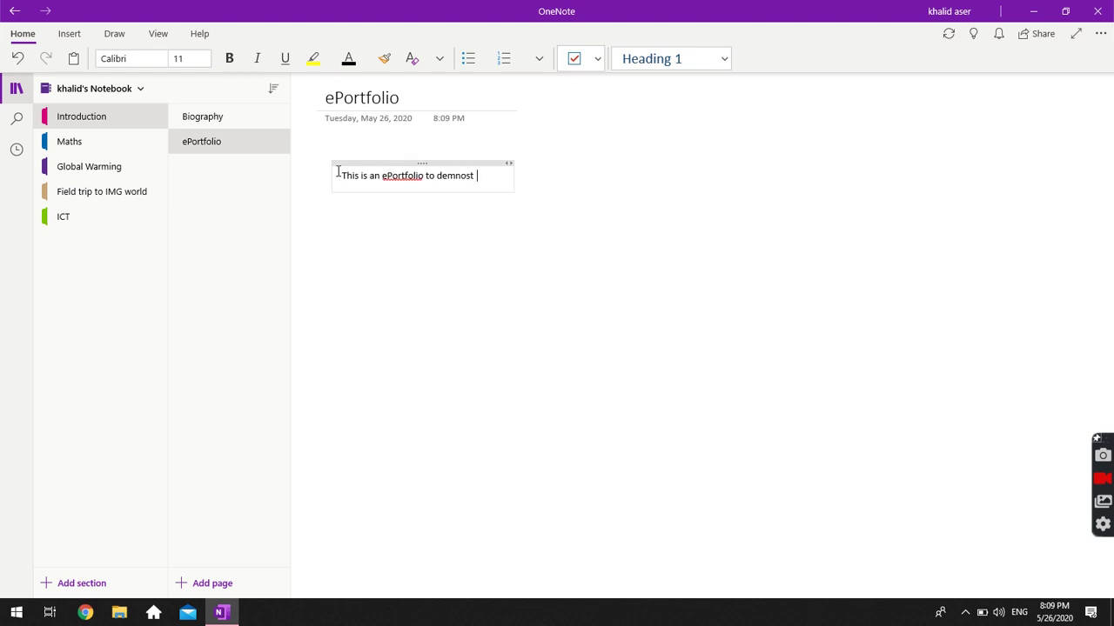
type("rate  y workd")
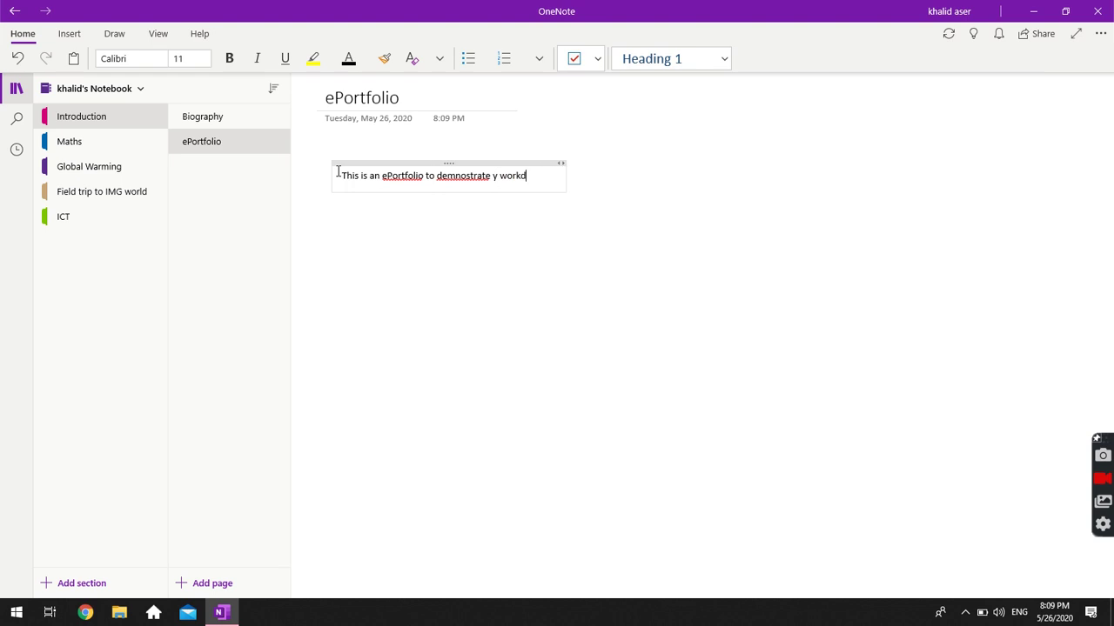
left_click(460, 176)
key("BackSpace")
key("BackSpace")
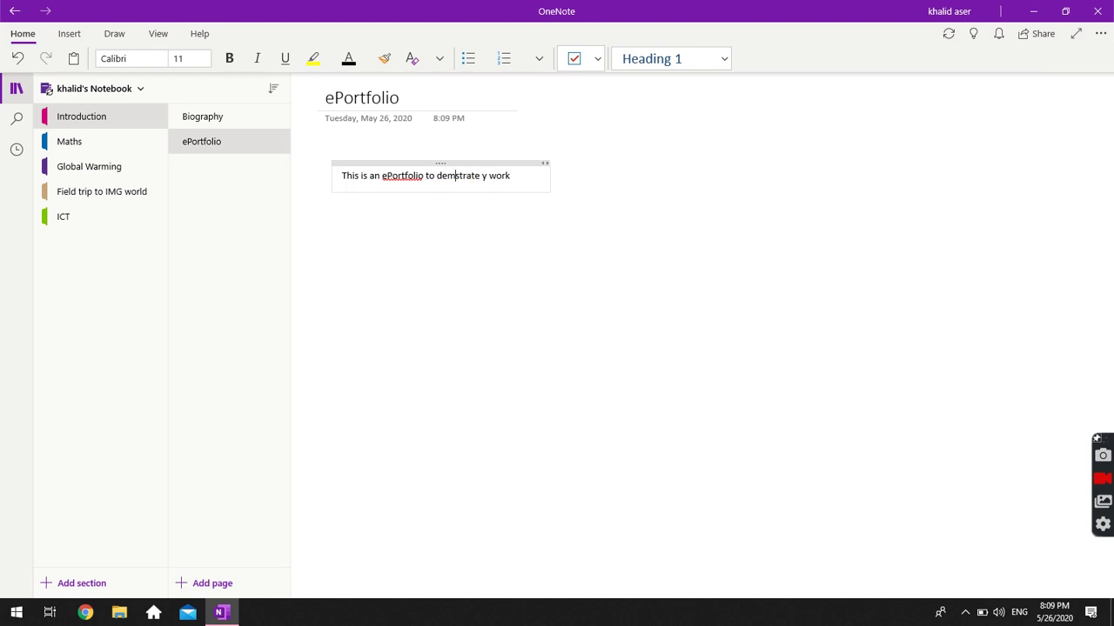
type("onstrate my")
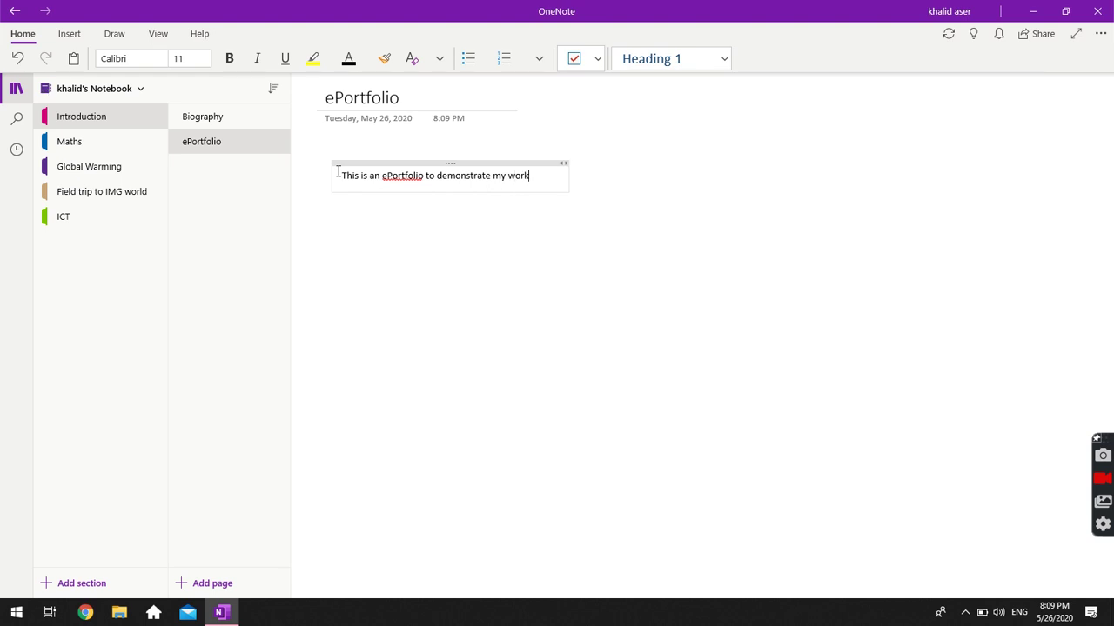
type(" work to my colleauges an")
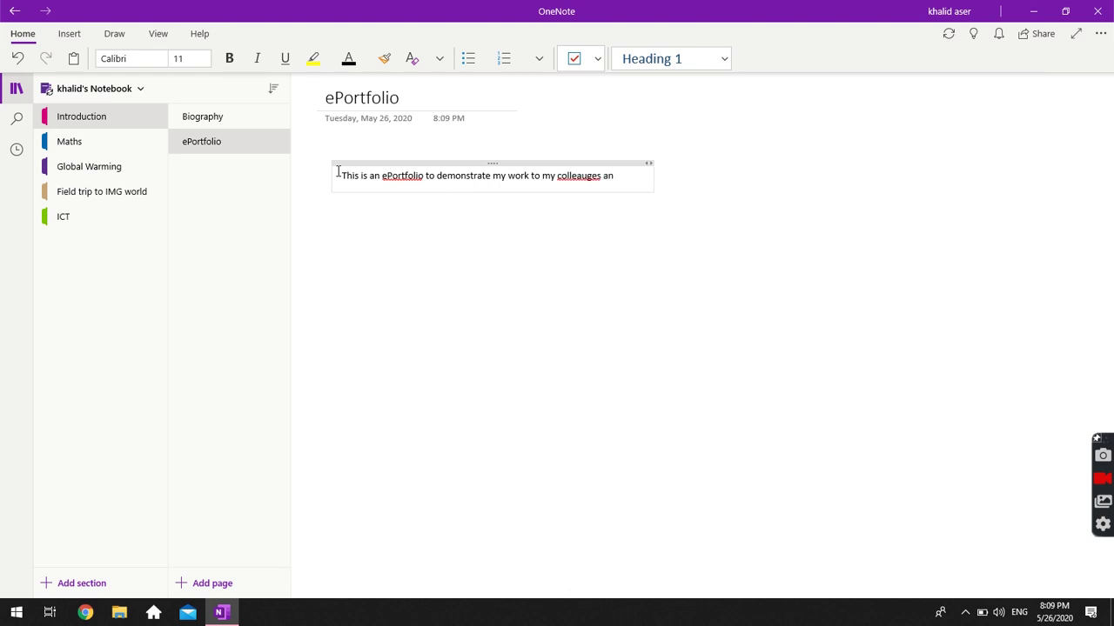
Correct 'colleauges' to 'colleagues' and add 'and students. In this ePortfolio, what you will find is'.
left_click(581, 176)
key("Delete")
key("Right")
type("u")
key("End")
type("d")
type("students. I will")
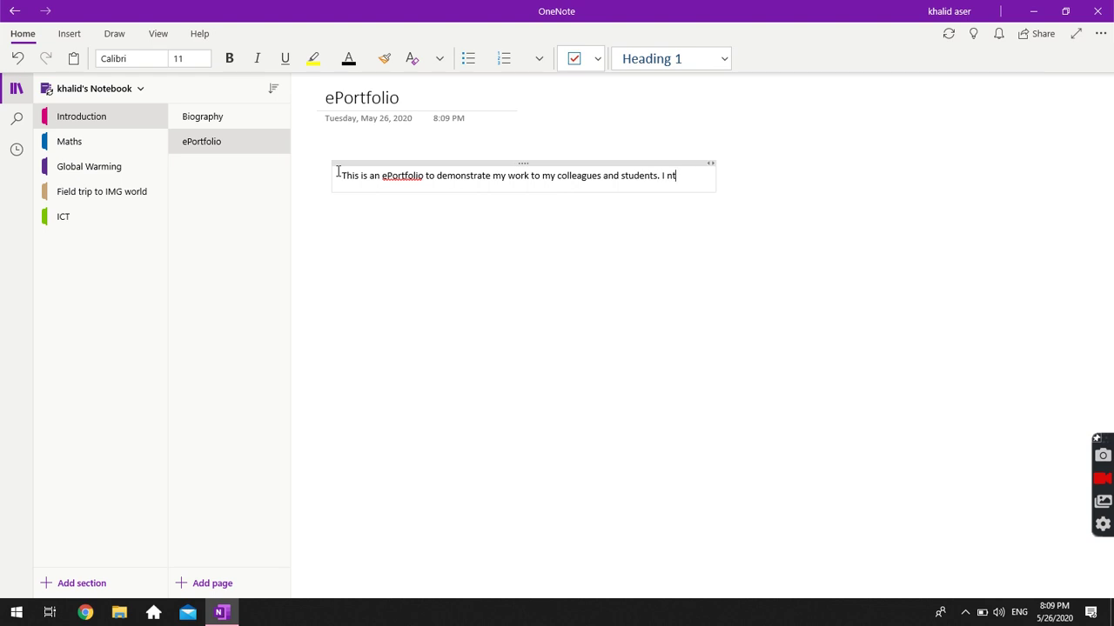
key("BackSpace")
key("BackSpace")
key("BackSpace")
key("BackSpace")
key("BackSpace")
type("n this ePortfolio")
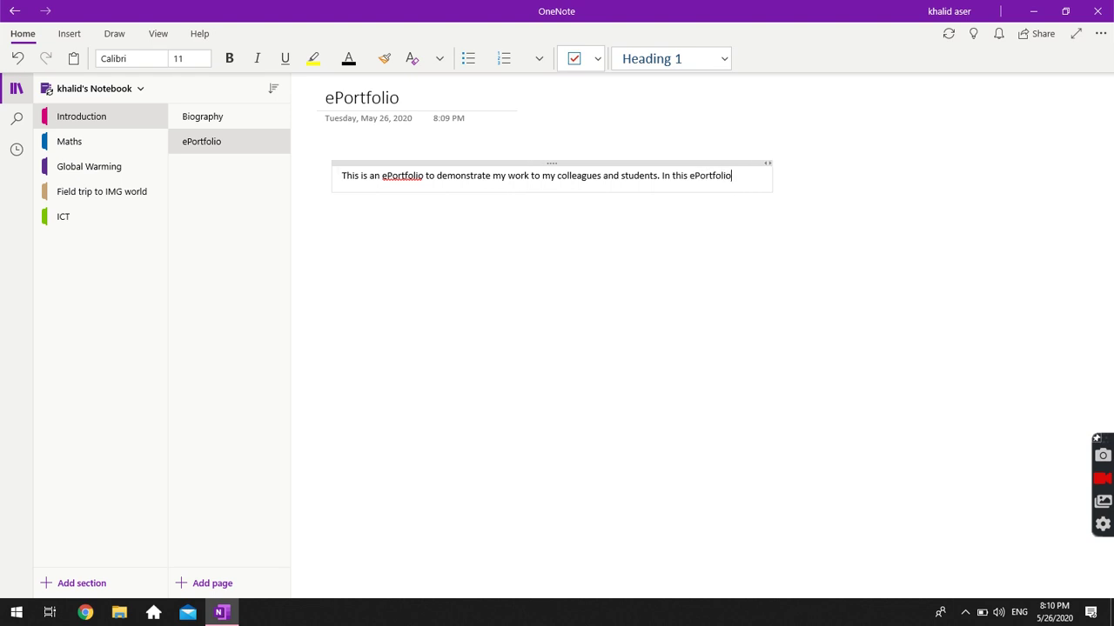
type(", what you will find i ")
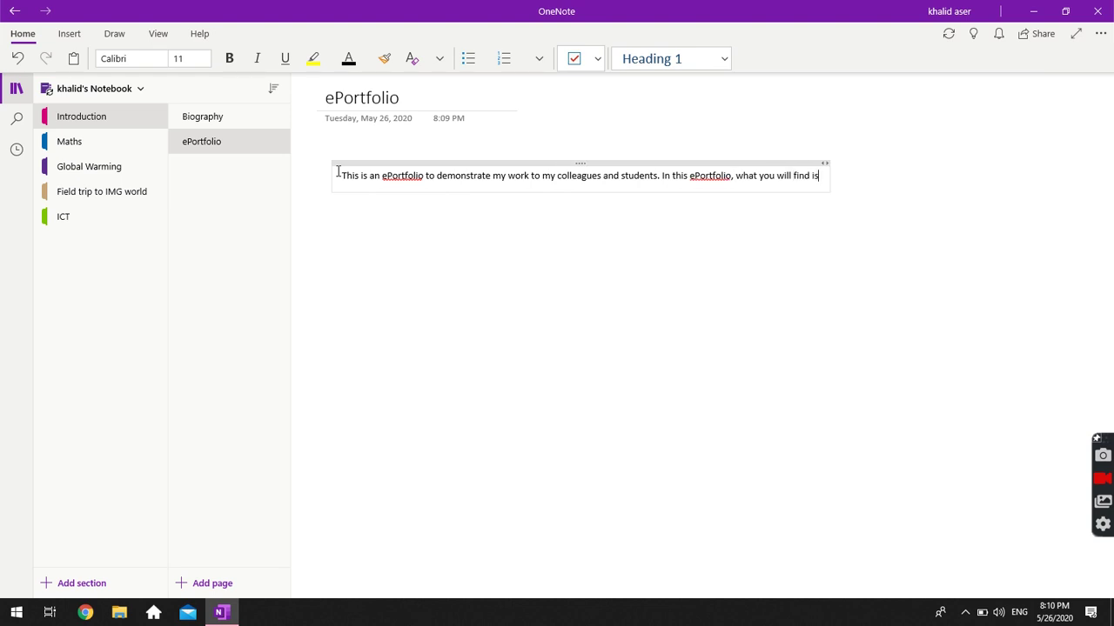
type(" asd")
key("BackSpace")
key("BackSpace")
key("BackSpace")
Check the Biography and ePortfolio pages, then switch to the Maths section.
left_click(188, 122)
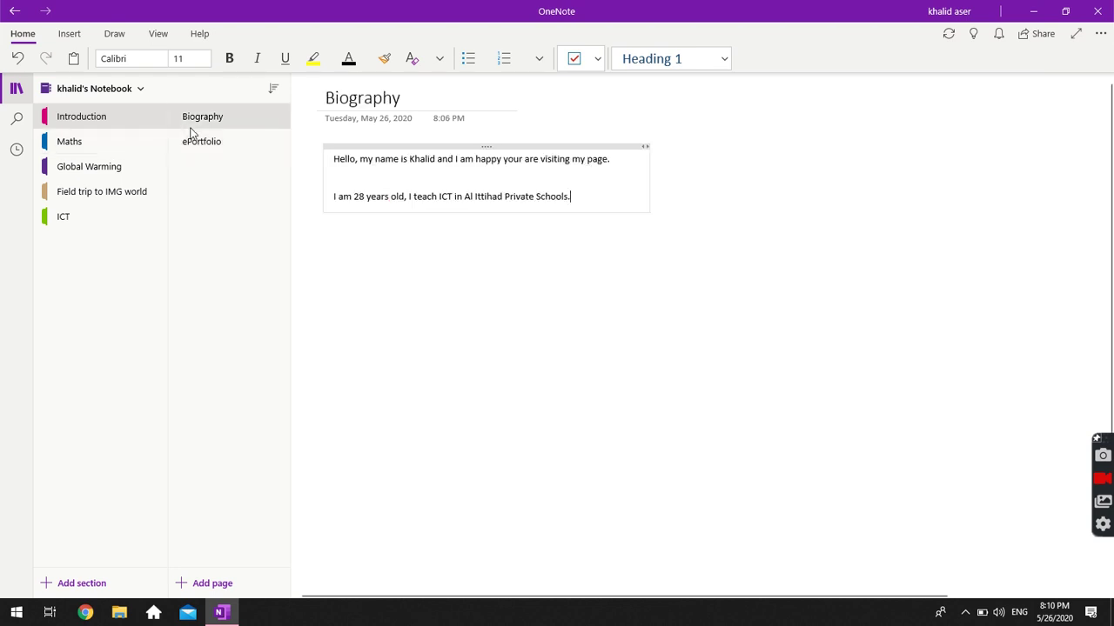
left_click(202, 143)
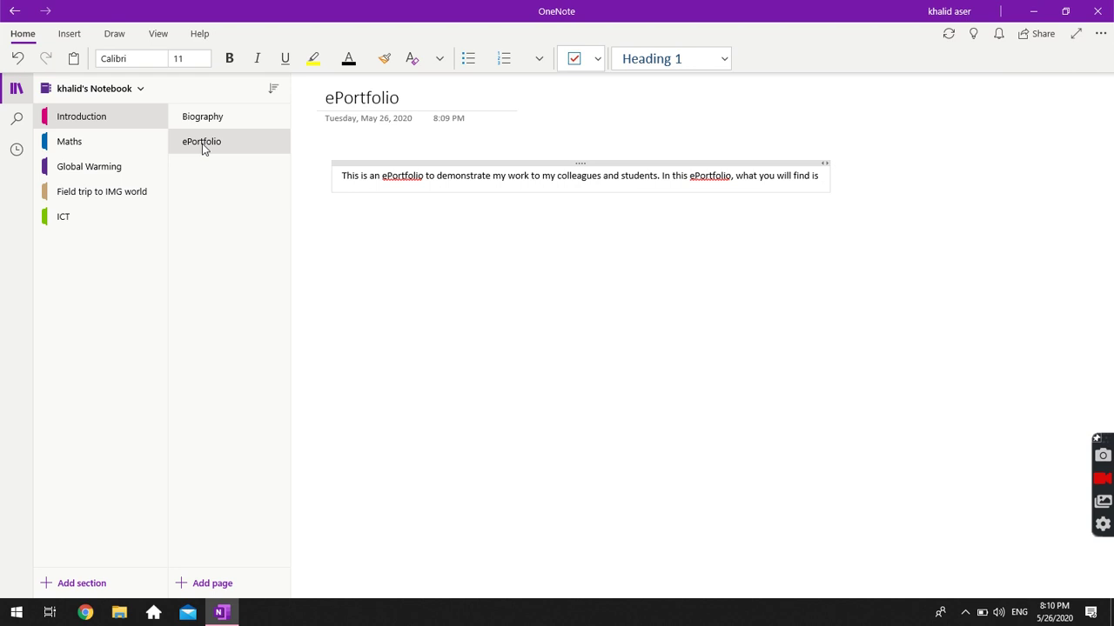
left_click(98, 139)
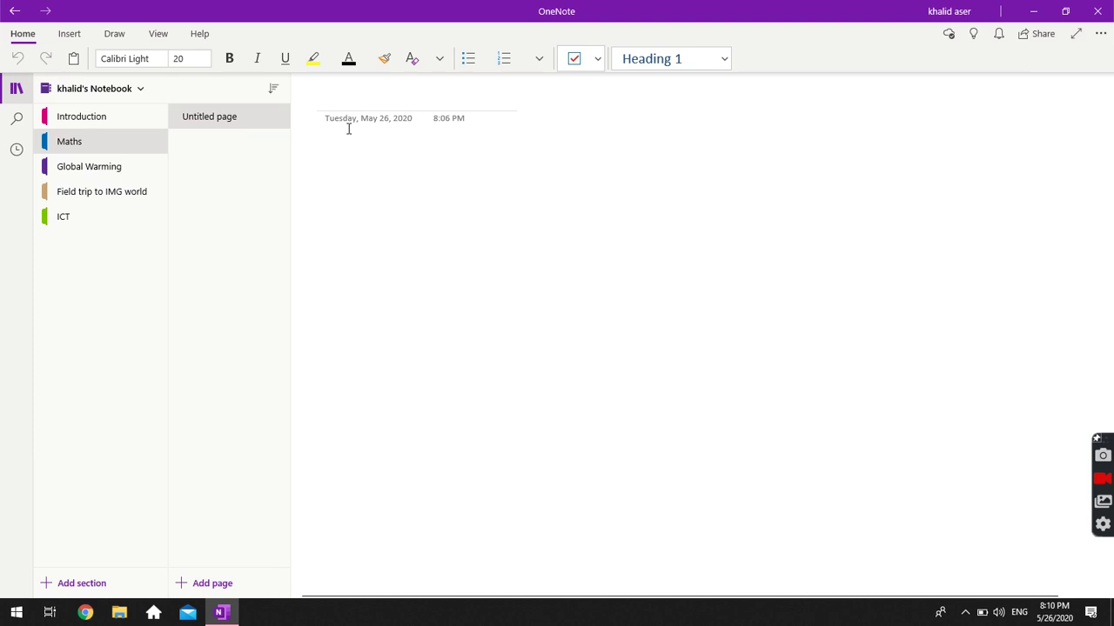
Title the page 'Trigonometry', then set navy-blue highlight and 20-point font for the body.
type("Trigonometry")
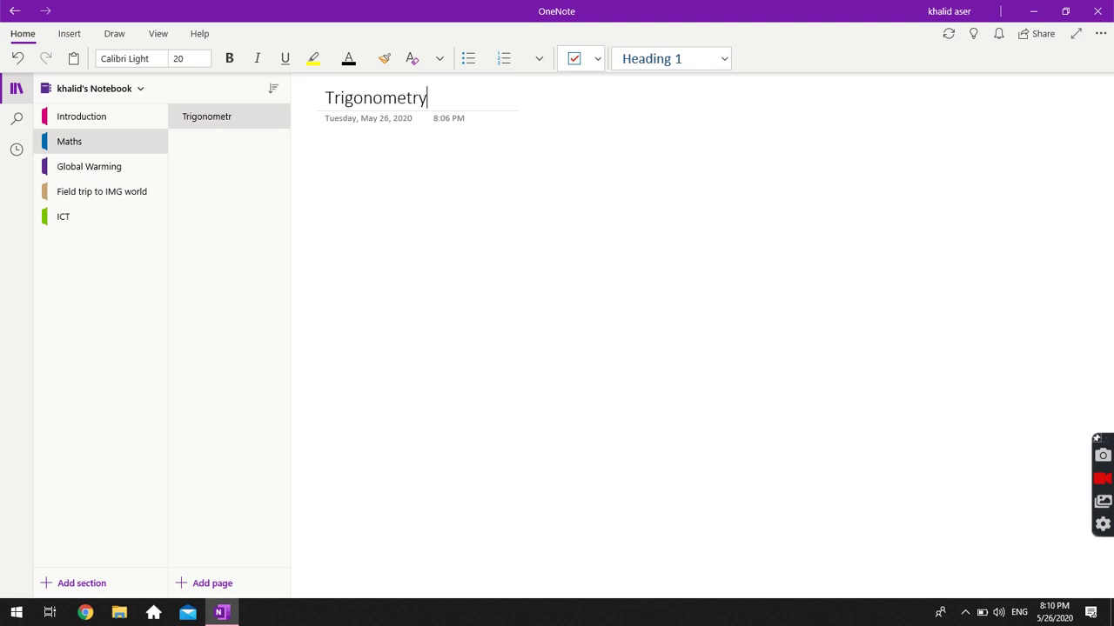
key("Return")
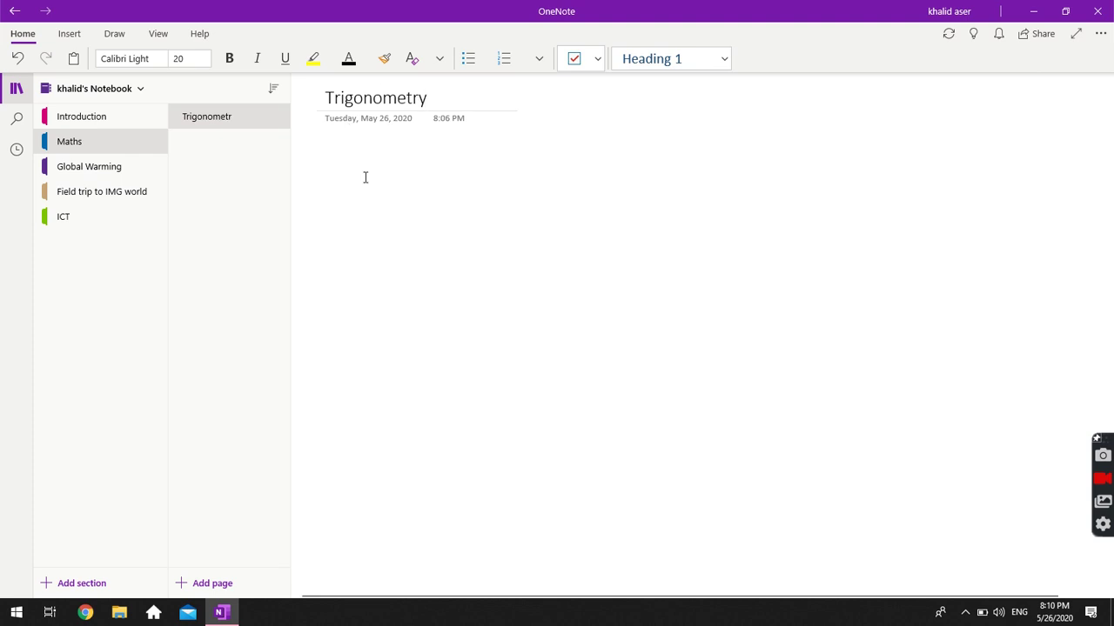
left_click(331, 59)
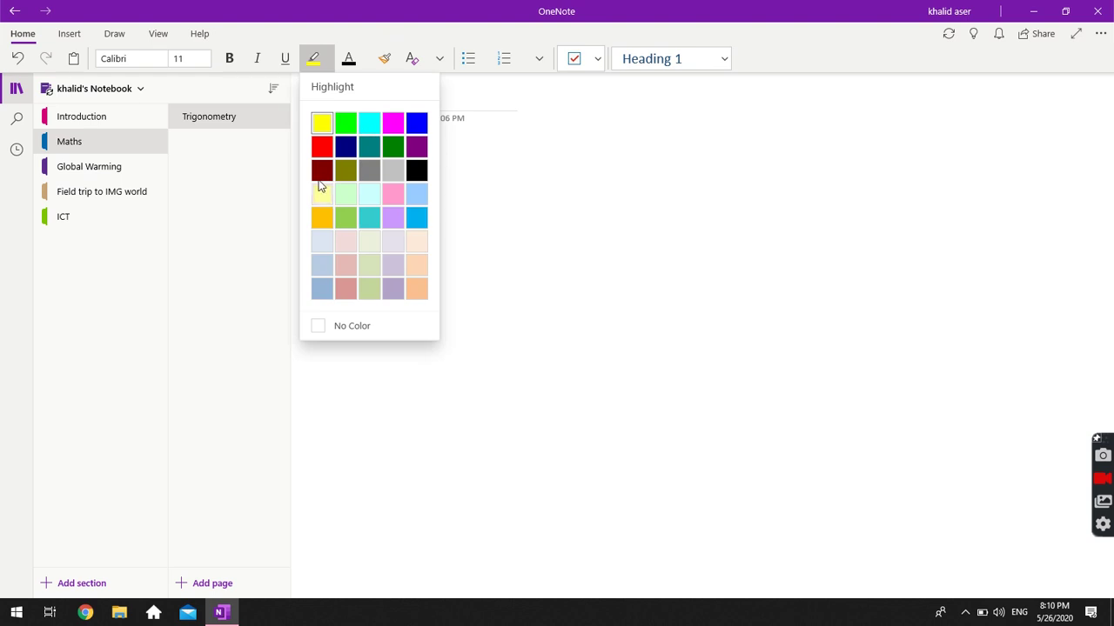
left_click(344, 146)
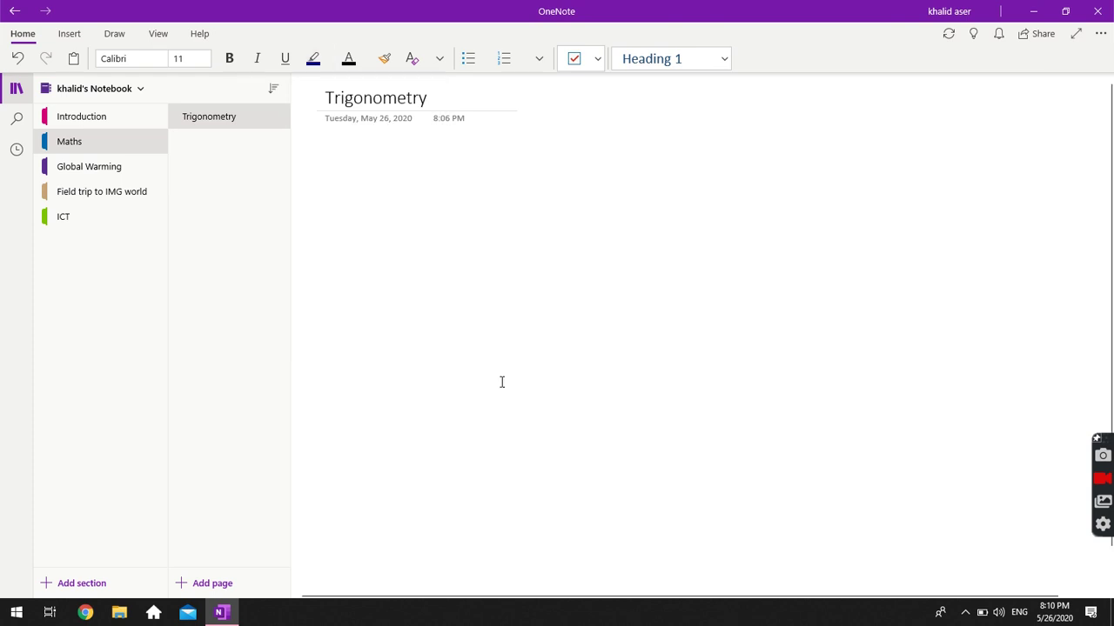
left_click(180, 57)
type("20")
key("Return")
Type a bold 'Definition:' heading and add an empty line below it.
left_click(223, 61)
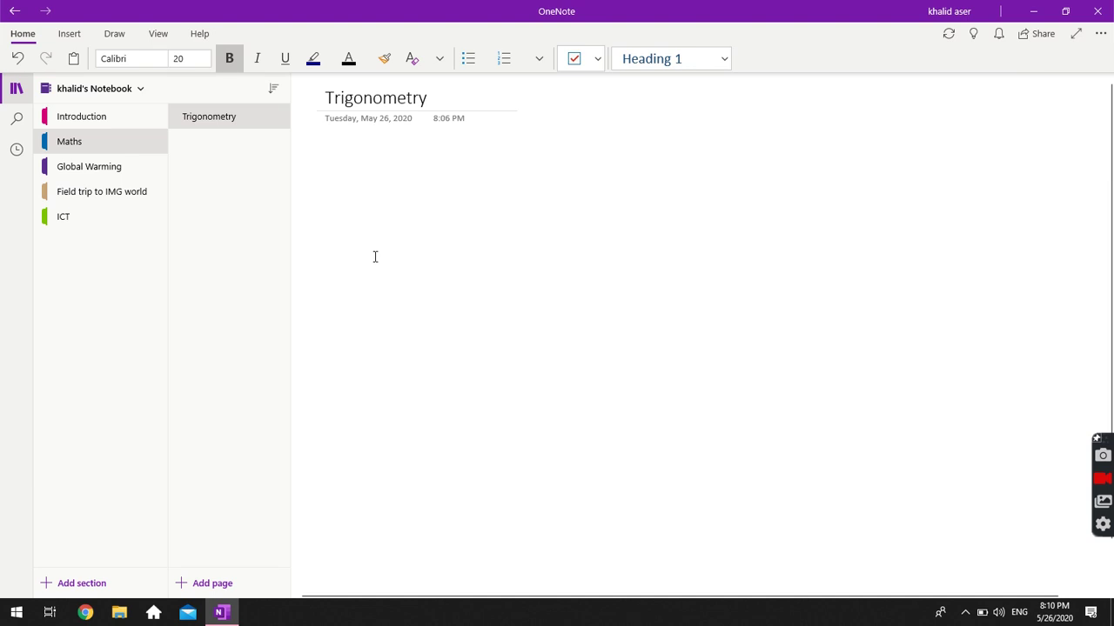
type("Definition")
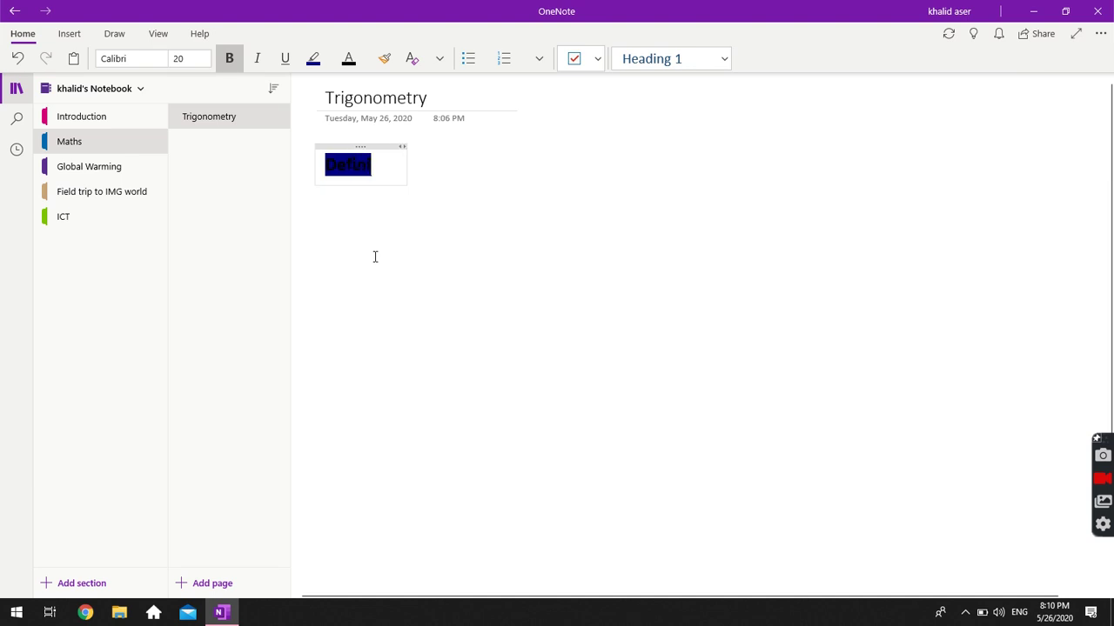
type(":")
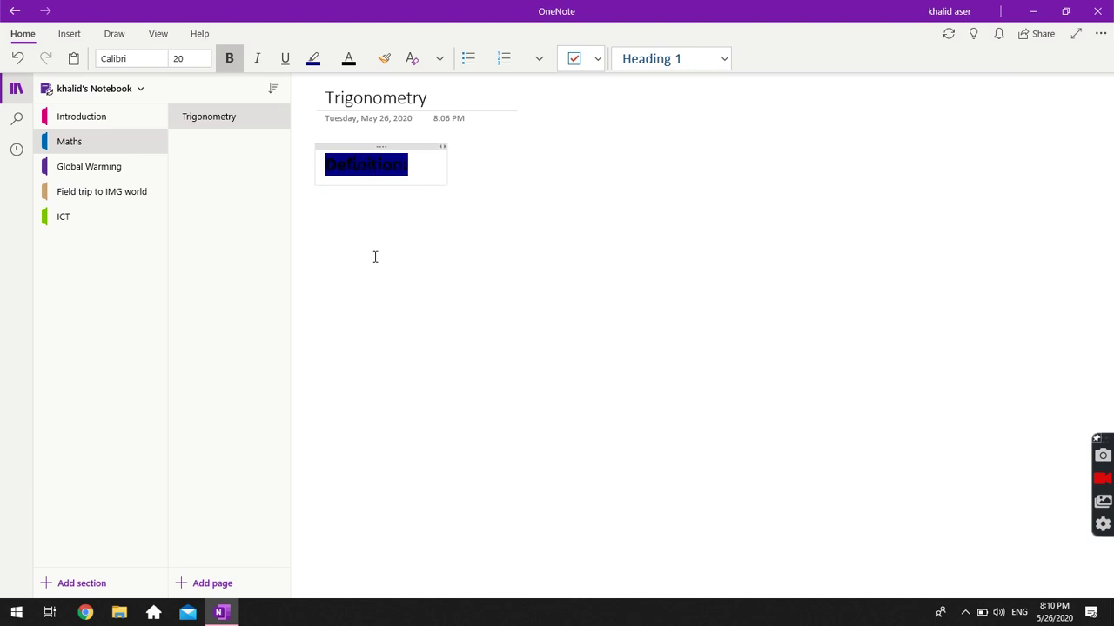
key("ctrl+a")
key("ctrl+a")
key("End")
key("Return")
key("Return")
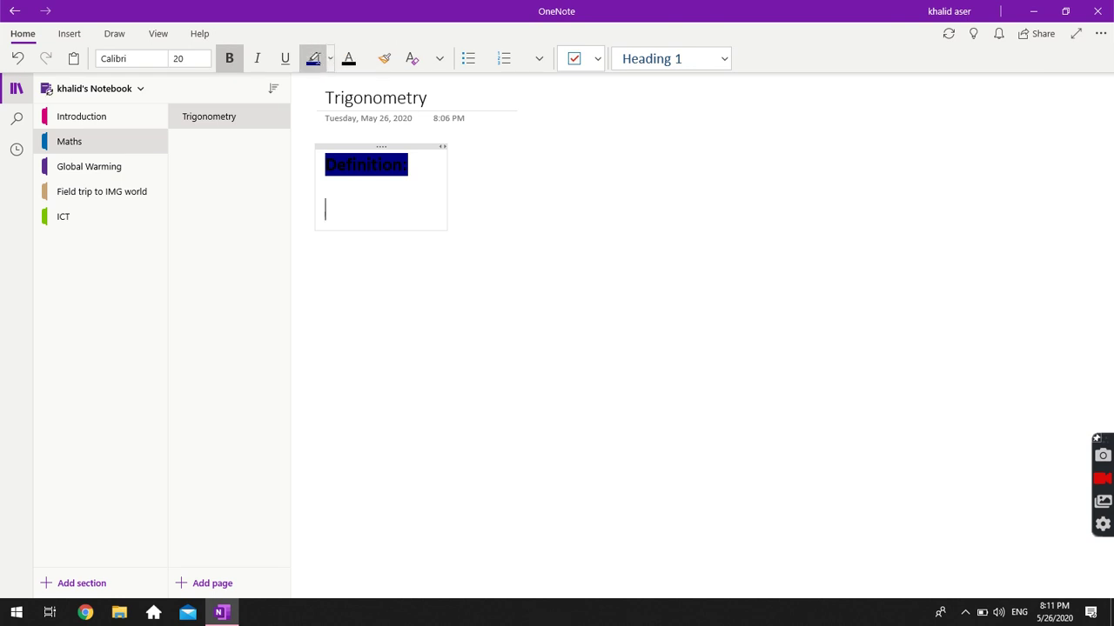
Set the highlight colour to No Color for the next line.
left_click(331, 63)
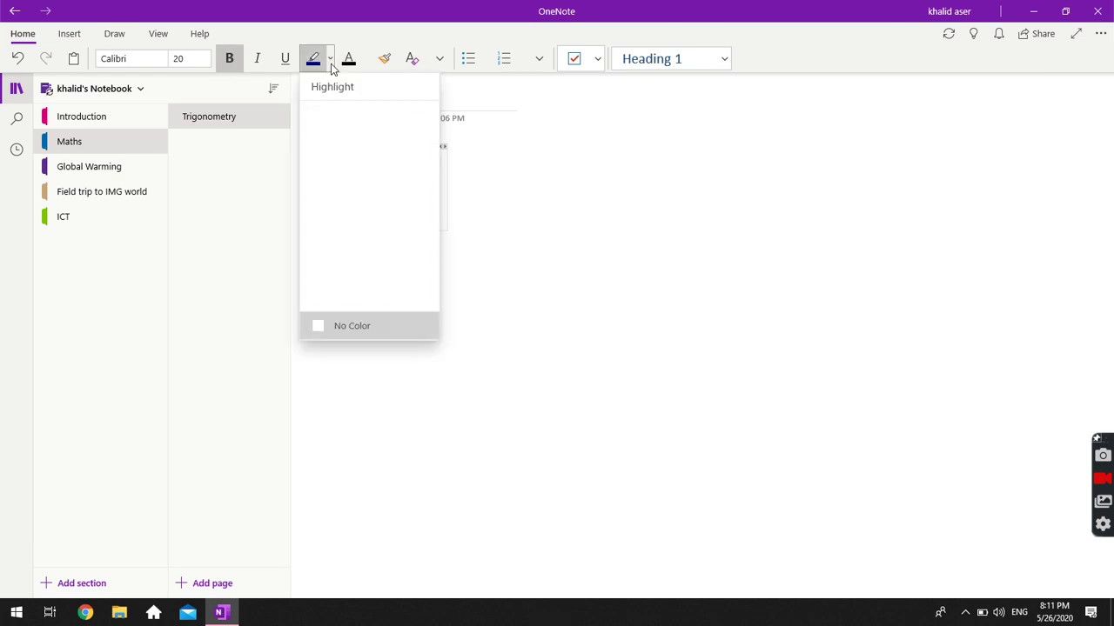
left_click(315, 324)
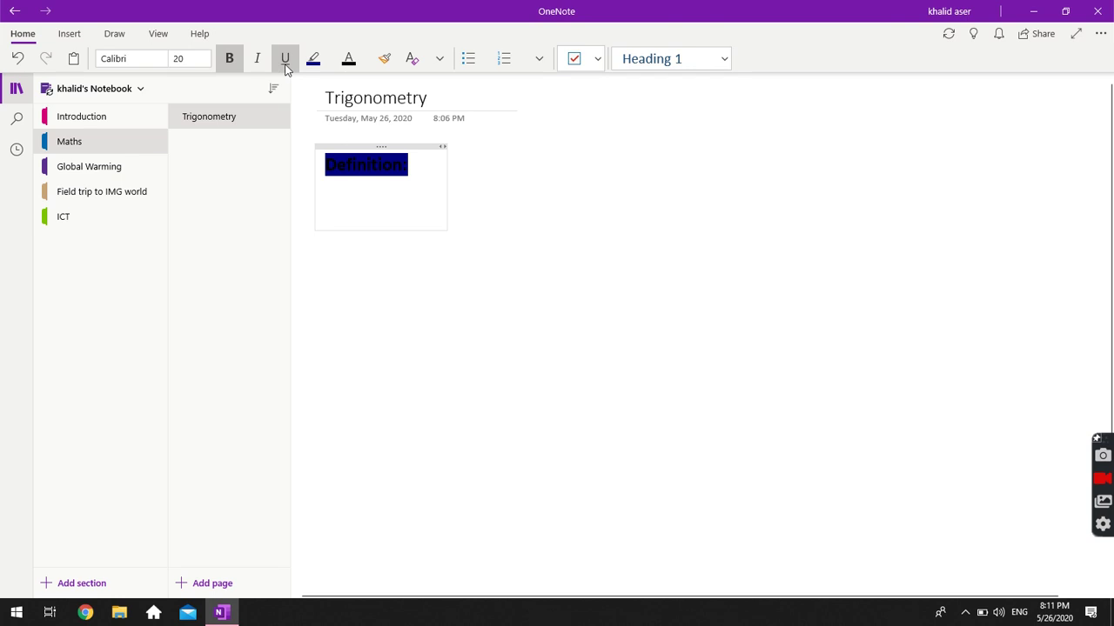
left_click(188, 58)
Set the font size to 16 and start the definition line in non-bold text.
type("16")
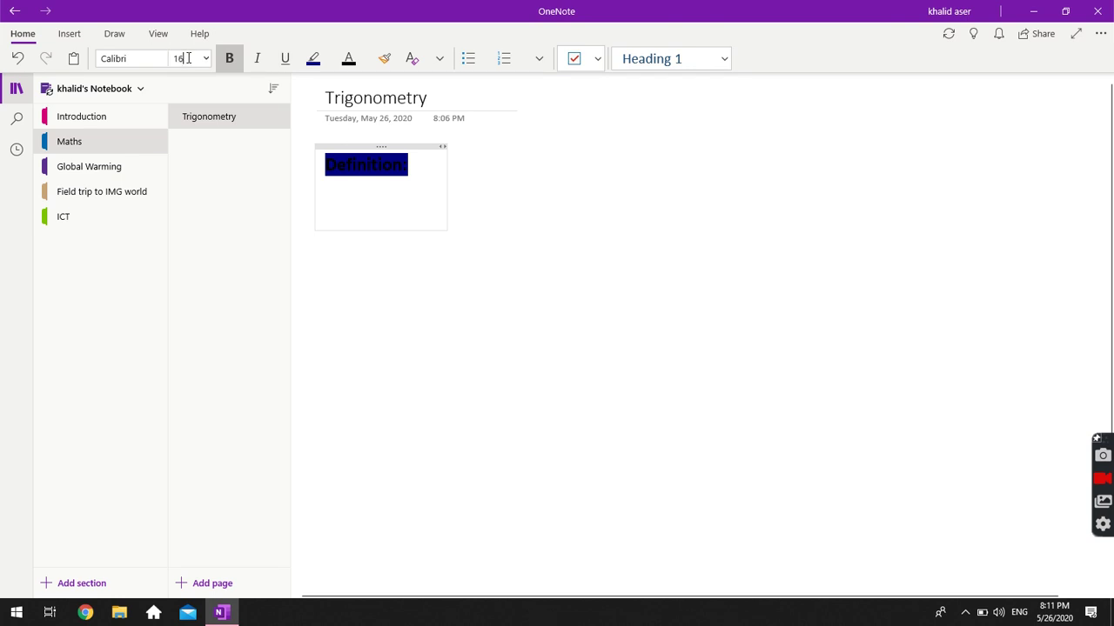
key("Return")
type("Trigonotmot")
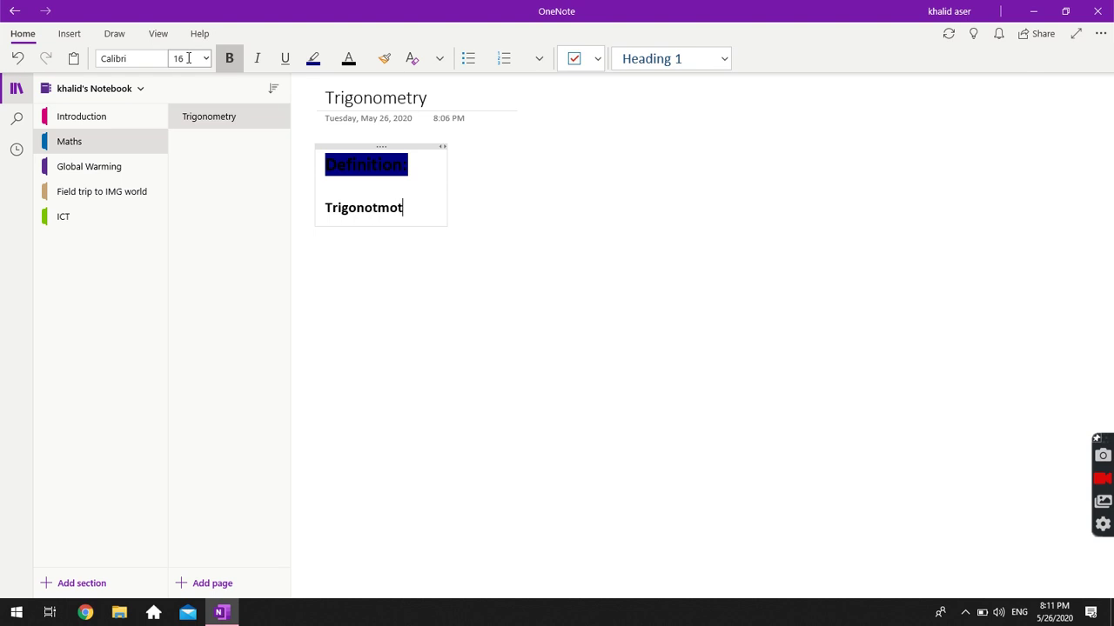
key("shift+Home")
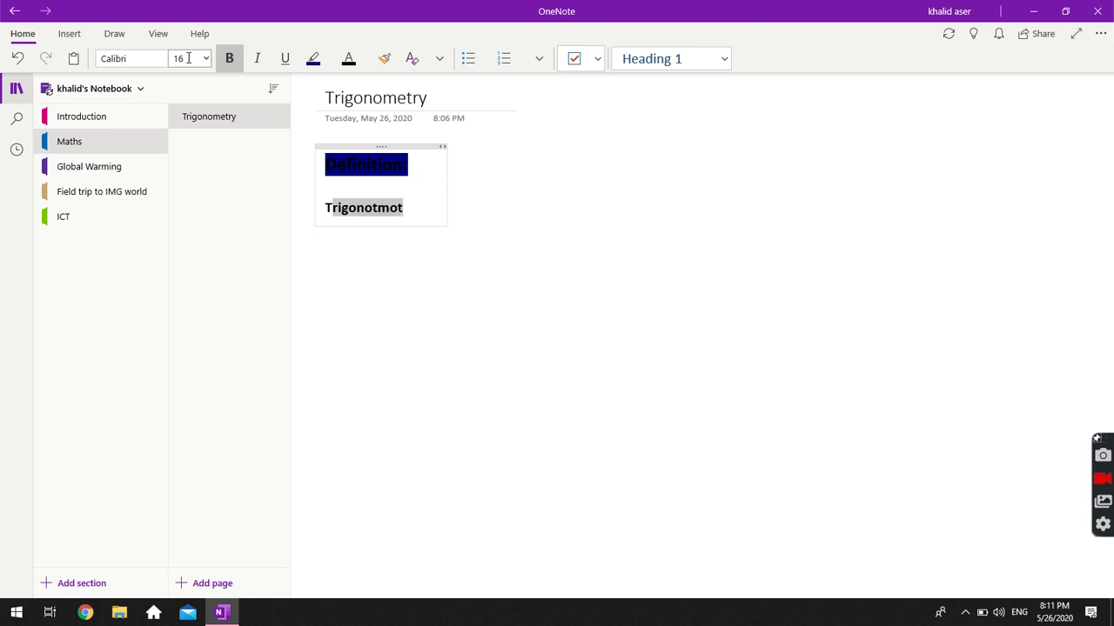
left_click(230, 68)
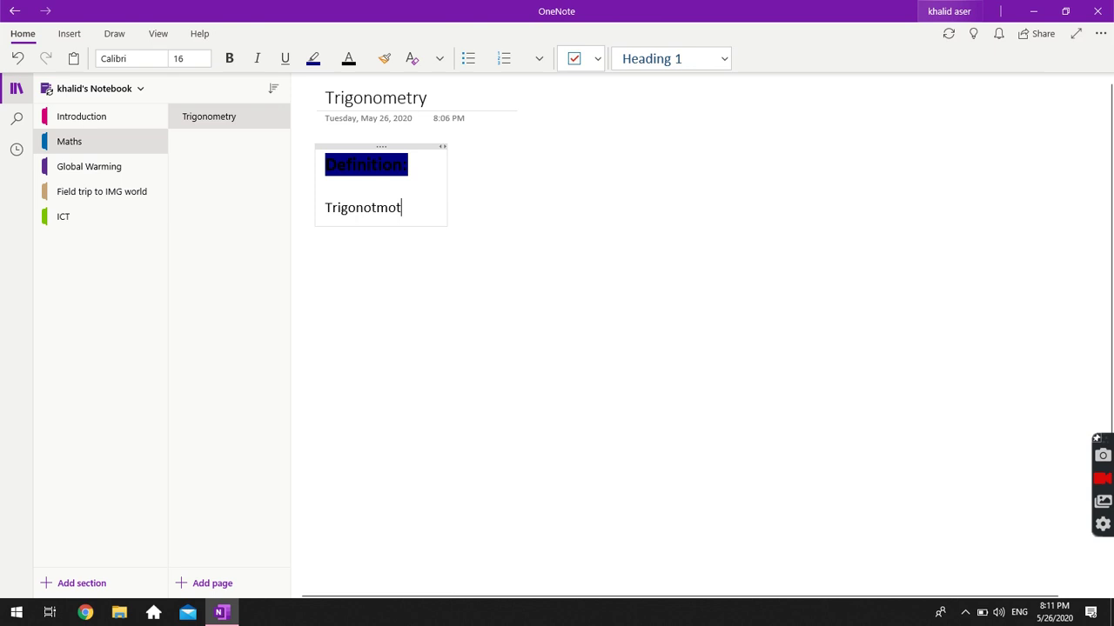
Fix the misspelling and complete the line 'Trigonometry is the science of ...etc'.
left_click(389, 207)
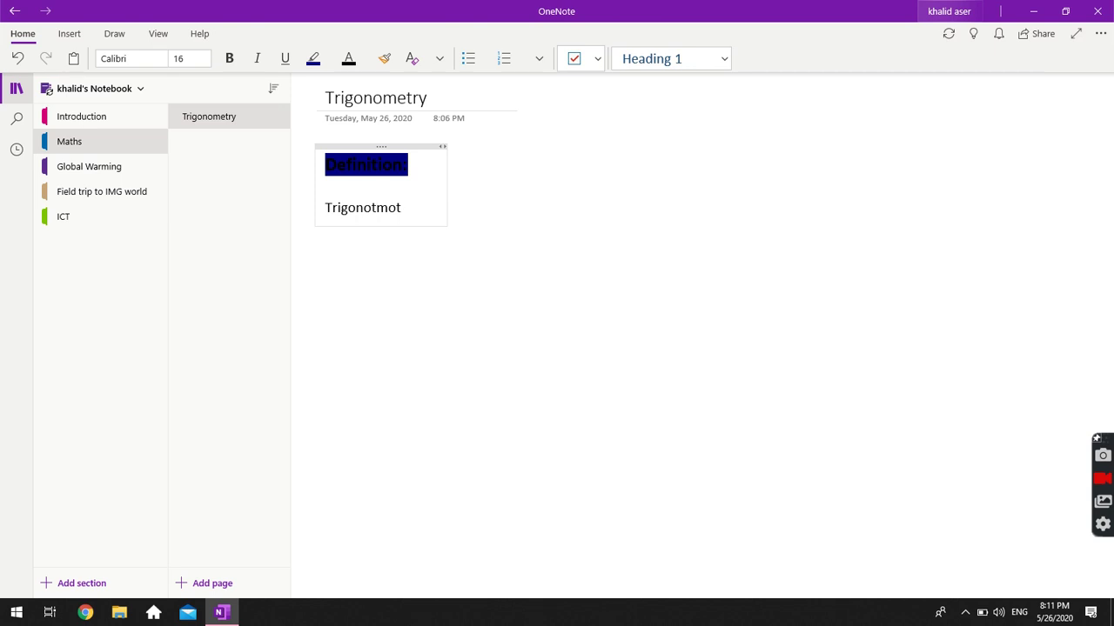
key("BackSpace")
key("BackSpace")
type("o")
left_click(393, 207)
key("BackSpace")
type("etry is t")
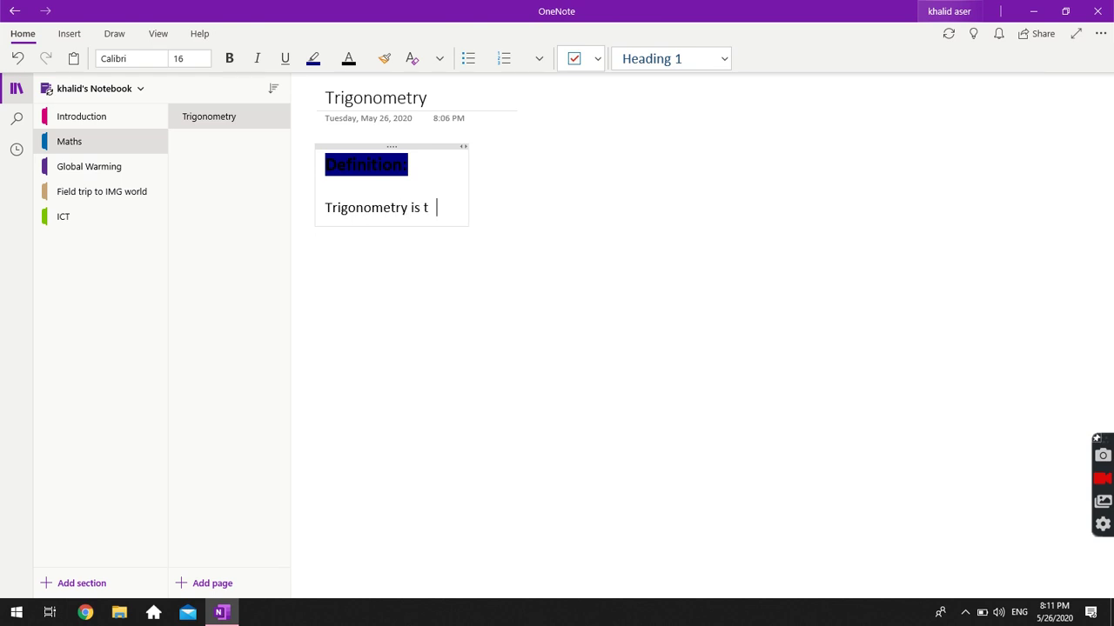
type("he science of ")
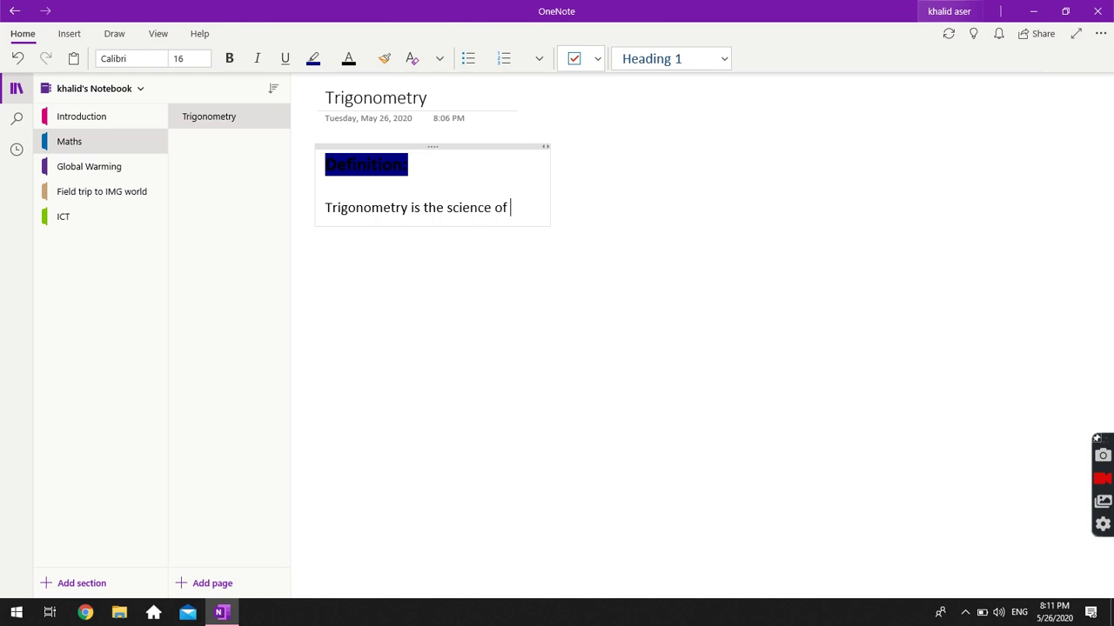
type("...etc")
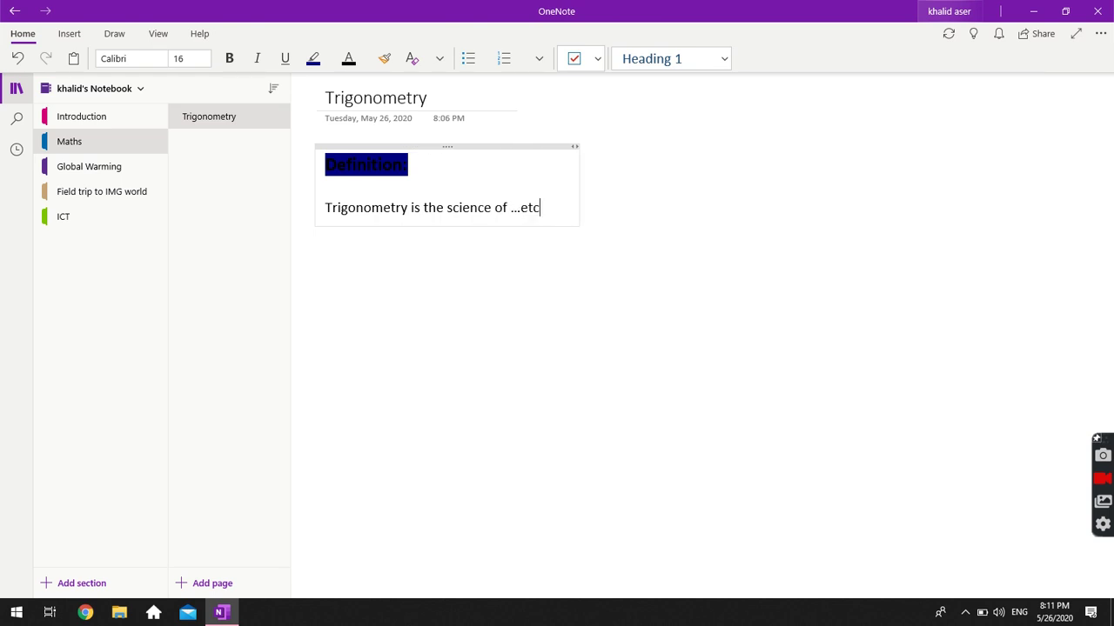
key("Return")
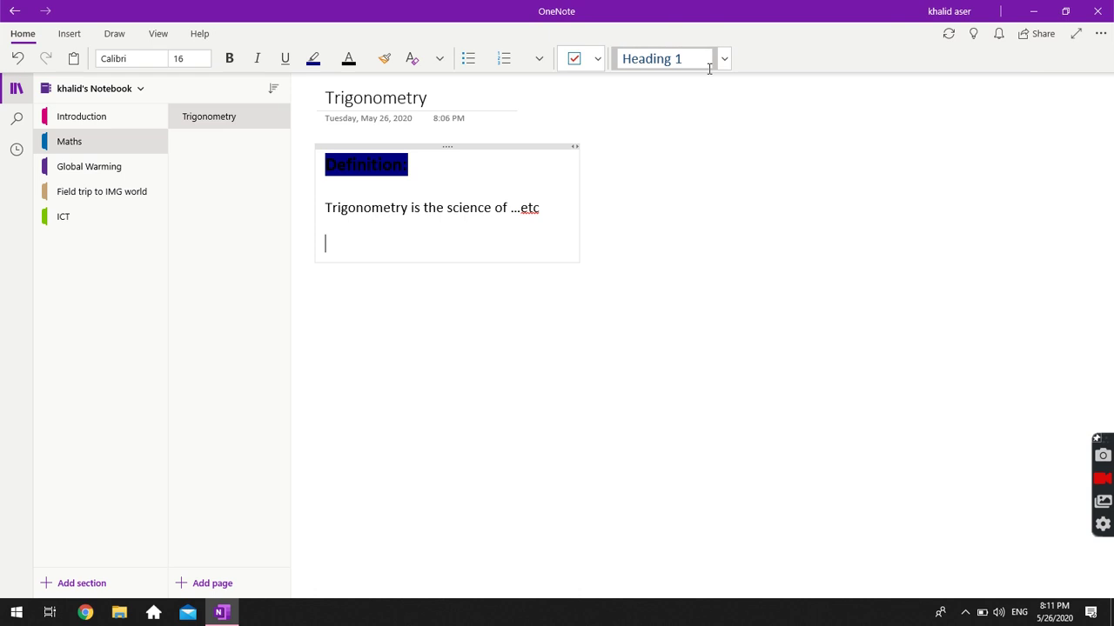
left_click(67, 38)
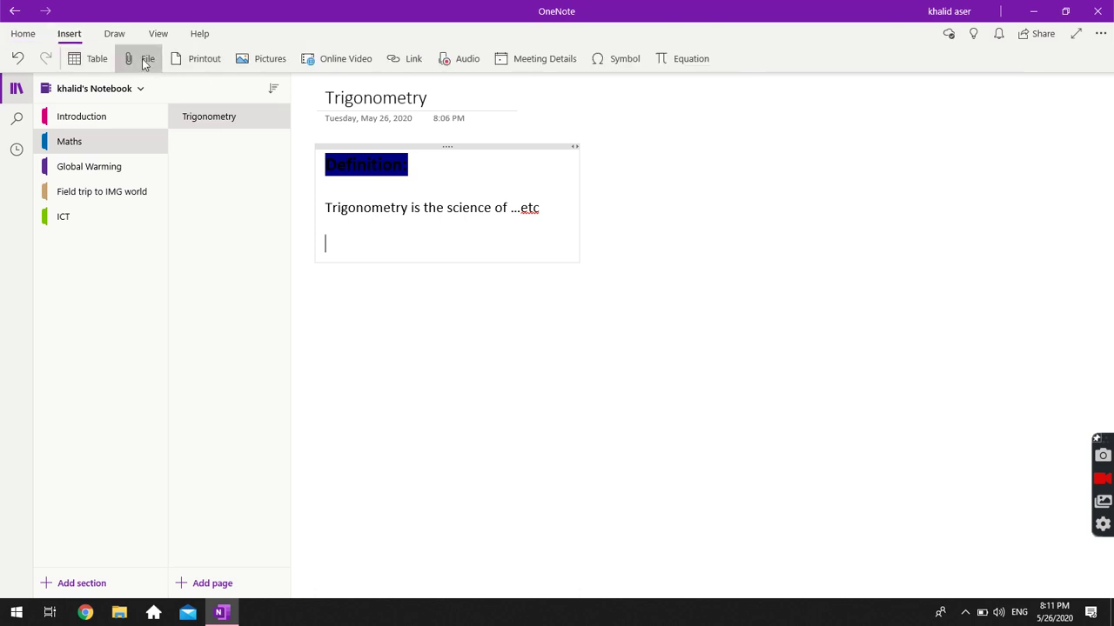
Choose Pictures > From File on the Insert tab to browse the Pictures folder.
left_click(272, 58)
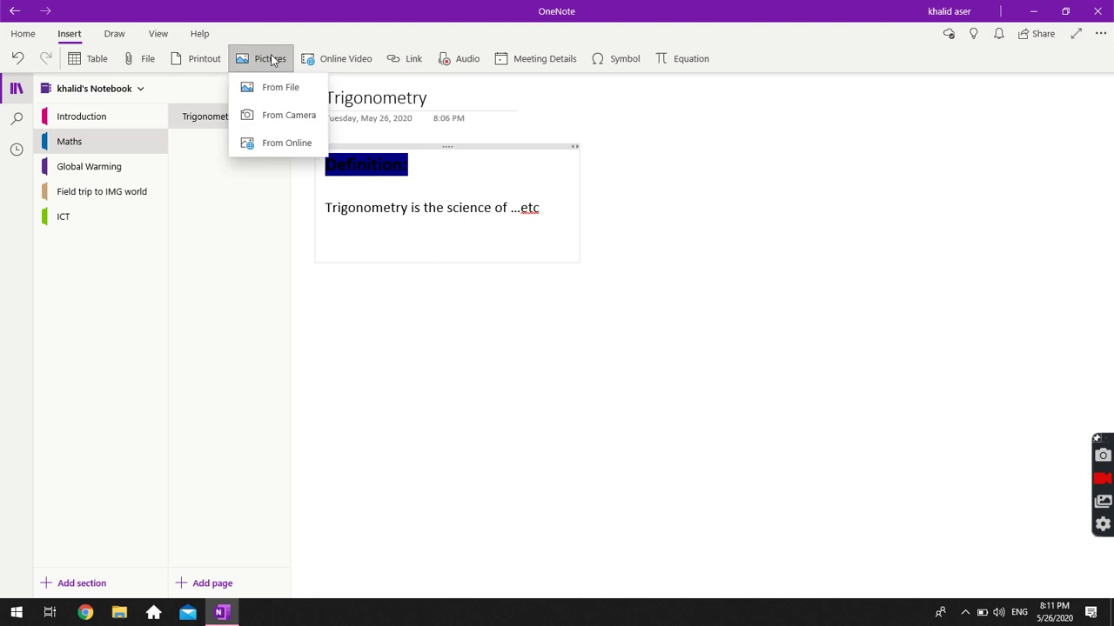
left_click(291, 147)
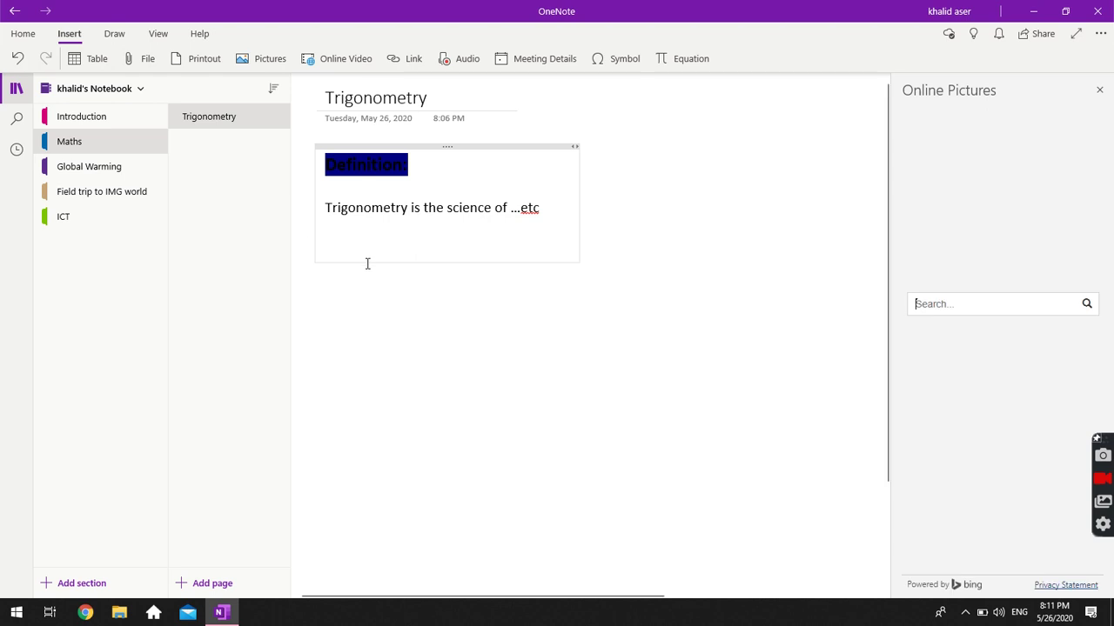
left_click(269, 58)
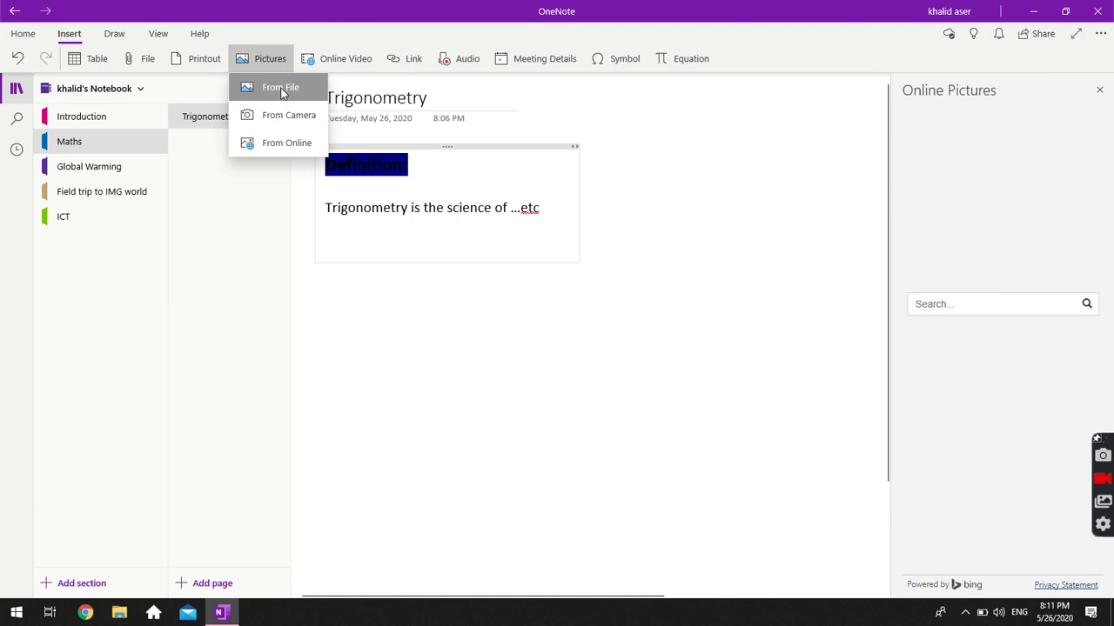
left_click(280, 88)
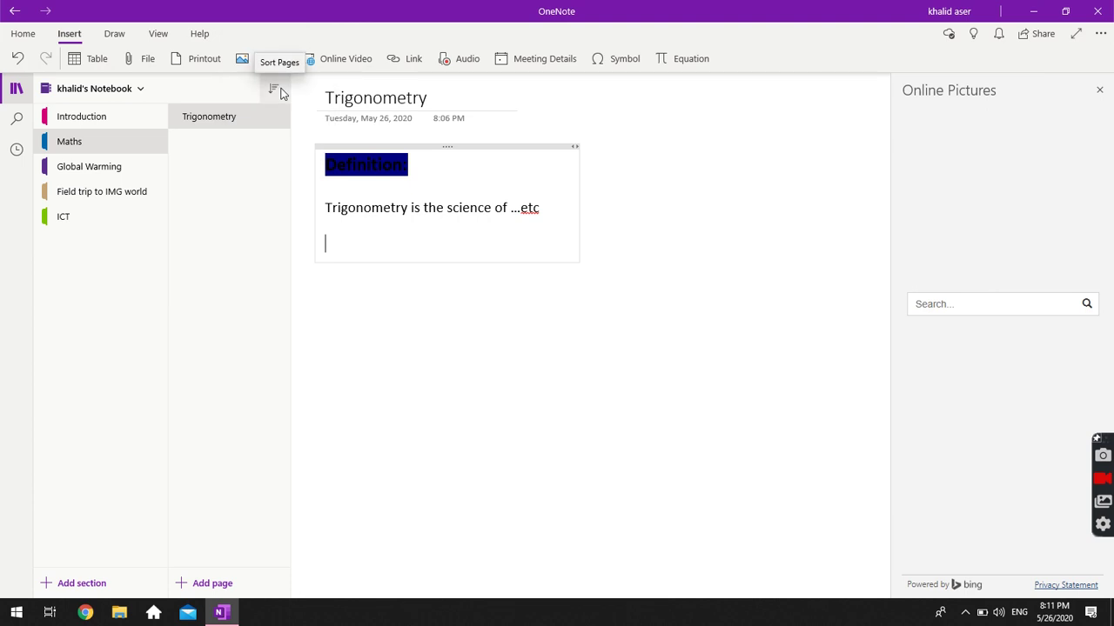
left_click(246, 65)
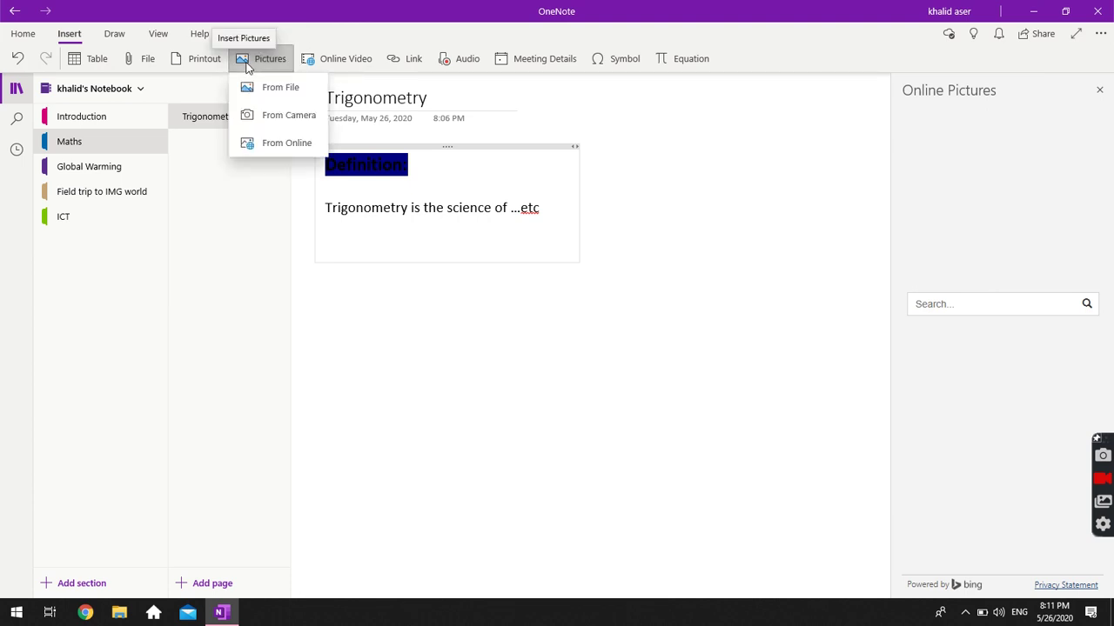
left_click(272, 88)
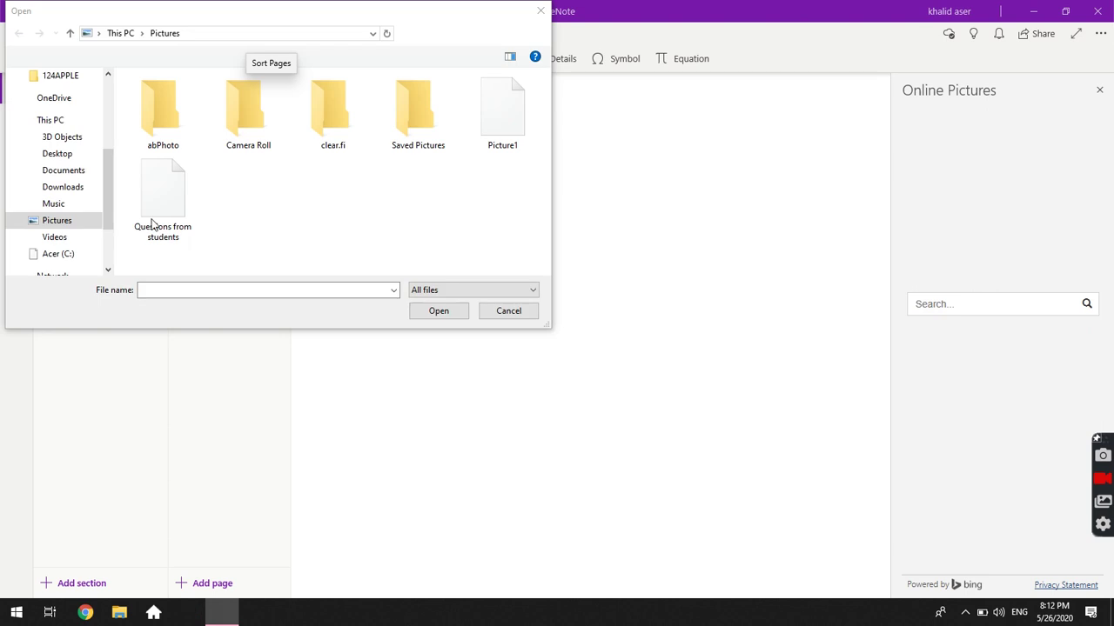
Insert Picture1 and drag it out of the note container to sit below the definition line.
double_click(505, 128)
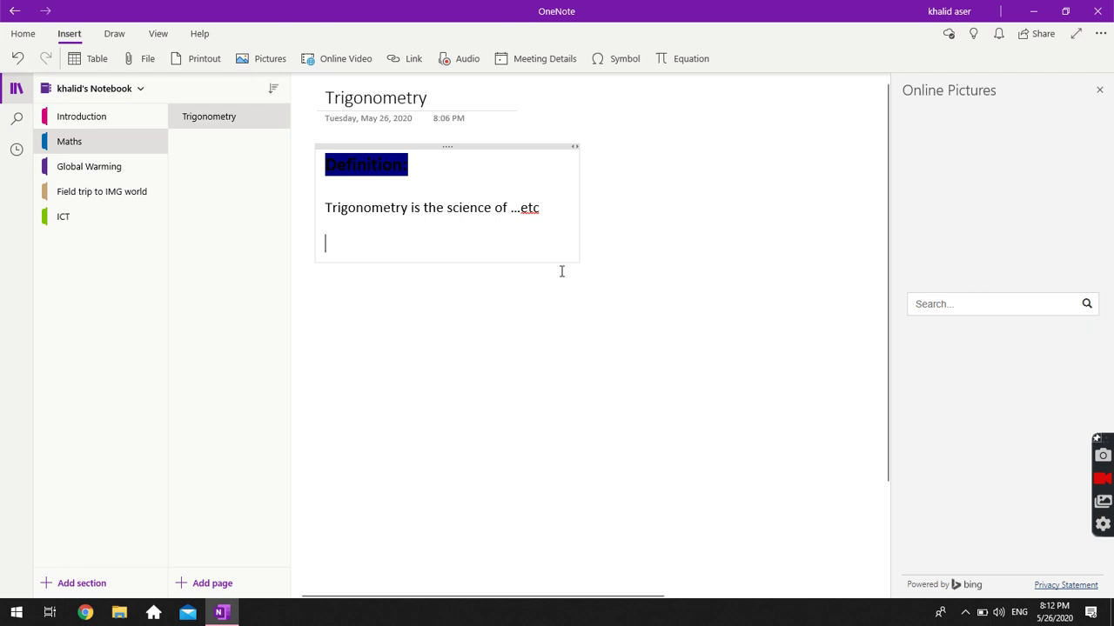
scroll(478, 299, "down", 2)
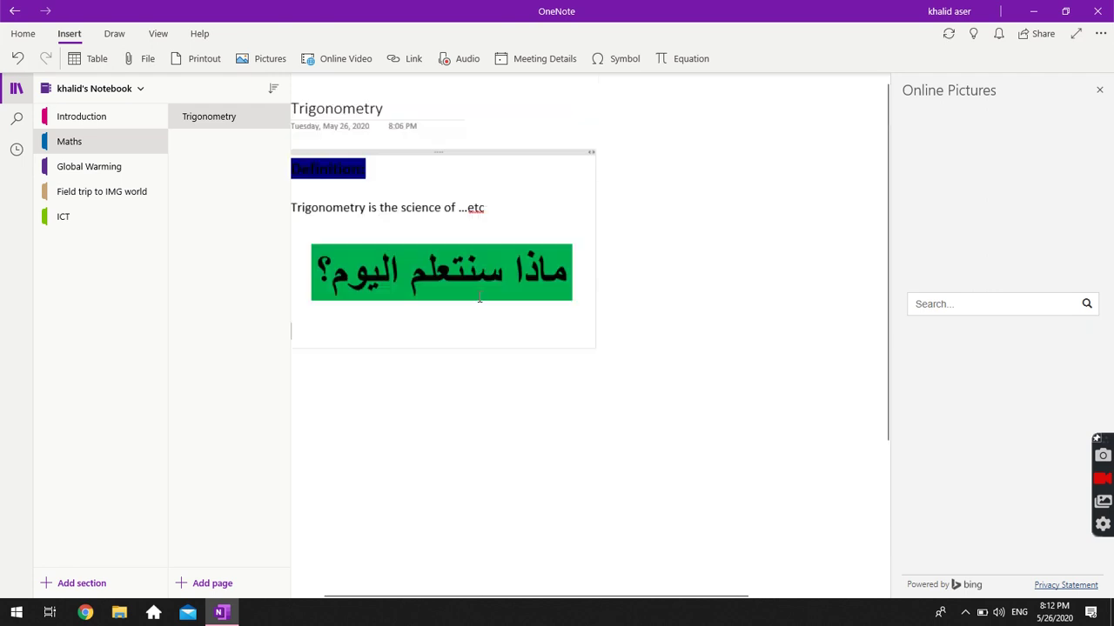
left_click(394, 258)
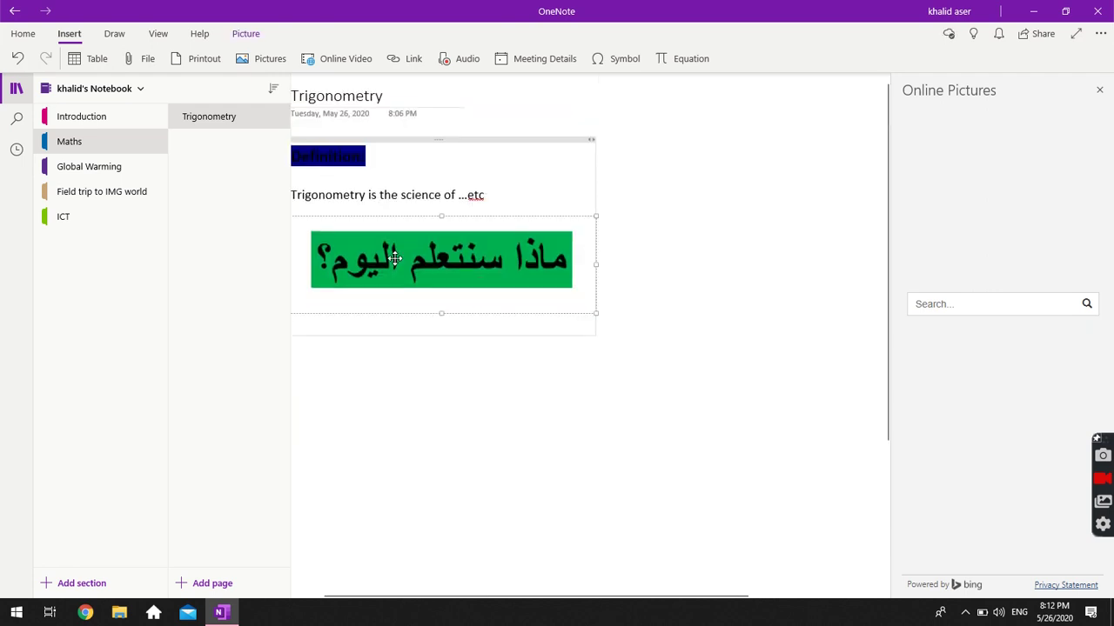
left_click_drag(394, 259, 569, 287)
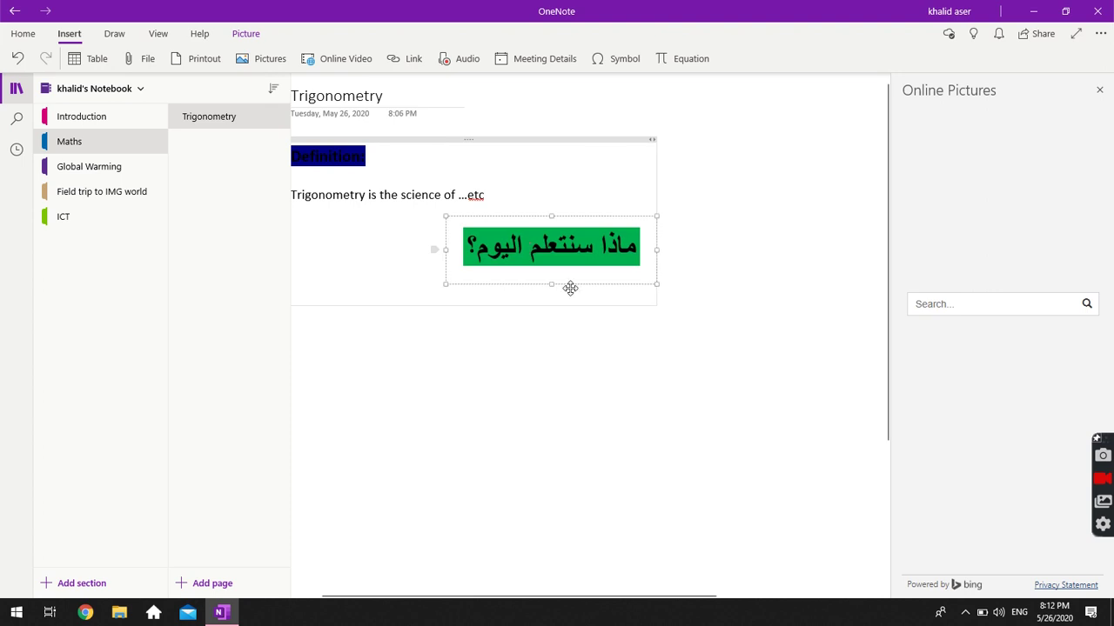
left_click(528, 248)
left_click_drag(514, 248, 639, 240)
left_click(527, 403)
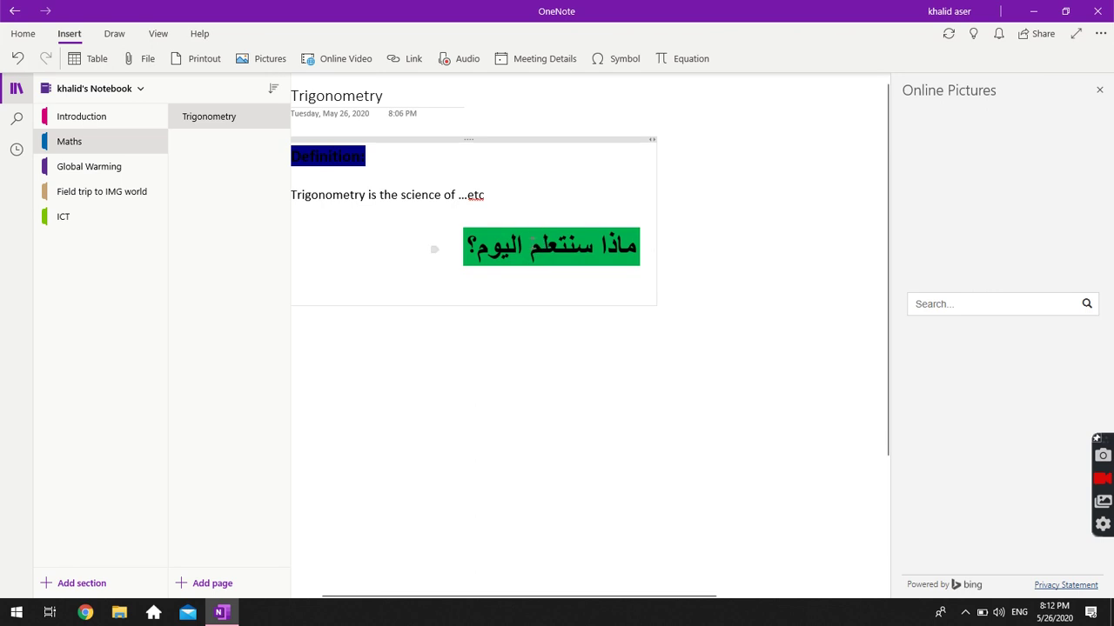
left_click(513, 240)
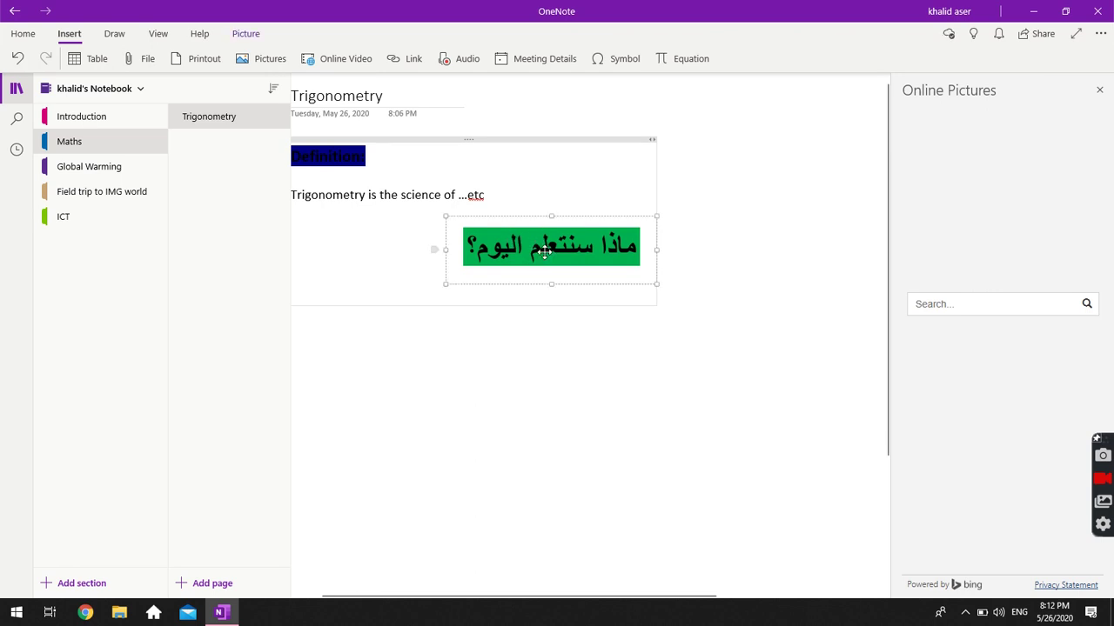
left_click_drag(513, 238, 449, 275)
Delete the green Arabic picture, undo the deletion, and scroll to review the page.
key("Delete")
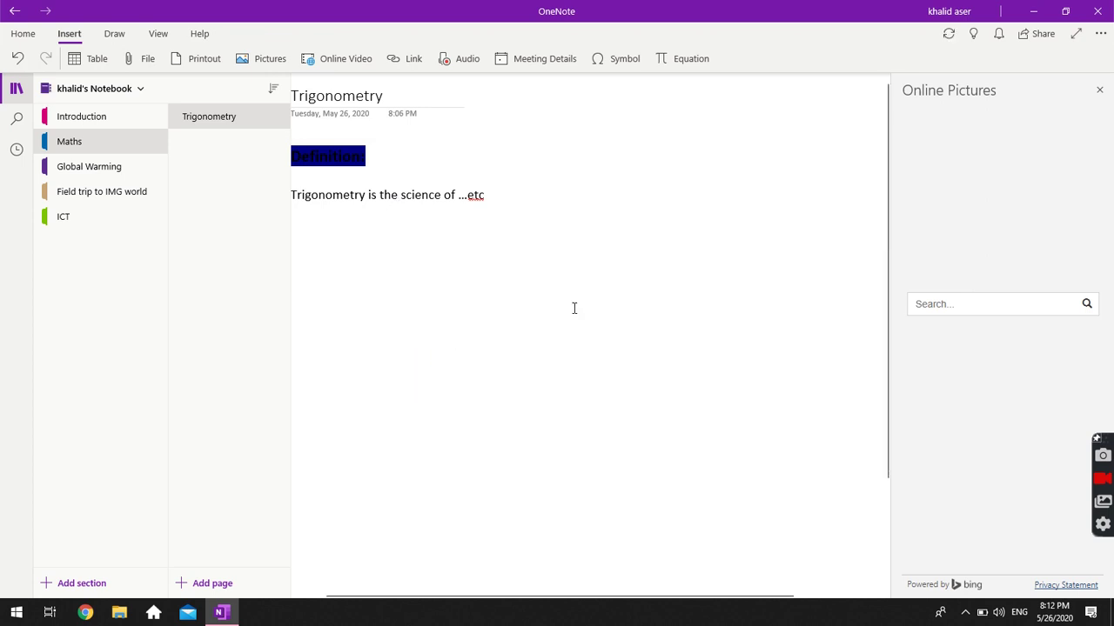
left_click(761, 299)
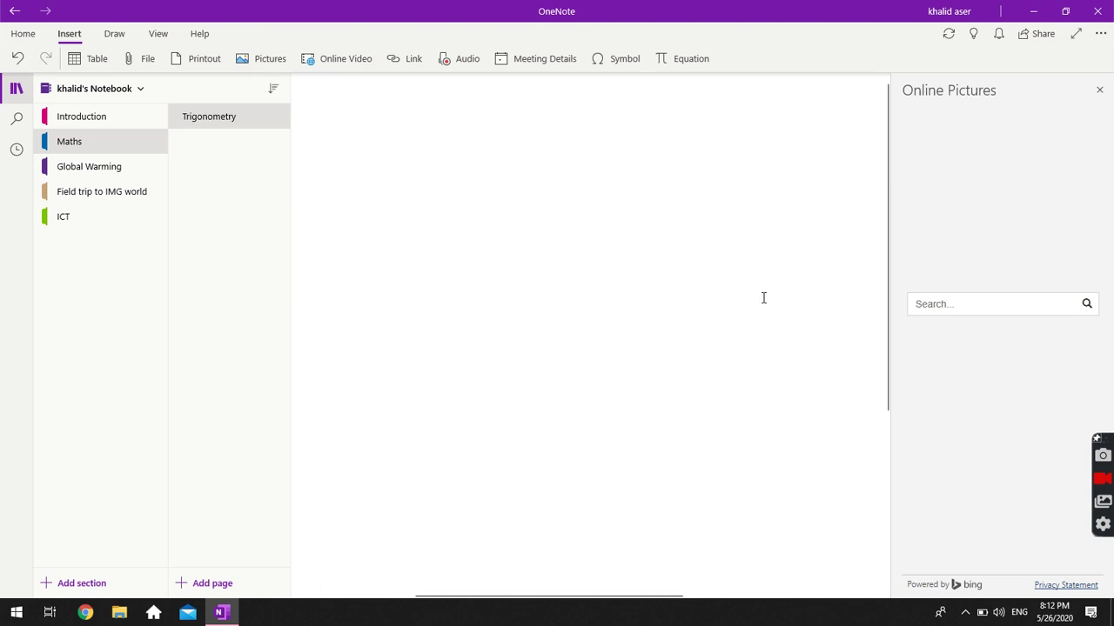
key("ctrl+z")
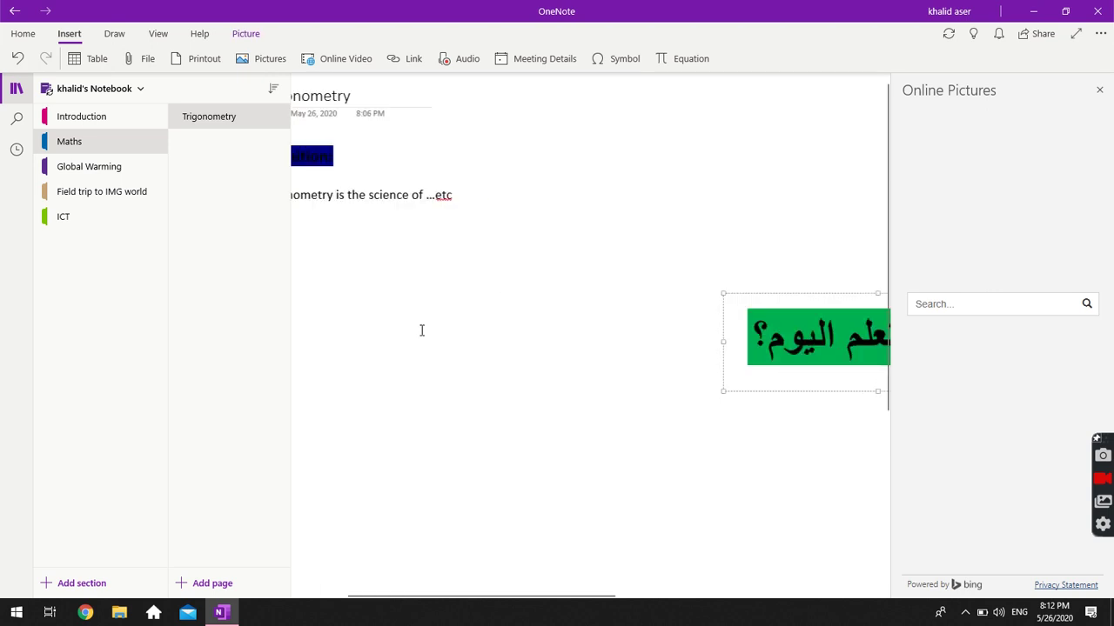
scroll(421, 330, "down", 6)
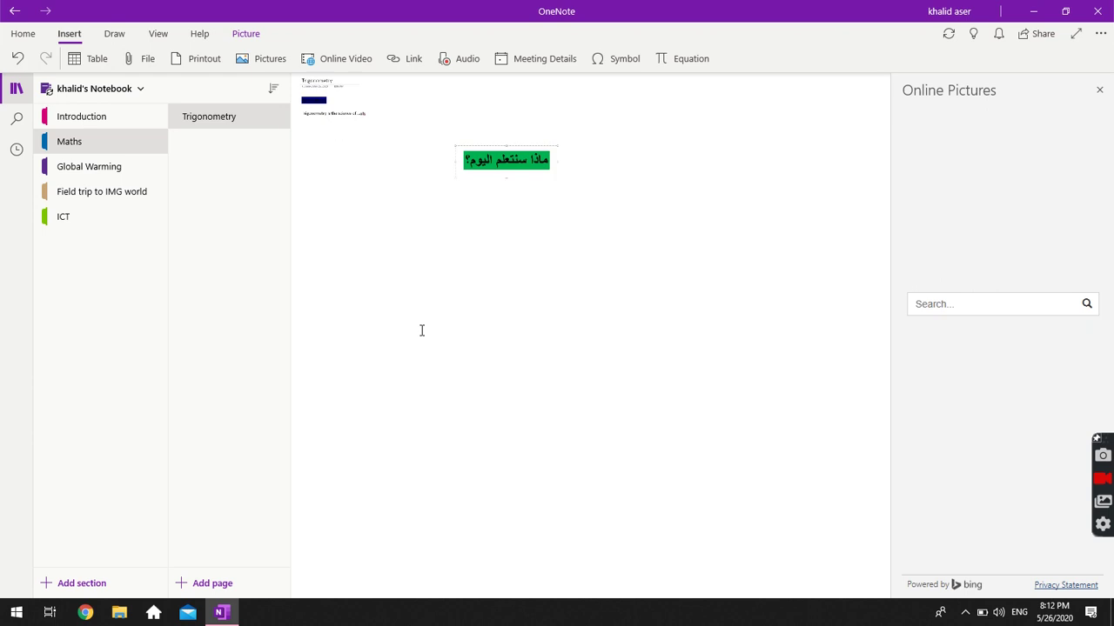
scroll(421, 330, "down", 1)
left_click(566, 181)
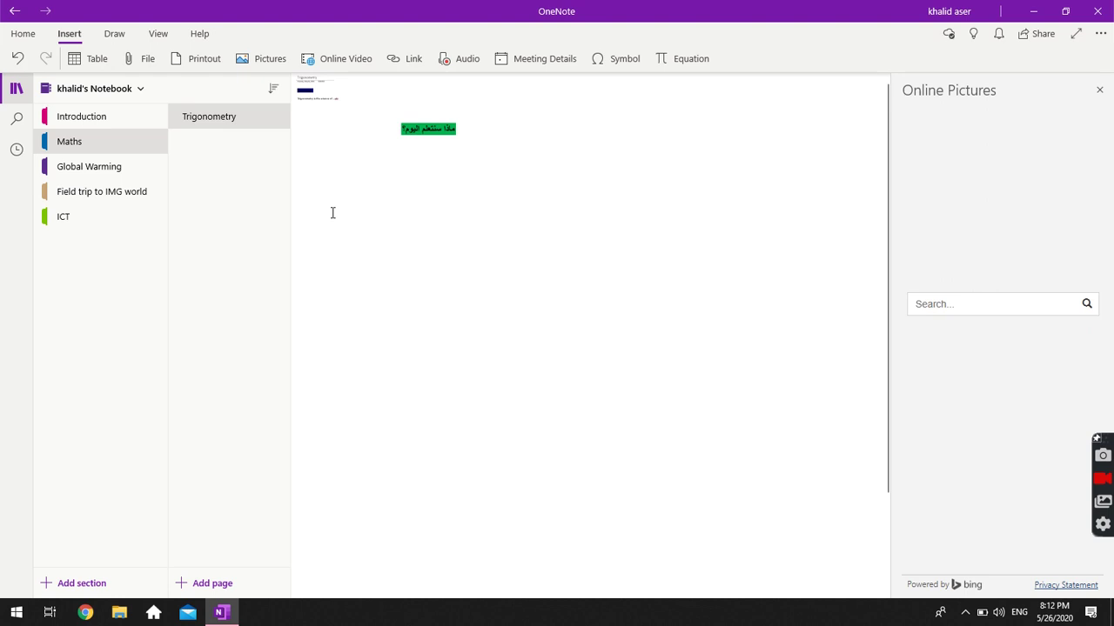
scroll(332, 212, "up", 2)
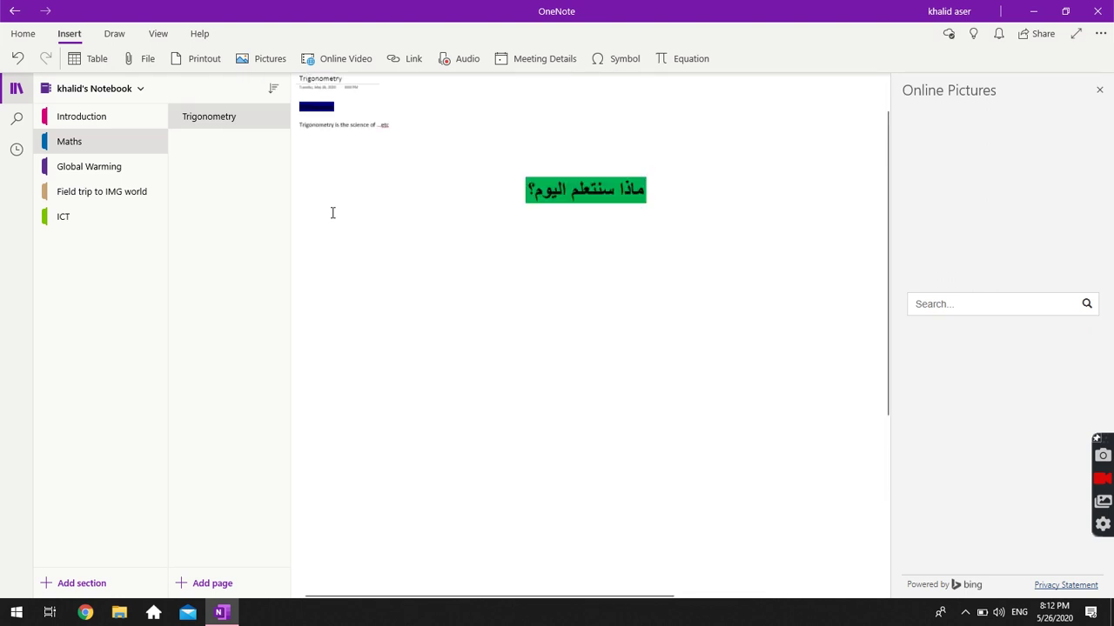
scroll(332, 212, "up", 1)
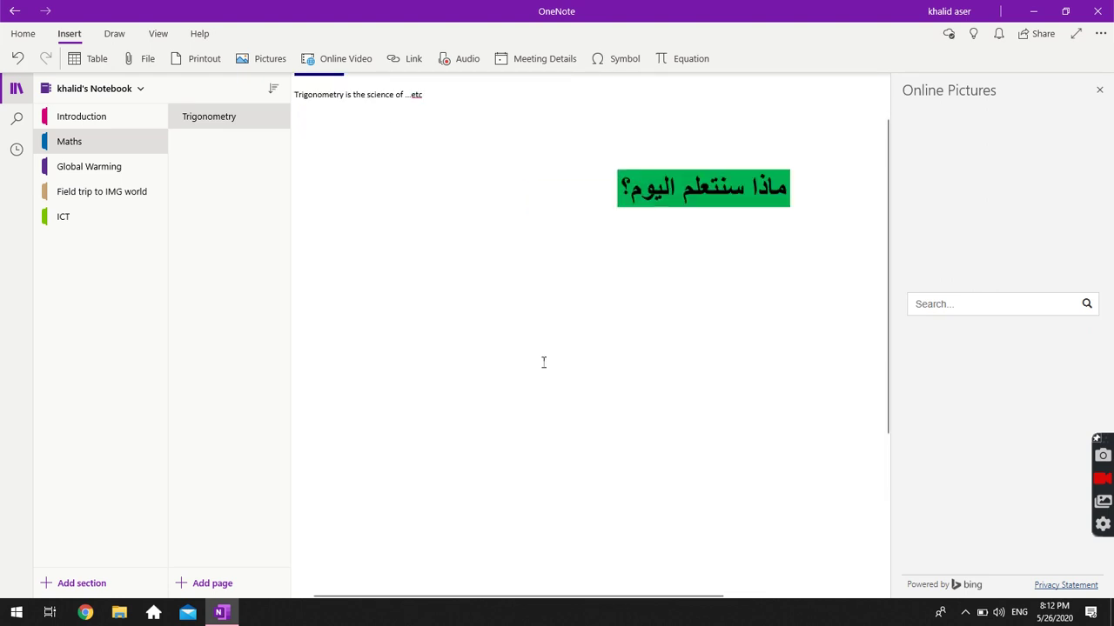
scroll(543, 362, "down", 4)
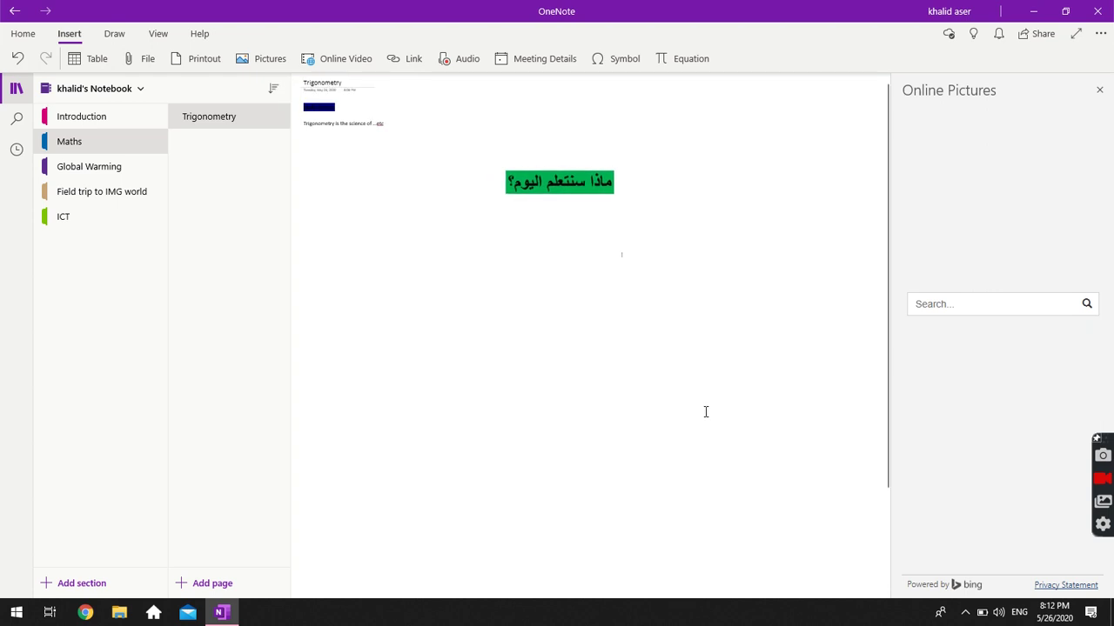
scroll(706, 412, "down", 3)
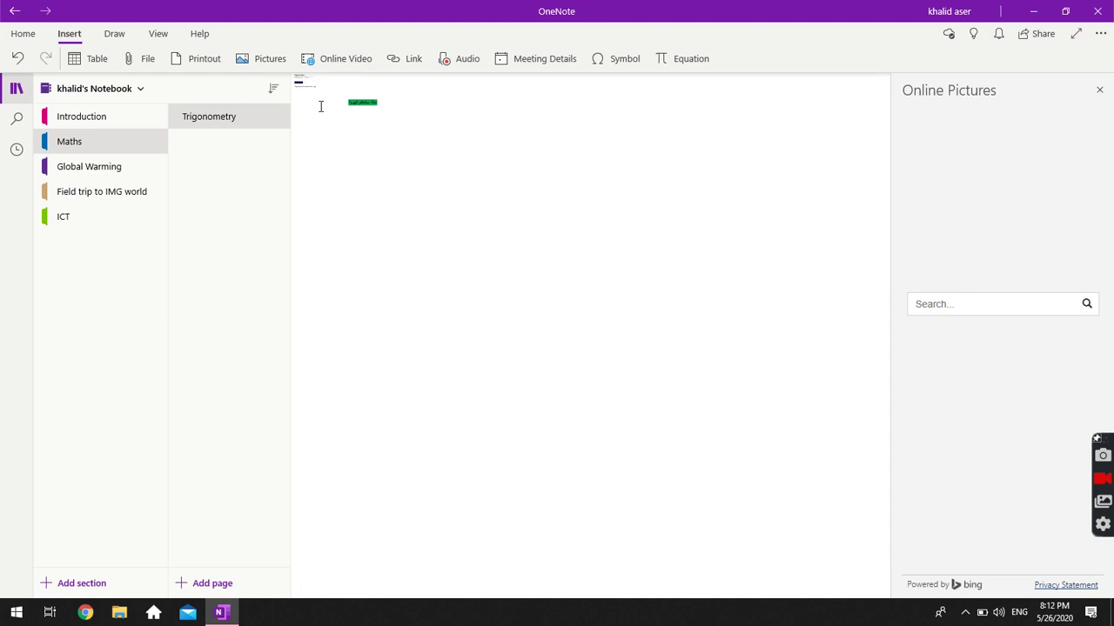
scroll(320, 106, "up", 7)
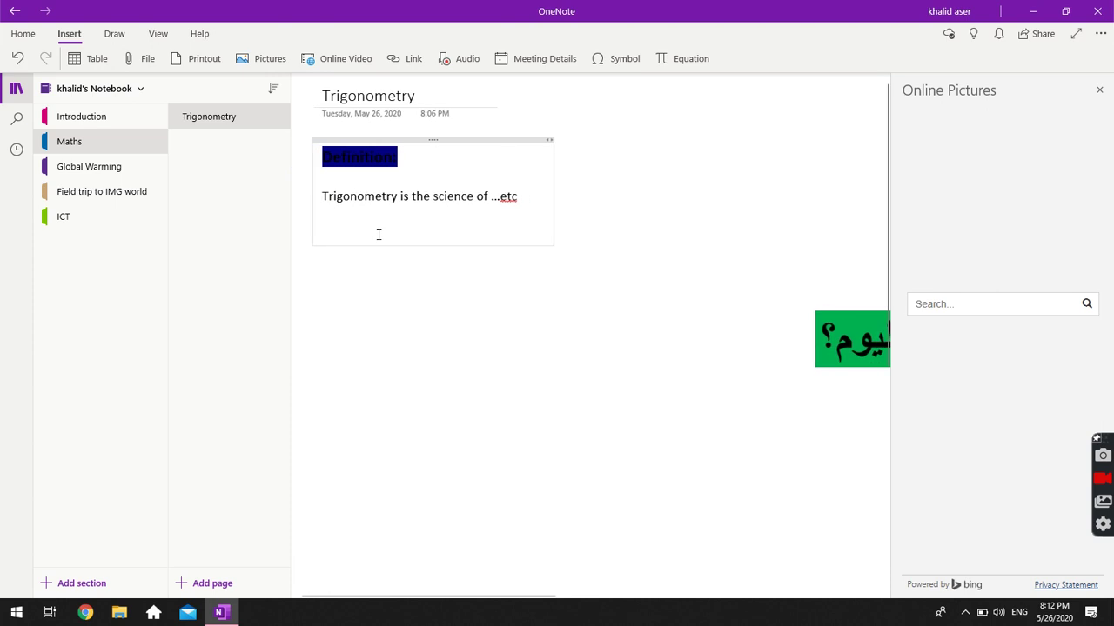
Select the green Arabic picture again and delete it for good.
left_click(799, 289)
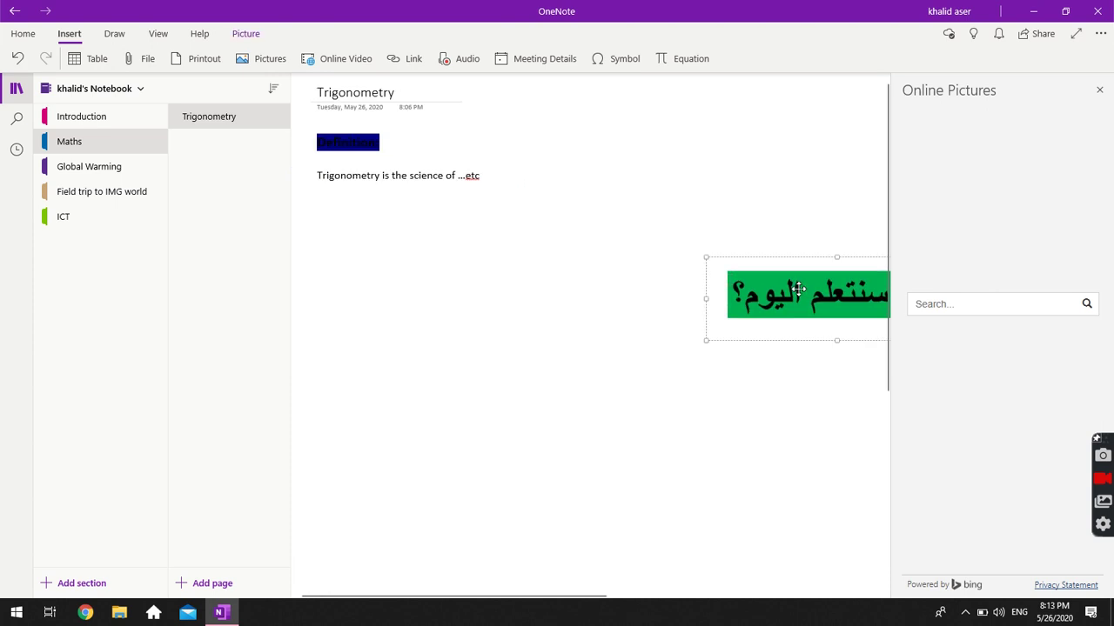
left_click_drag(799, 289, 520, 440)
key("Delete")
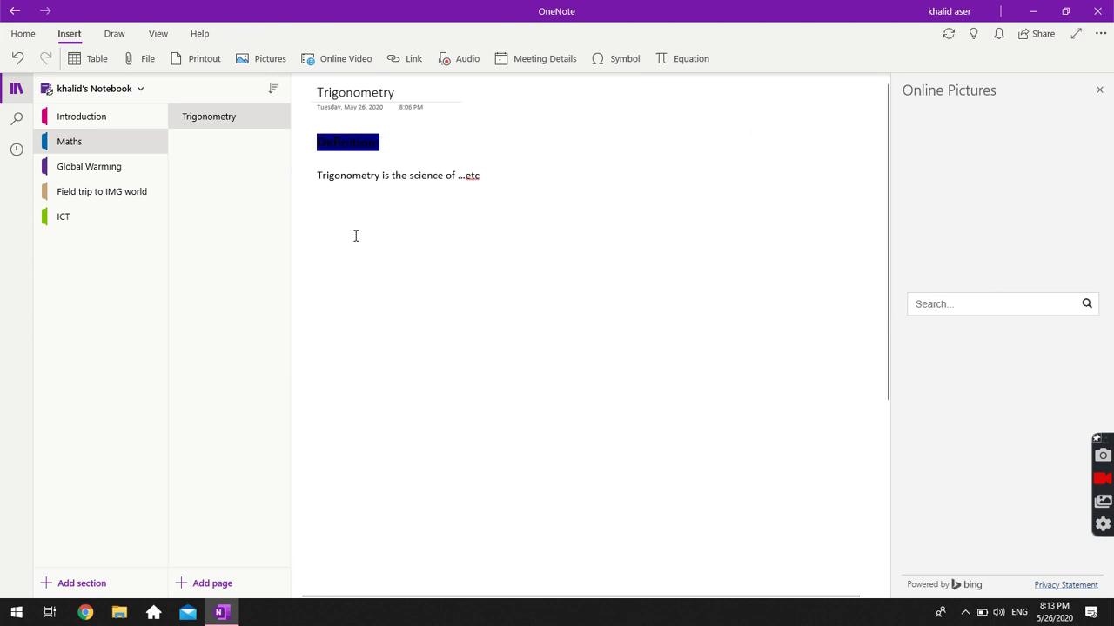
left_click(355, 236)
left_click(398, 99)
Start an Online Video insertion, then briefly bring up and hide Chrome from the taskbar.
left_click(352, 59)
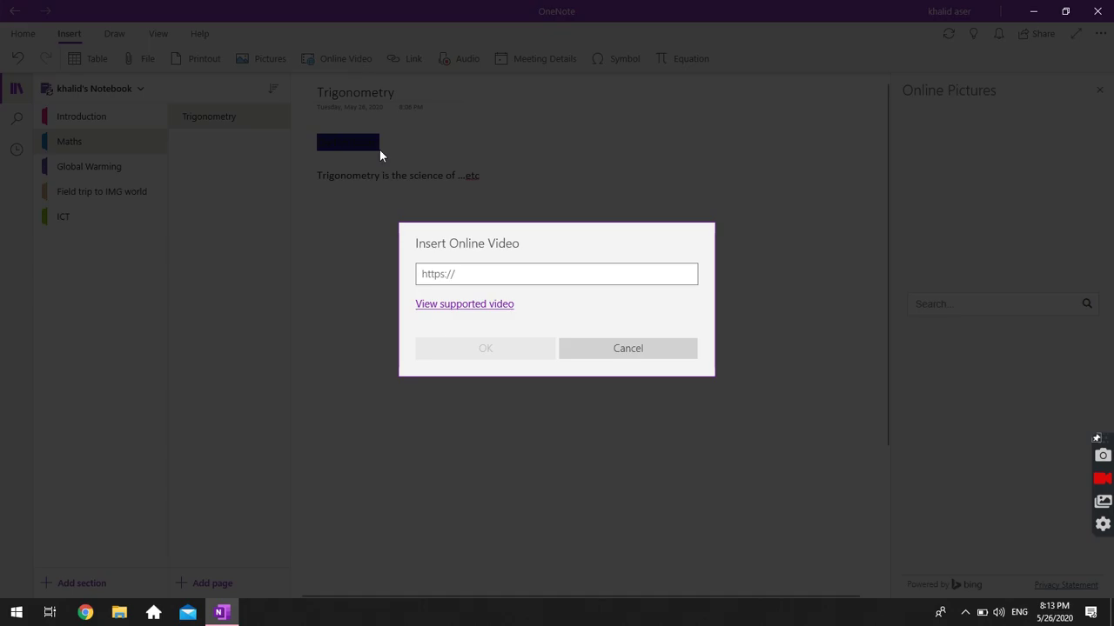
left_click(85, 612)
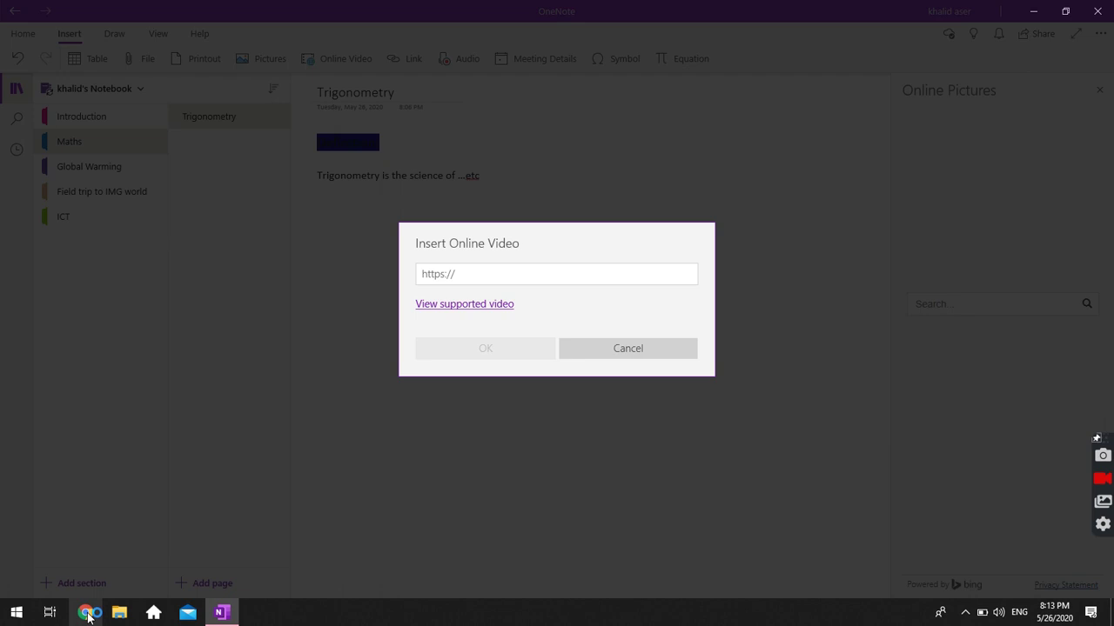
left_click(85, 613)
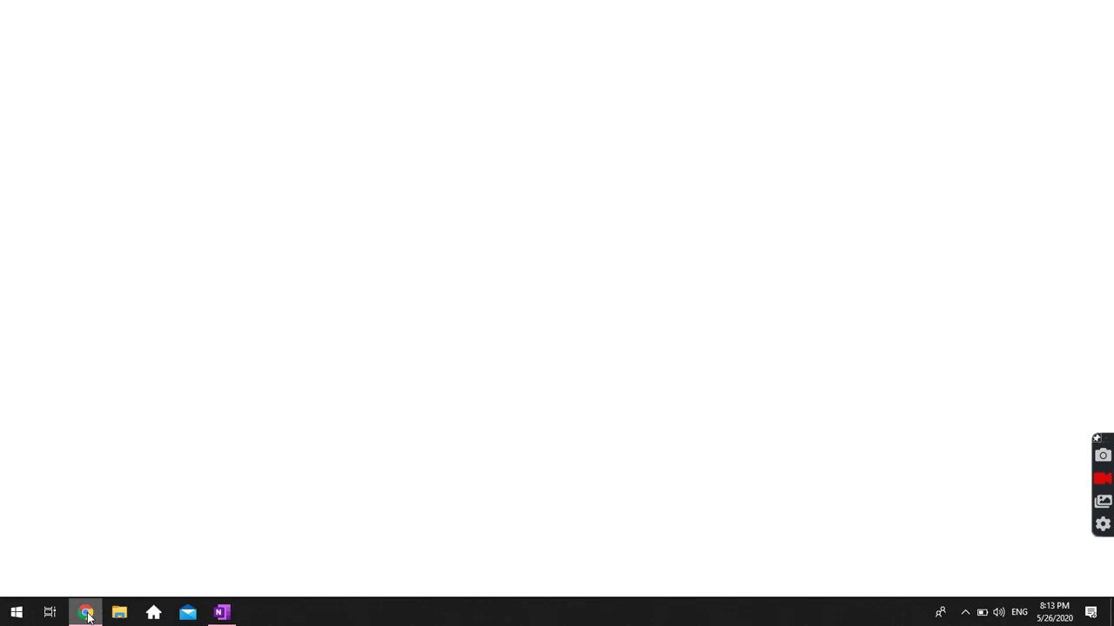
left_click(87, 614)
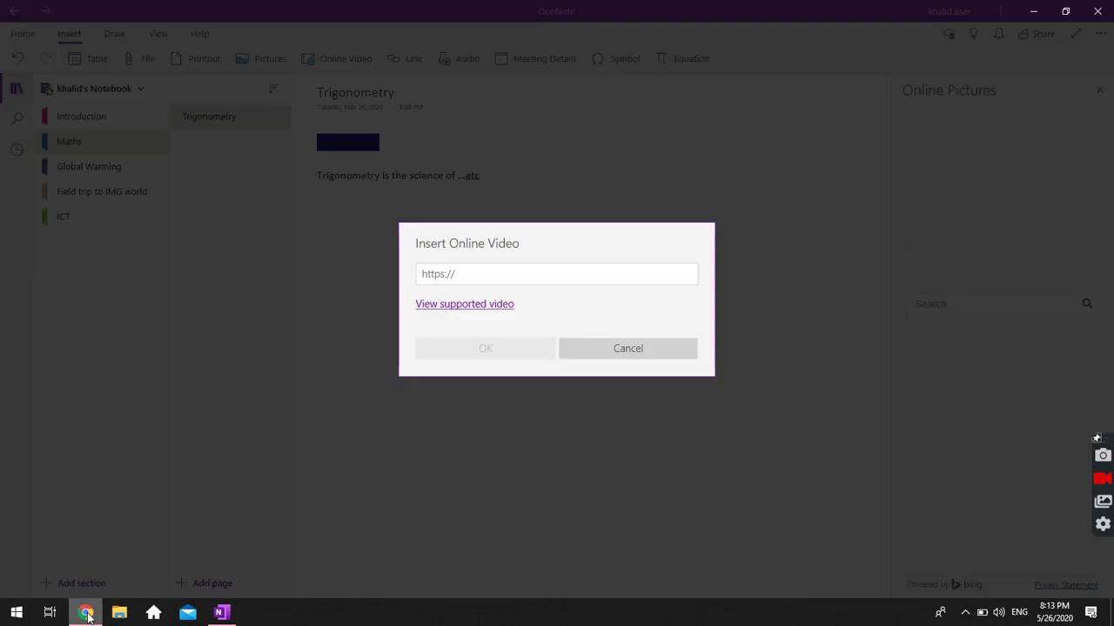
Go to youtube.com, then search Google for 'trigonometry yourube' in a new tab.
left_click(87, 614)
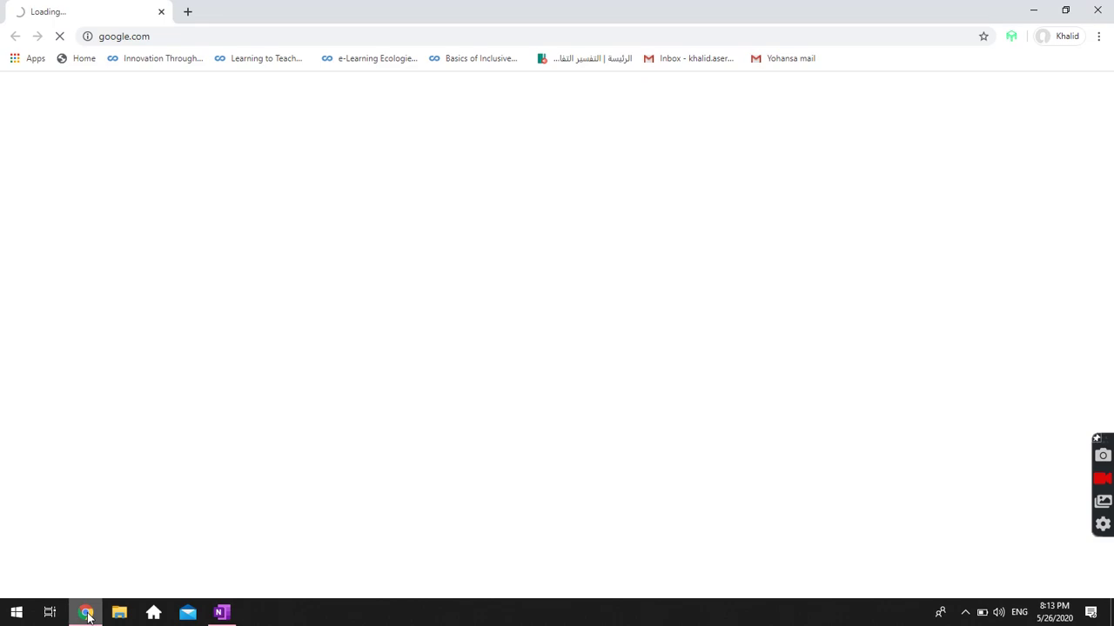
left_click(166, 37)
type("youtube.com")
key("Return")
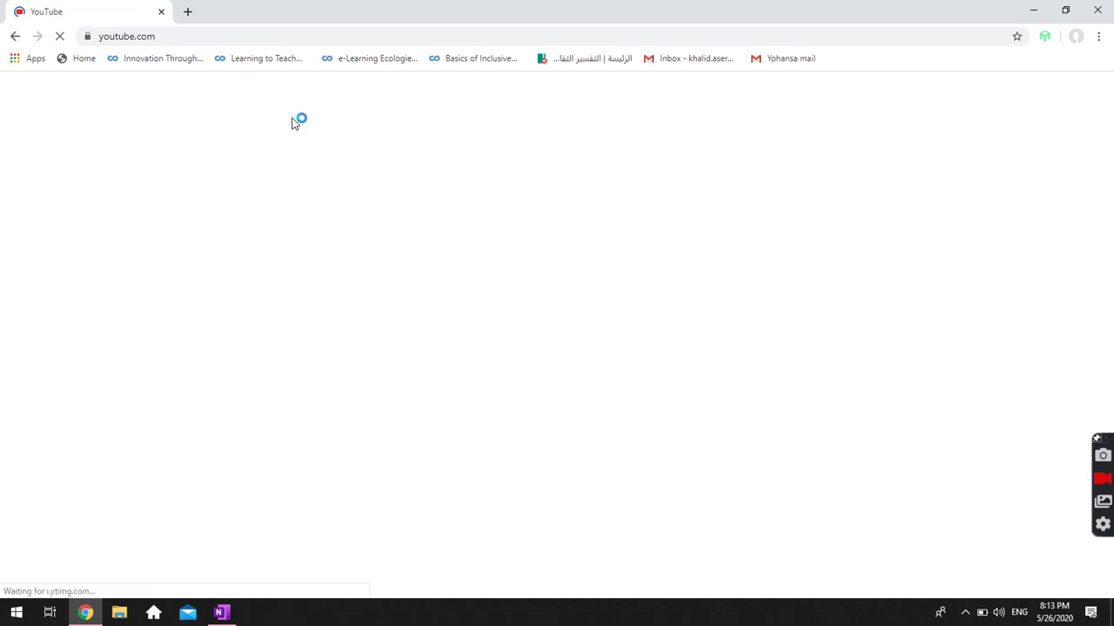
left_click(188, 13)
type("trig")
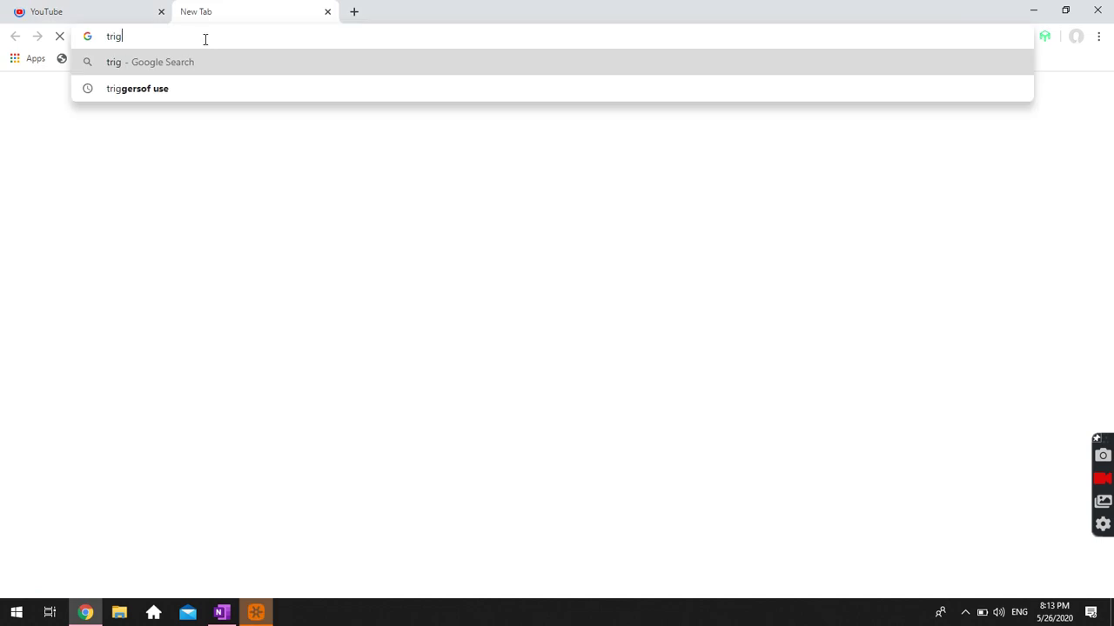
type("ono")
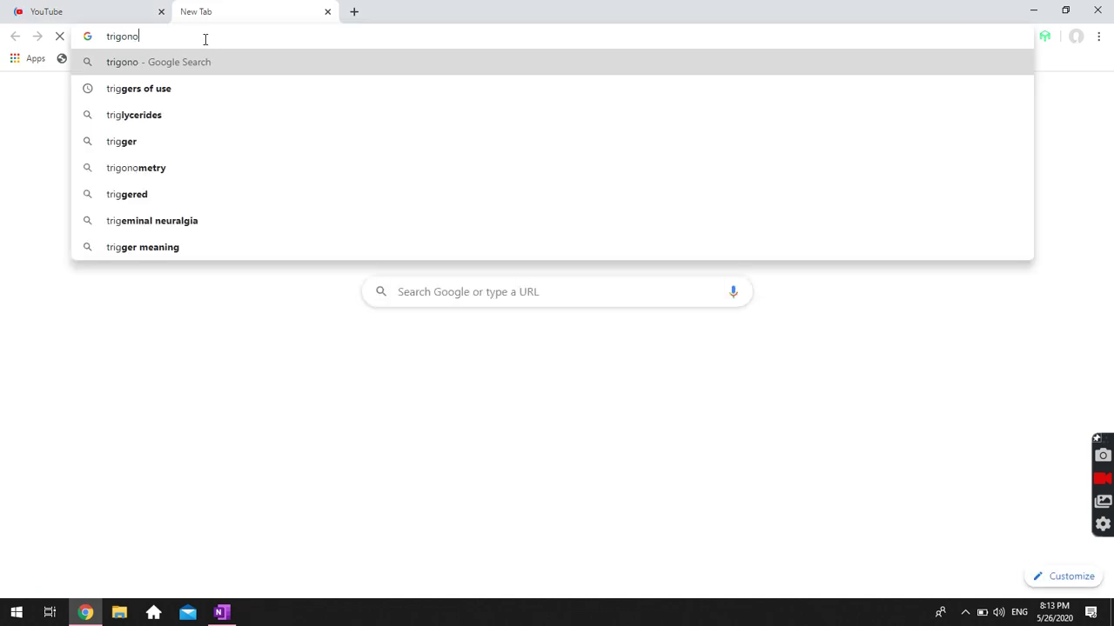
type("metry yourube")
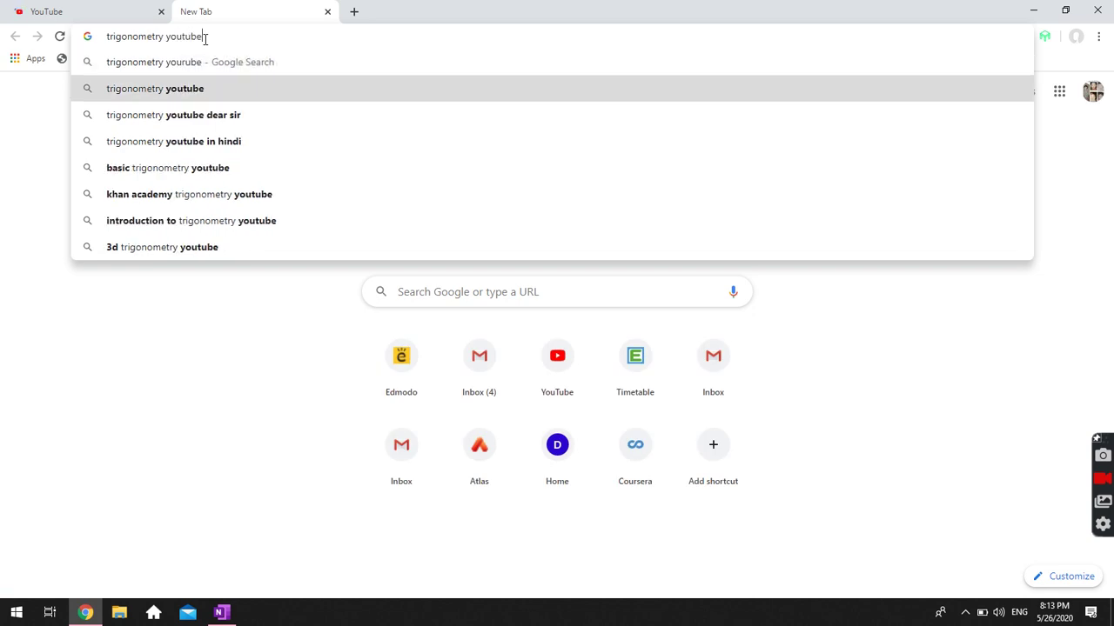
left_click(228, 95)
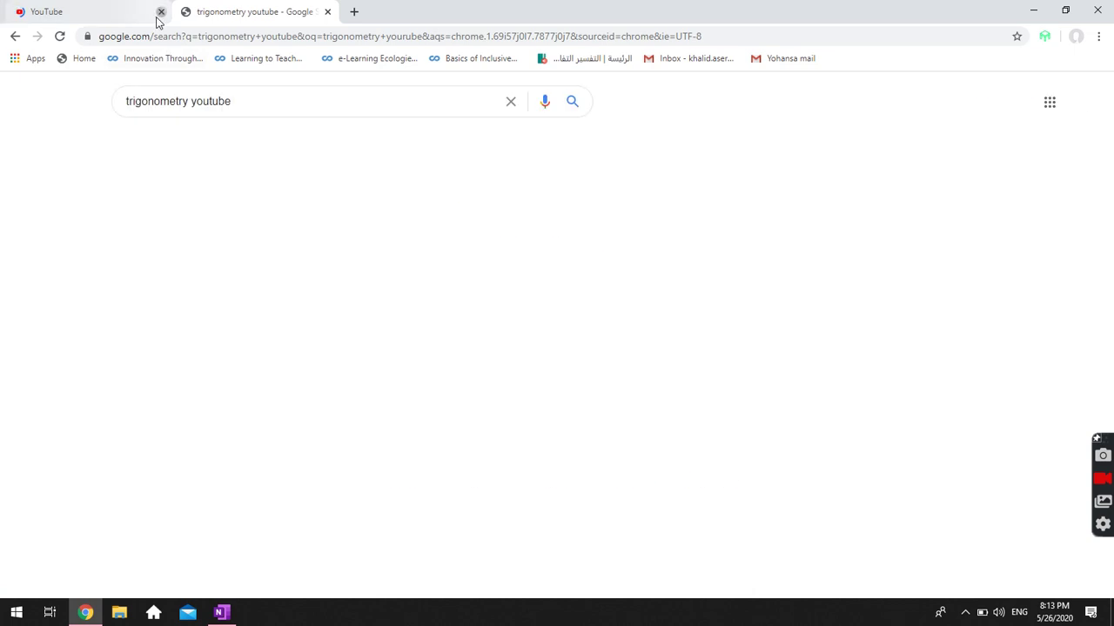
Open the Basic Trigonometry video result and copy its web address.
left_click(160, 12)
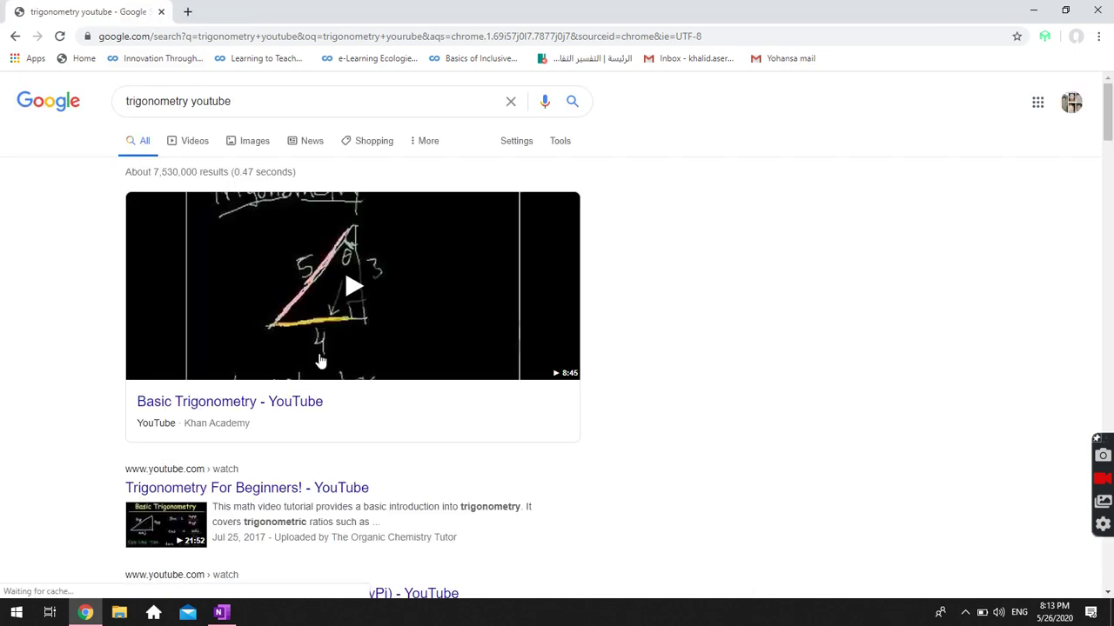
left_click(261, 402)
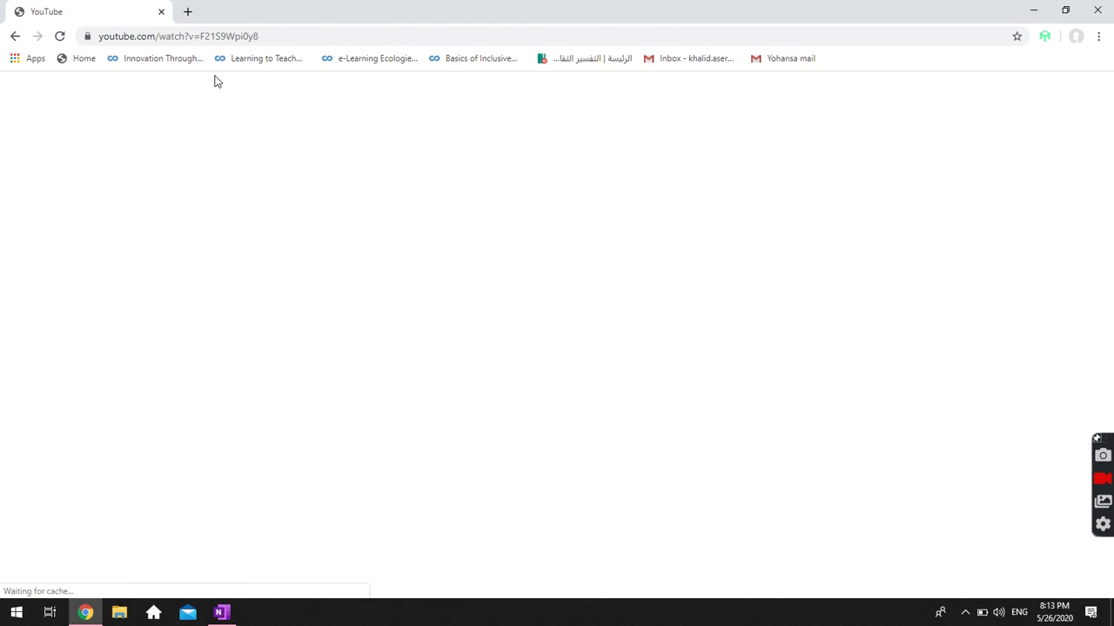
left_click(232, 39)
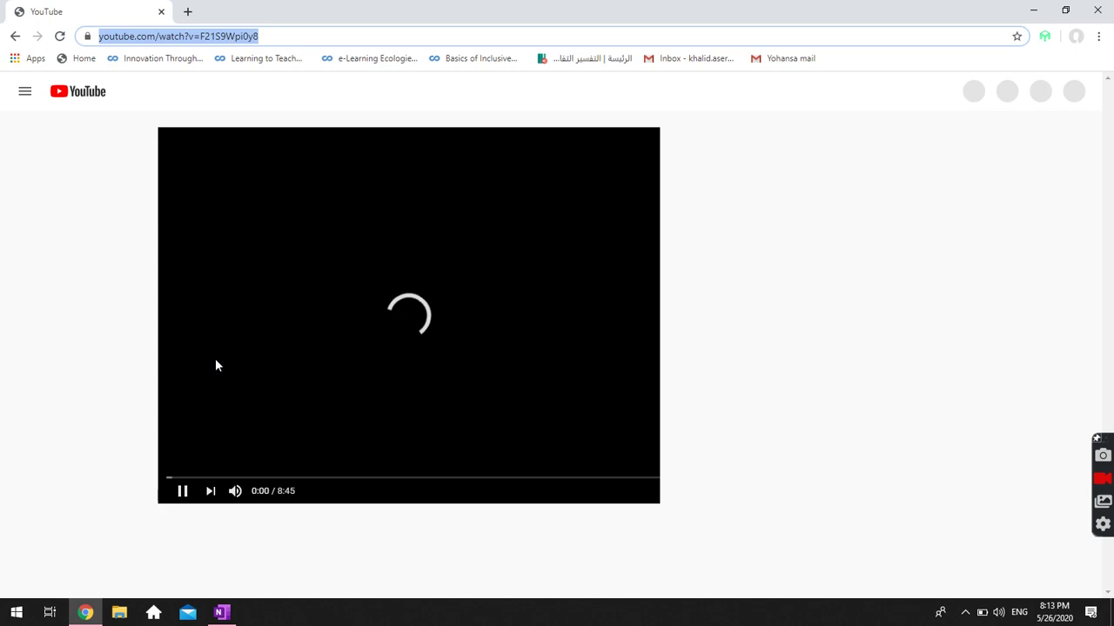
left_click(175, 494)
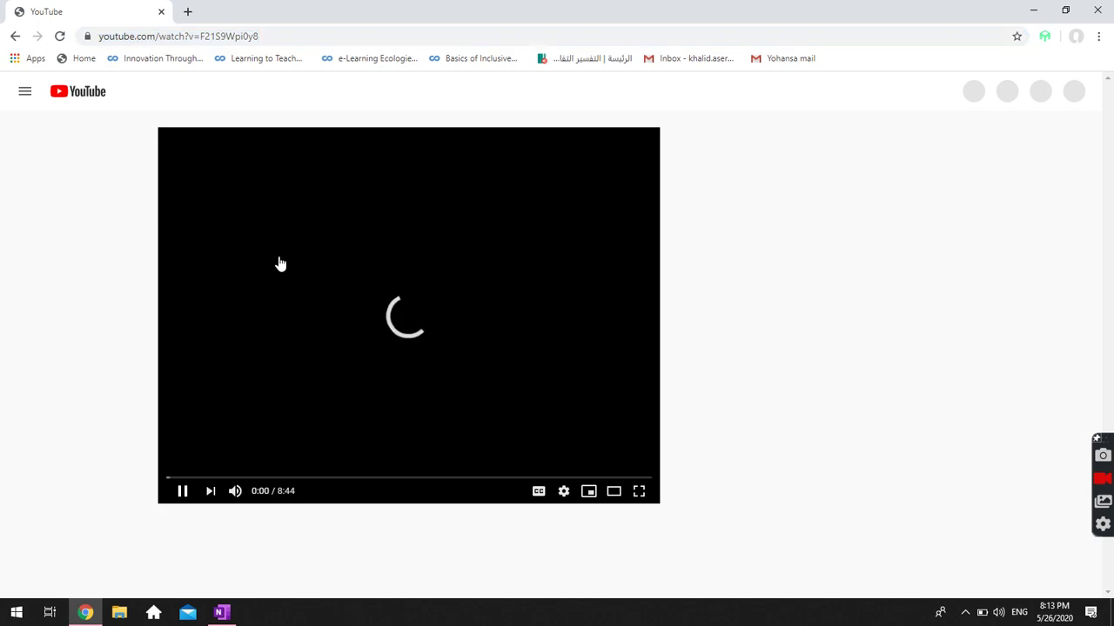
left_click(197, 39)
key("ctrl+c")
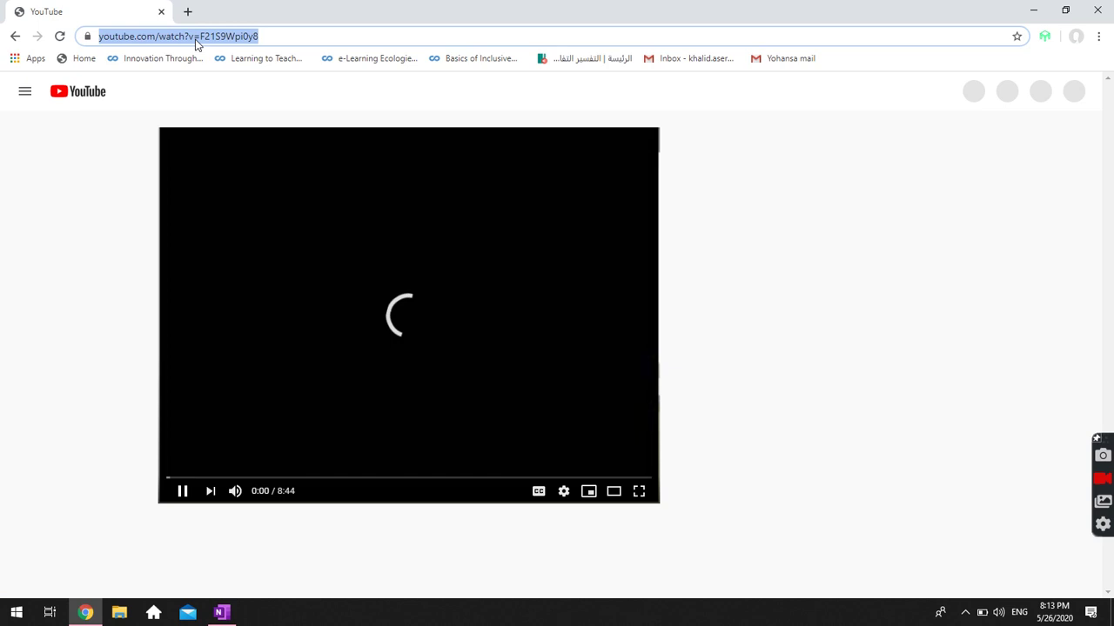
key("Return")
key("alt+Tab")
Paste the YouTube link into the Online Video dialog, confirm, and move the video below the definition.
left_click(522, 274)
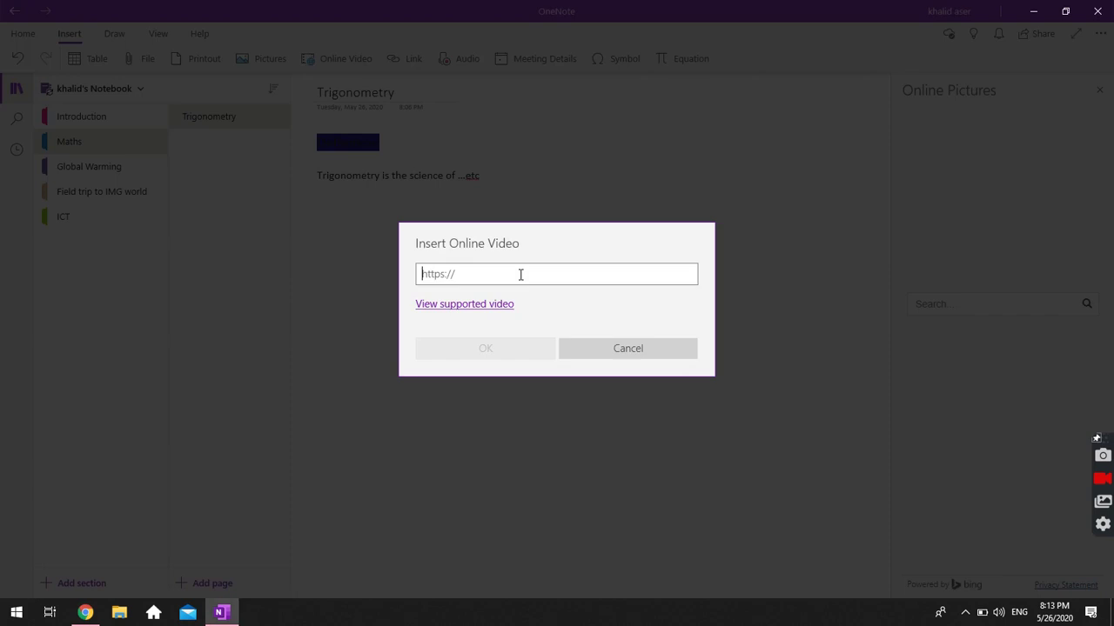
key("ctrl+v")
left_click(506, 352)
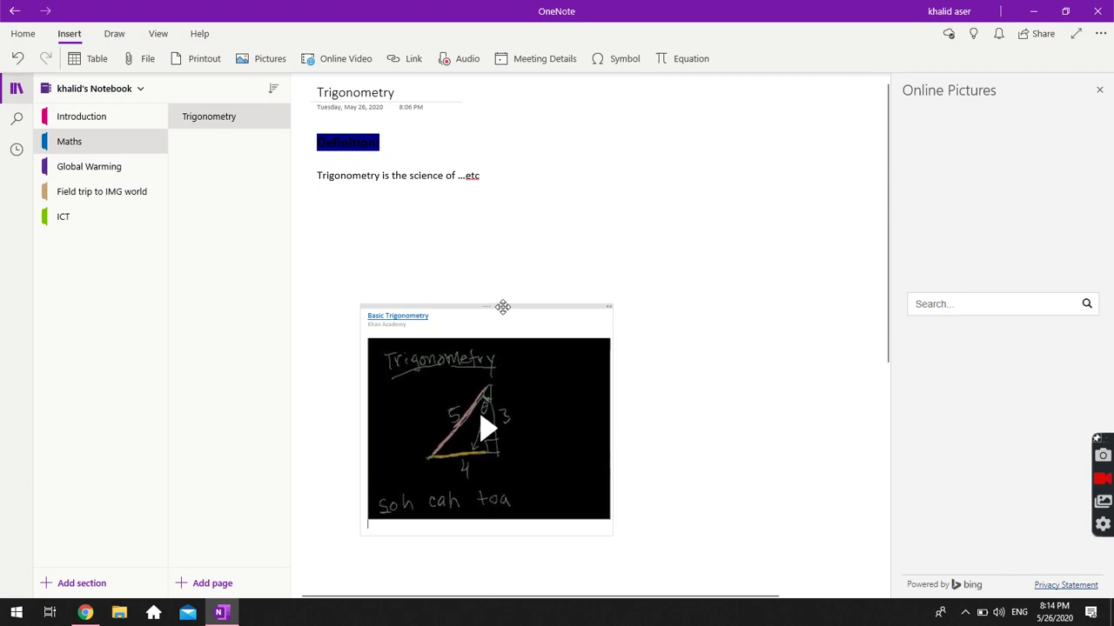
left_click_drag(503, 306, 497, 243)
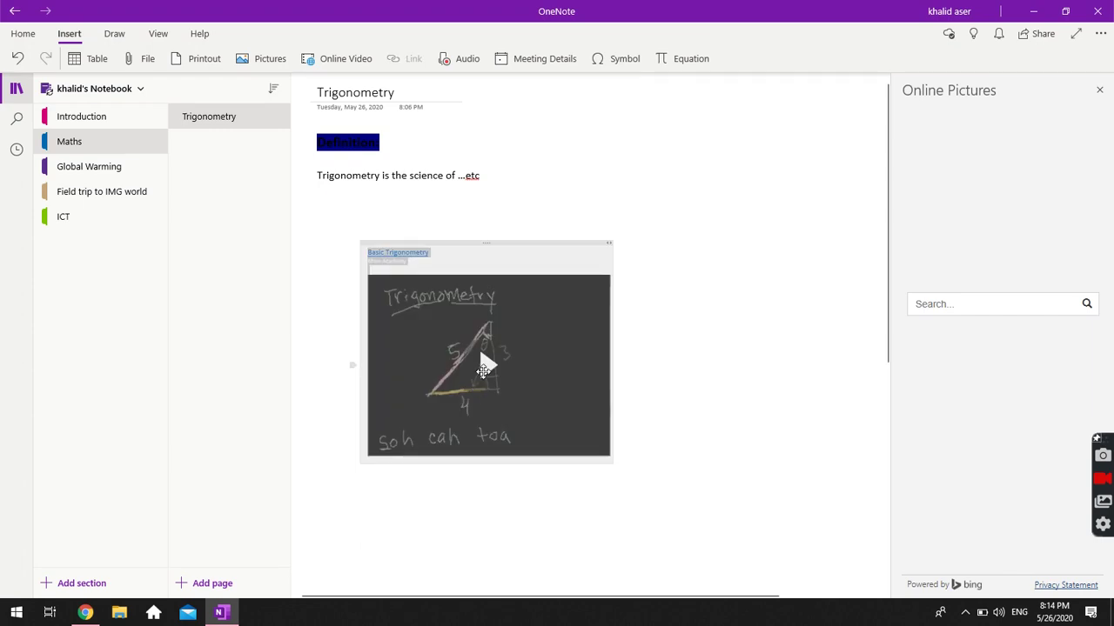
left_click(485, 366)
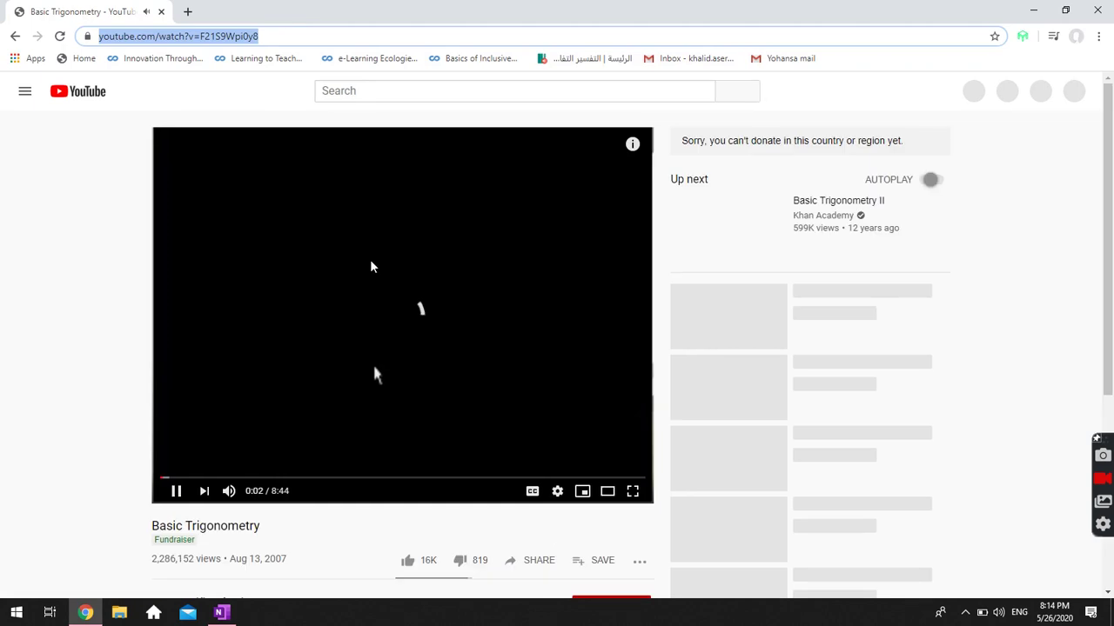
key("alt+Tab")
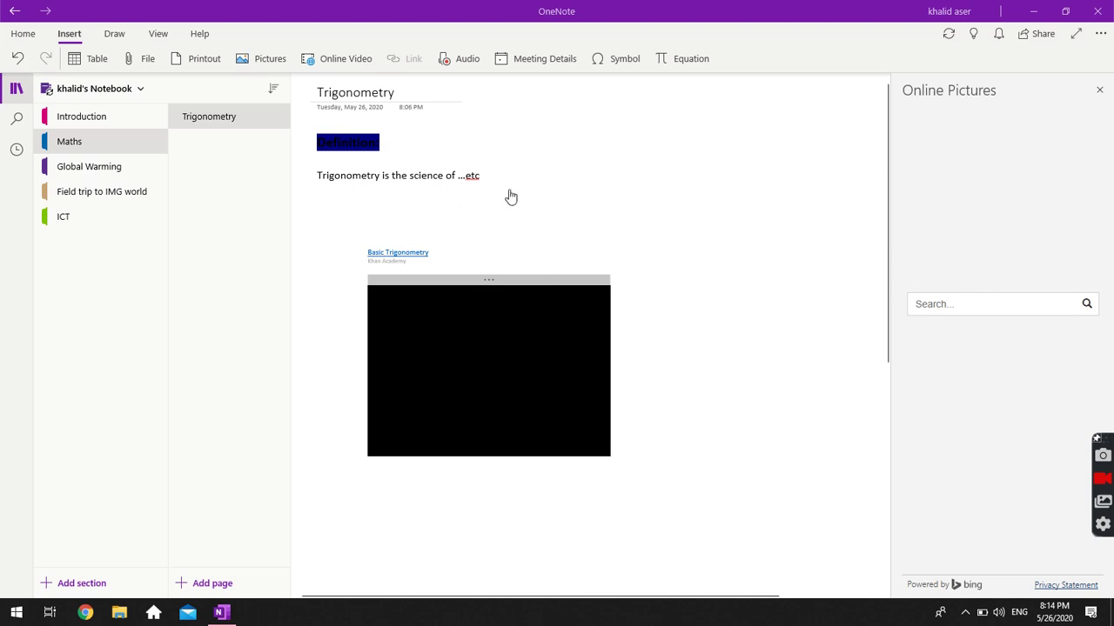
scroll(677, 281, "down", 1)
scroll(676, 281, "down", 2)
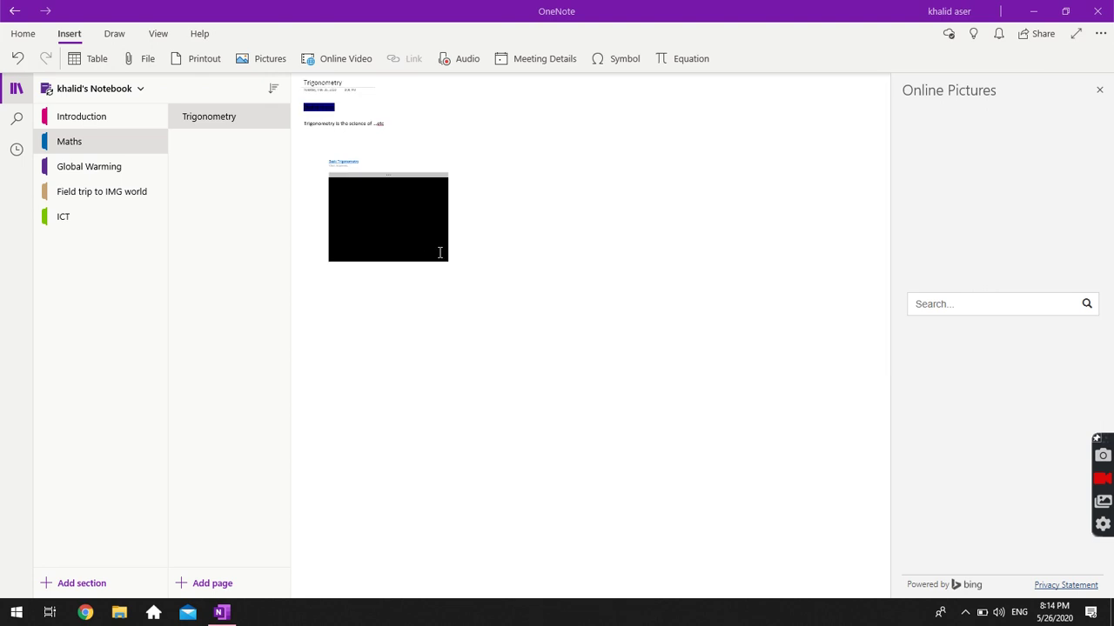
Play the embedded Basic Trigonometry video, pause it, and jump ahead to 2:59.
scroll(388, 304, "up", 3)
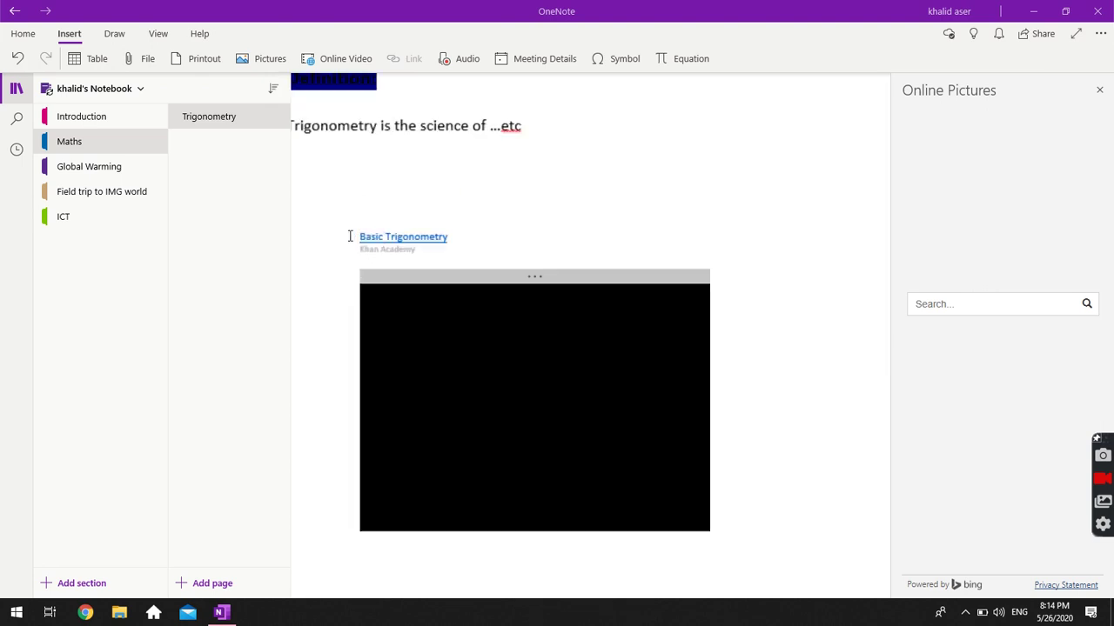
scroll(351, 235, "up", 3)
scroll(355, 252, "down", 3)
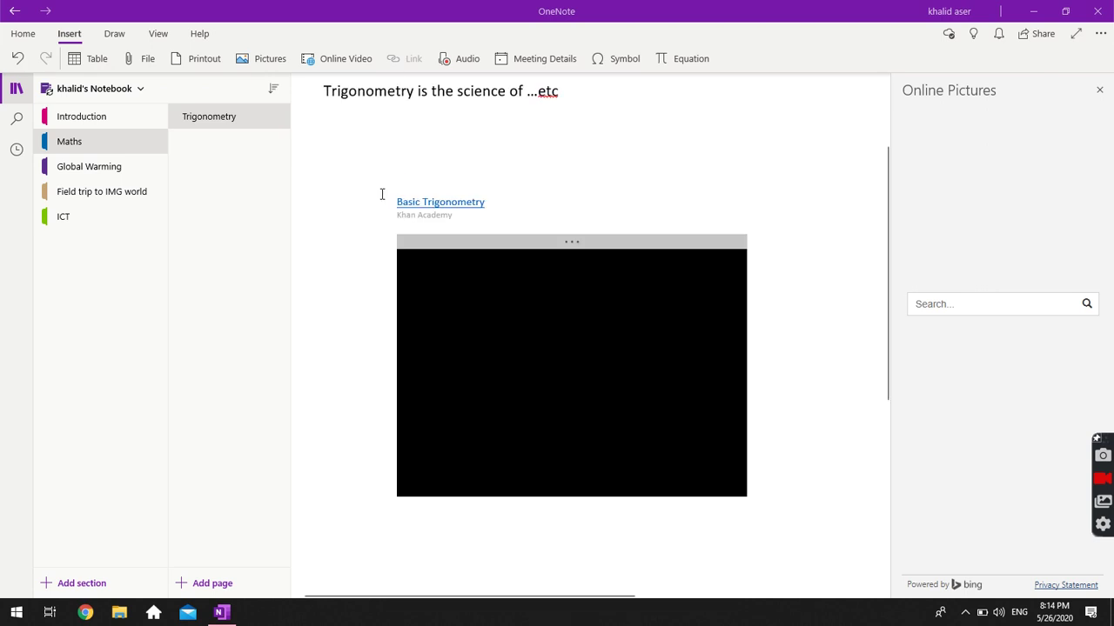
scroll(380, 194, "down", 1)
scroll(380, 194, "up", 3)
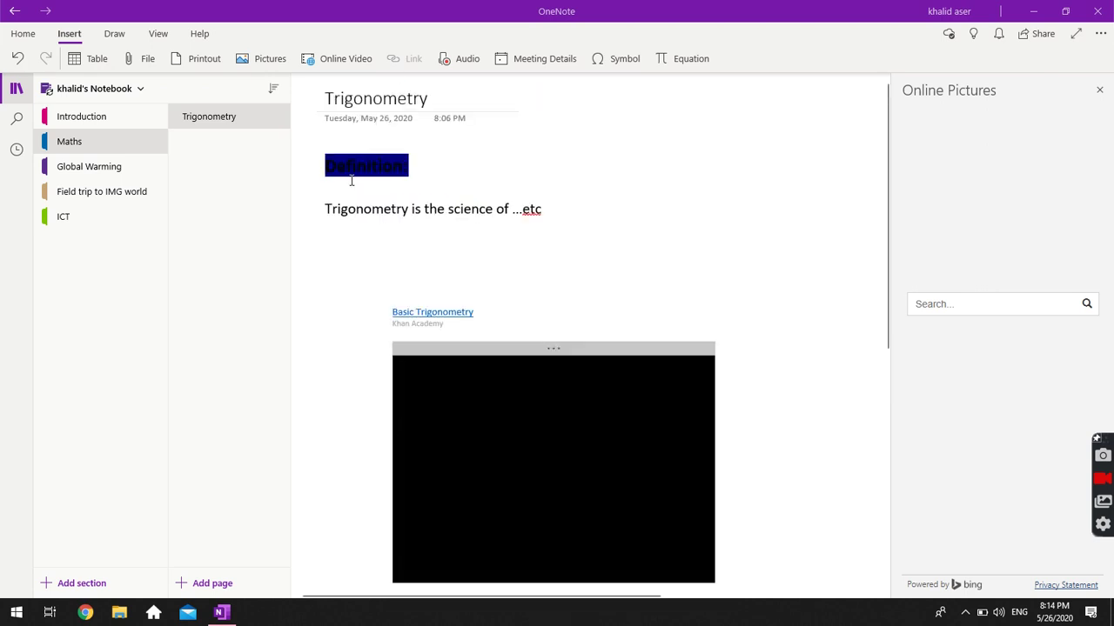
left_click(390, 423)
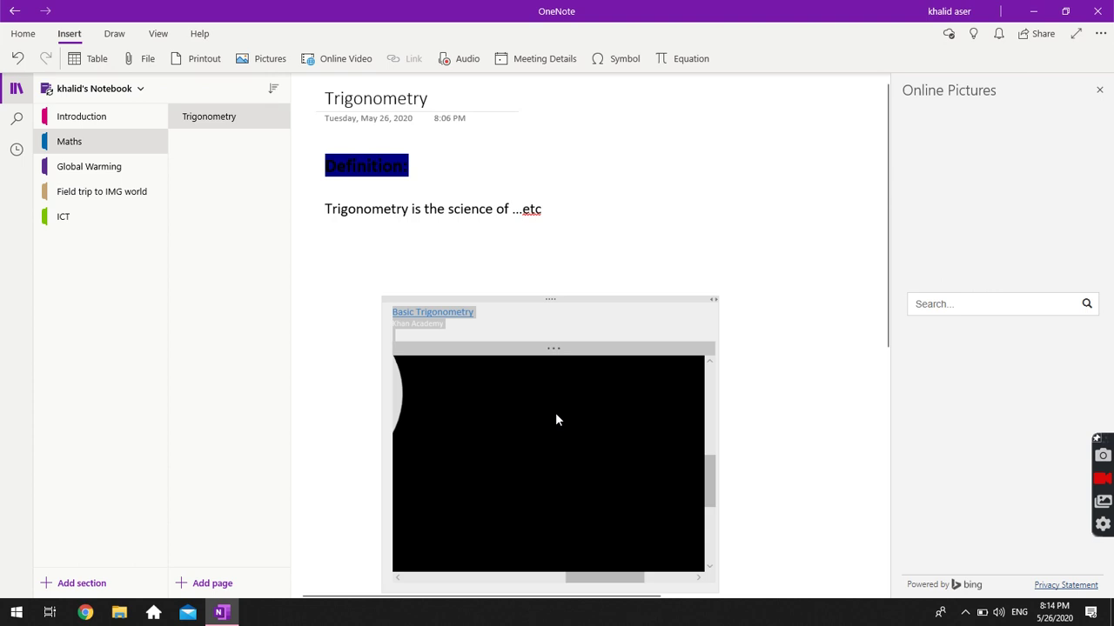
left_click(343, 371)
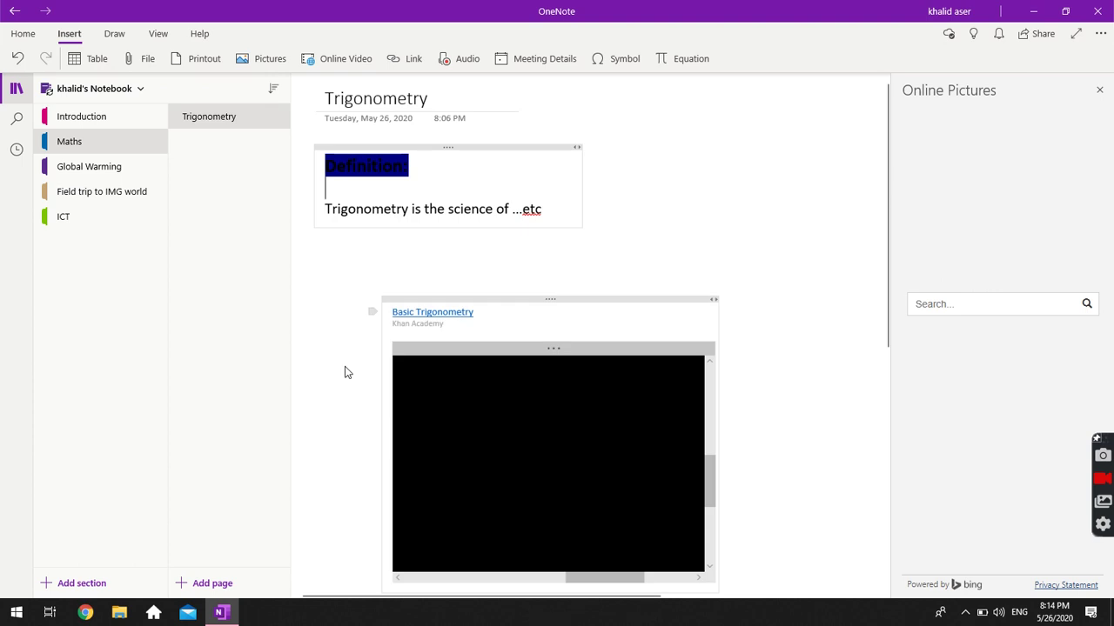
left_click(530, 436)
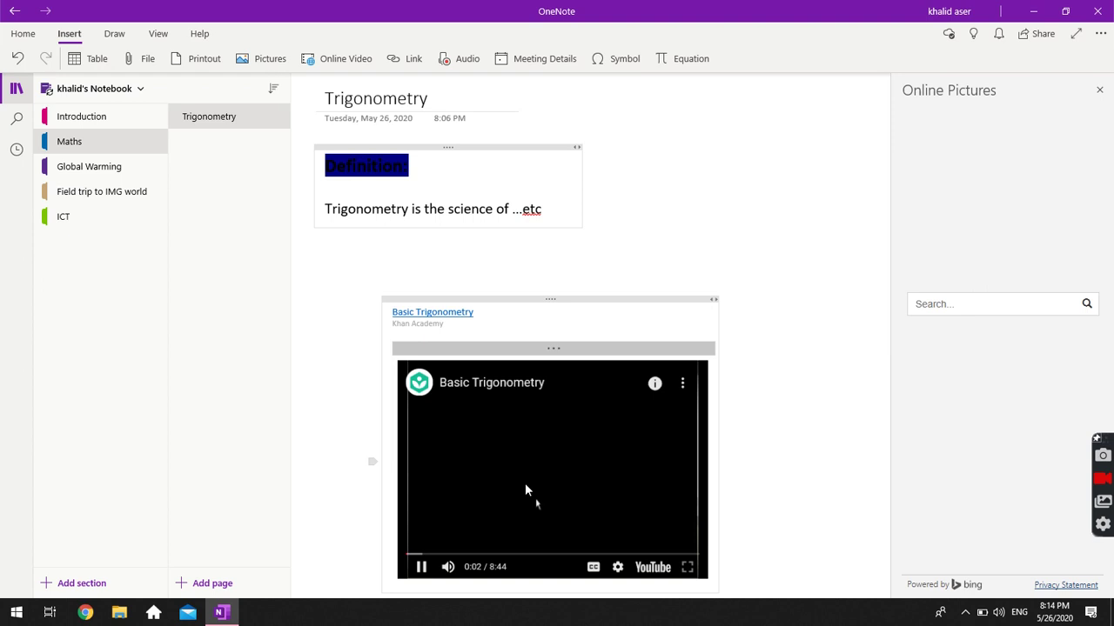
left_click(358, 413)
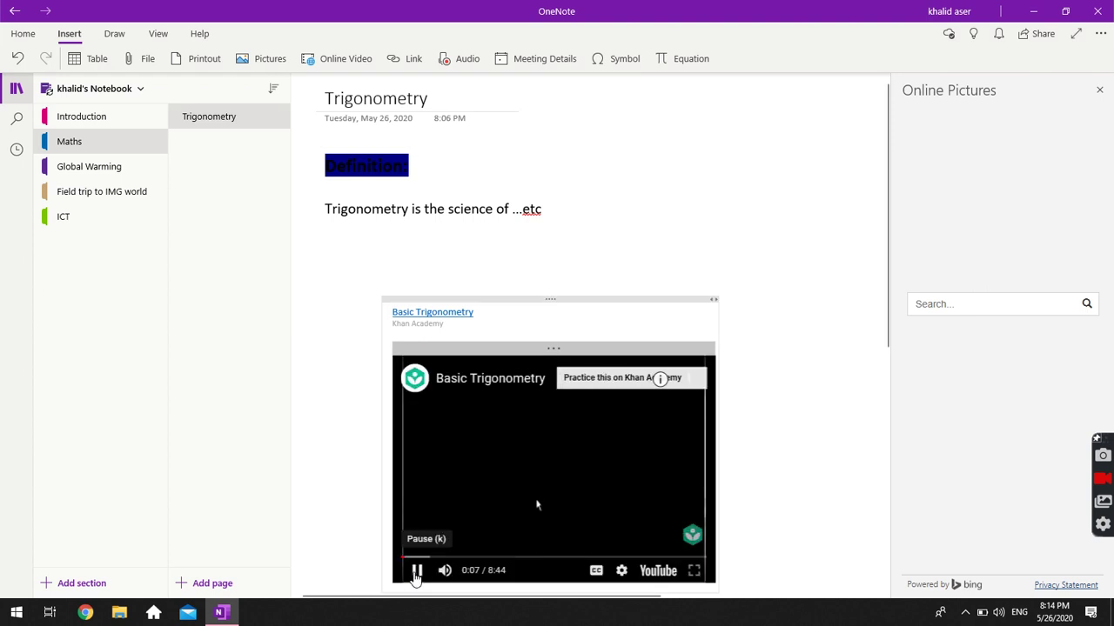
left_click(415, 575)
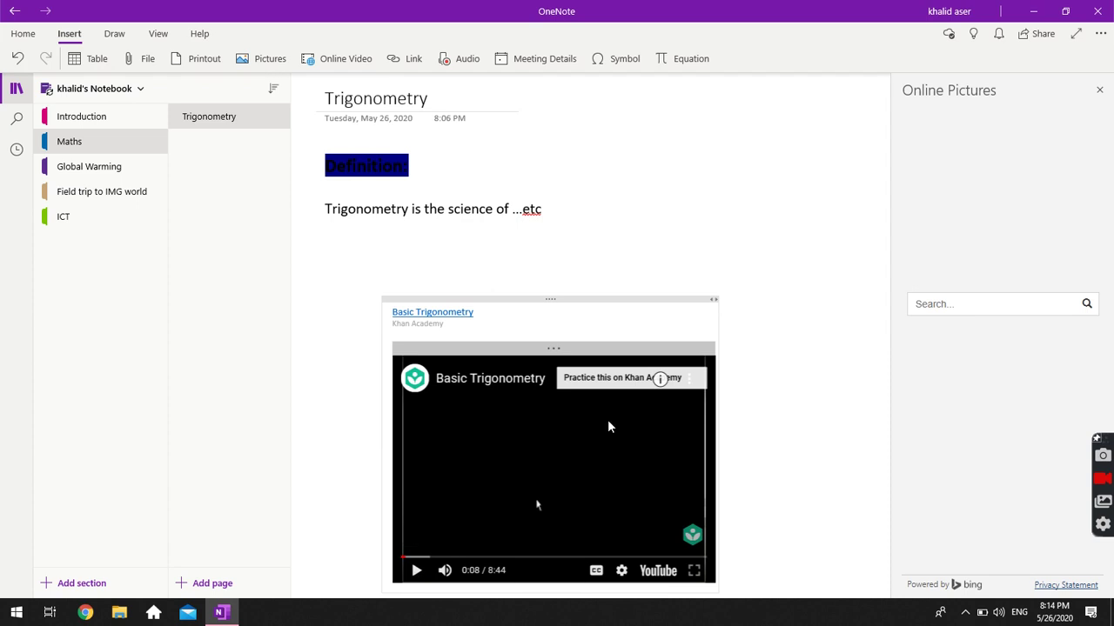
left_click(508, 558)
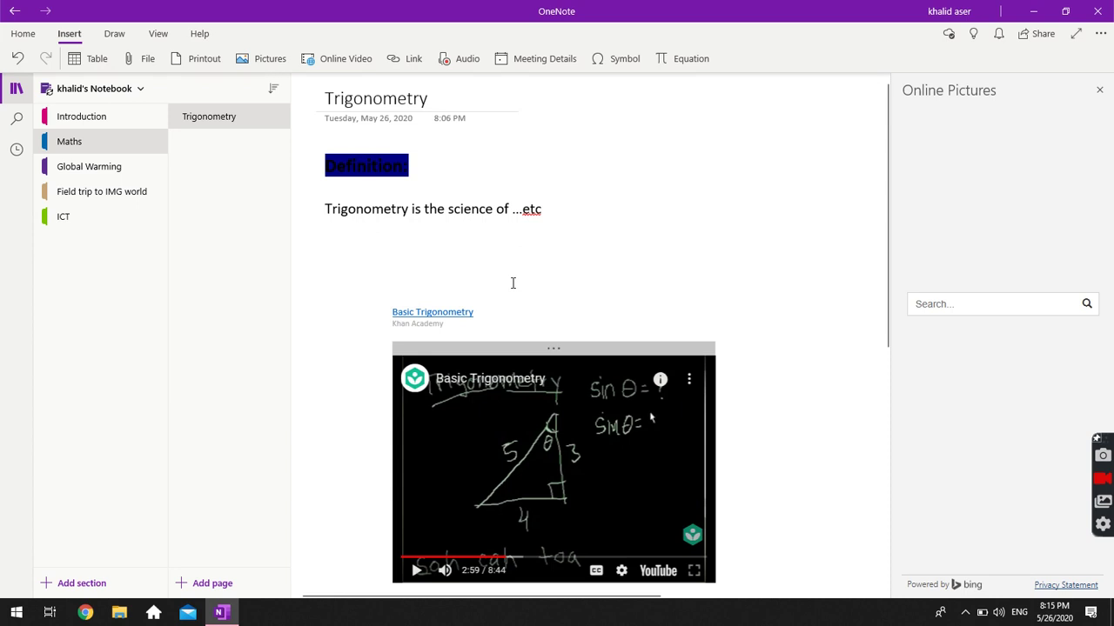
Select the embedded video container together with its link.
scroll(512, 283, "down", 5, "ctrl")
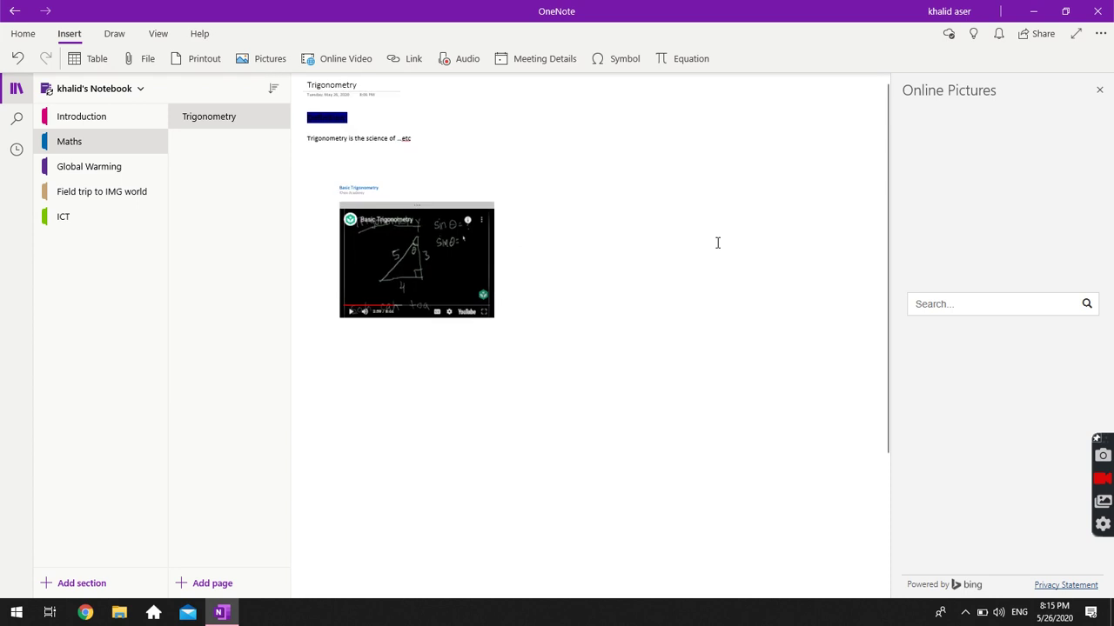
left_click(482, 296)
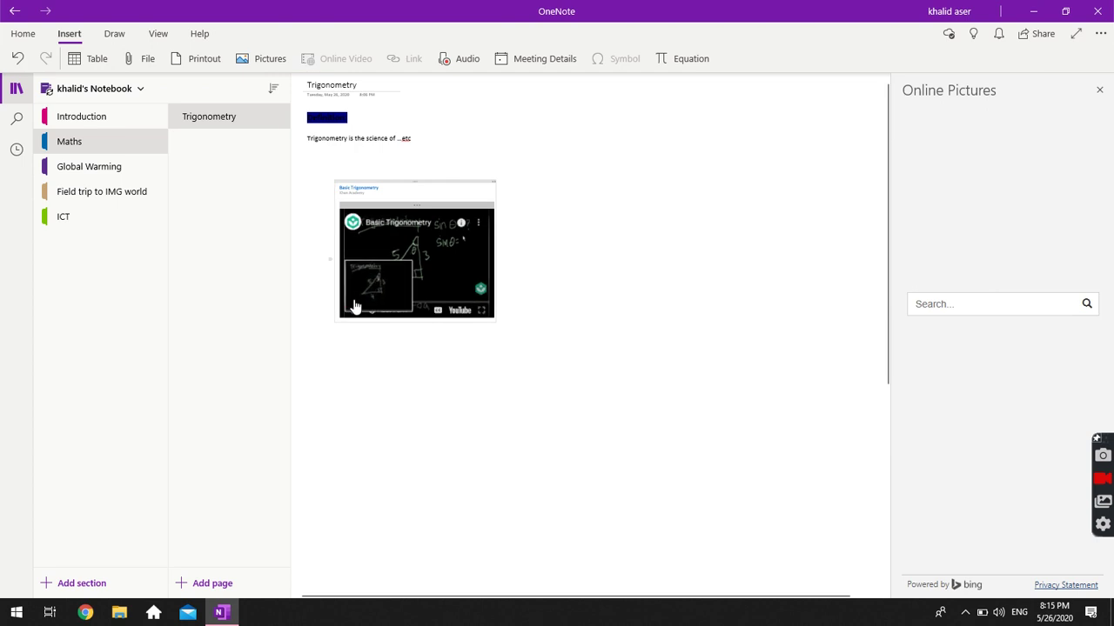
scroll(318, 230, "up", 5)
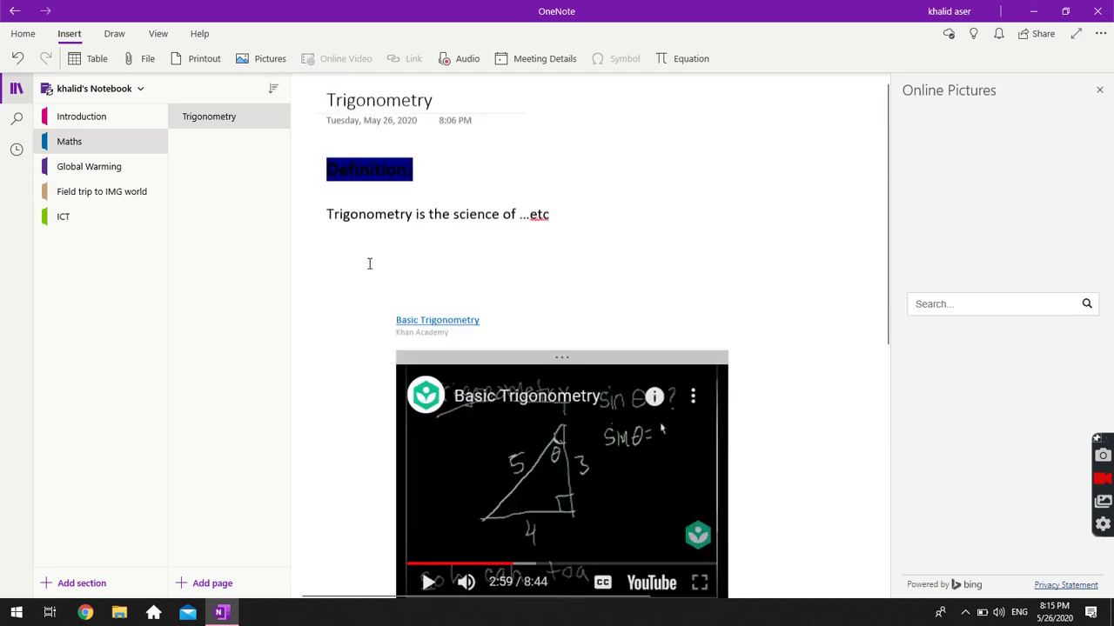
left_click(559, 308)
Delete the embedded video through its right-click menu and switch to the Introduction section.
right_click(560, 308)
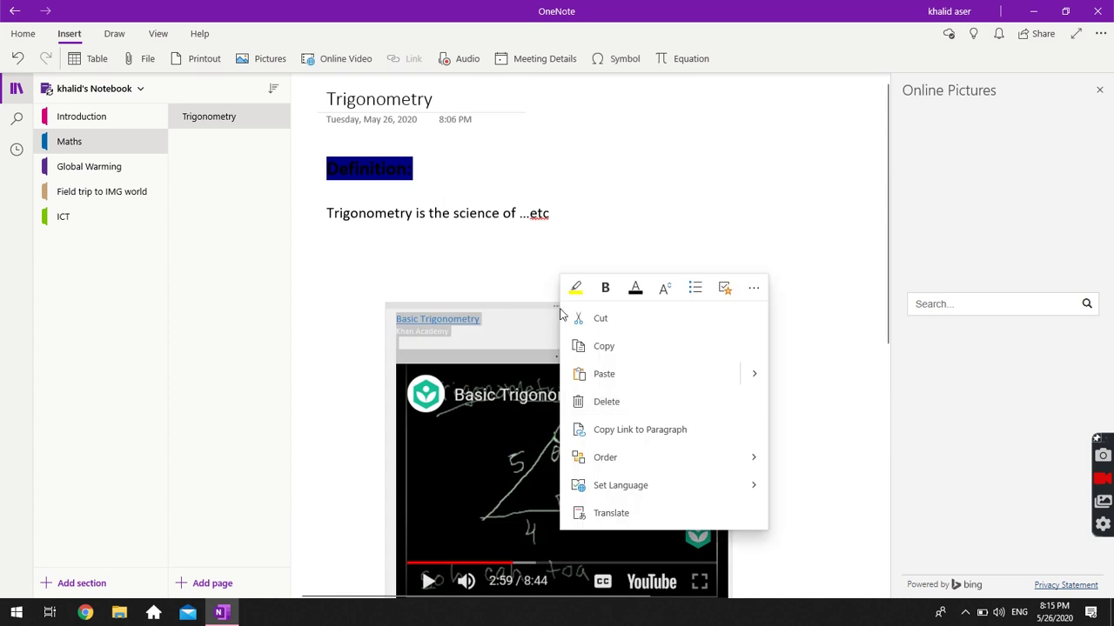
left_click(631, 402)
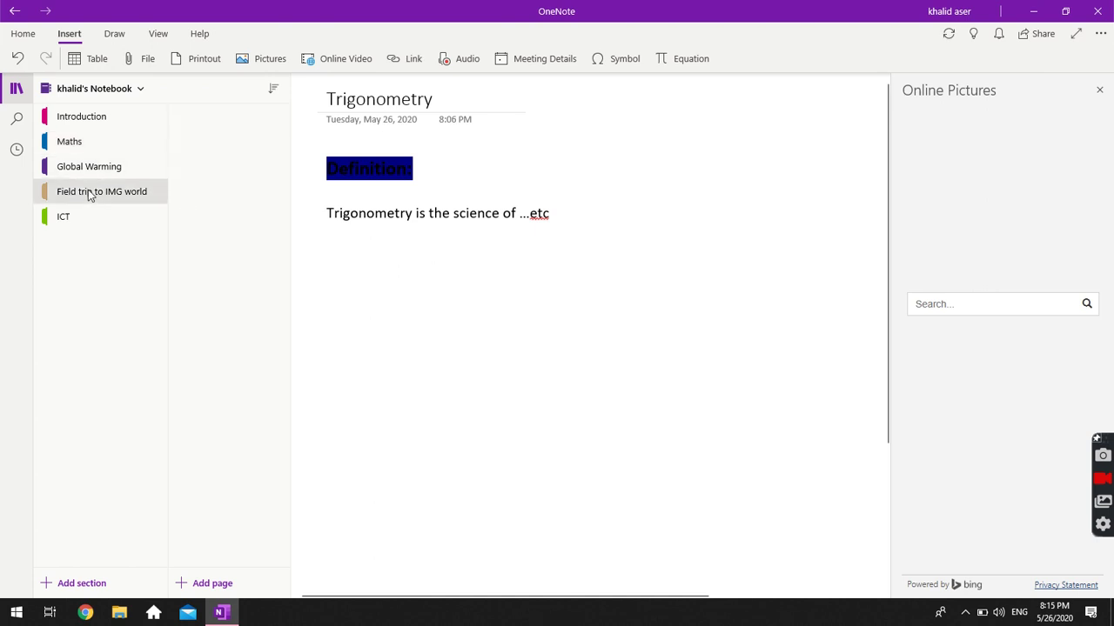
left_click(68, 127)
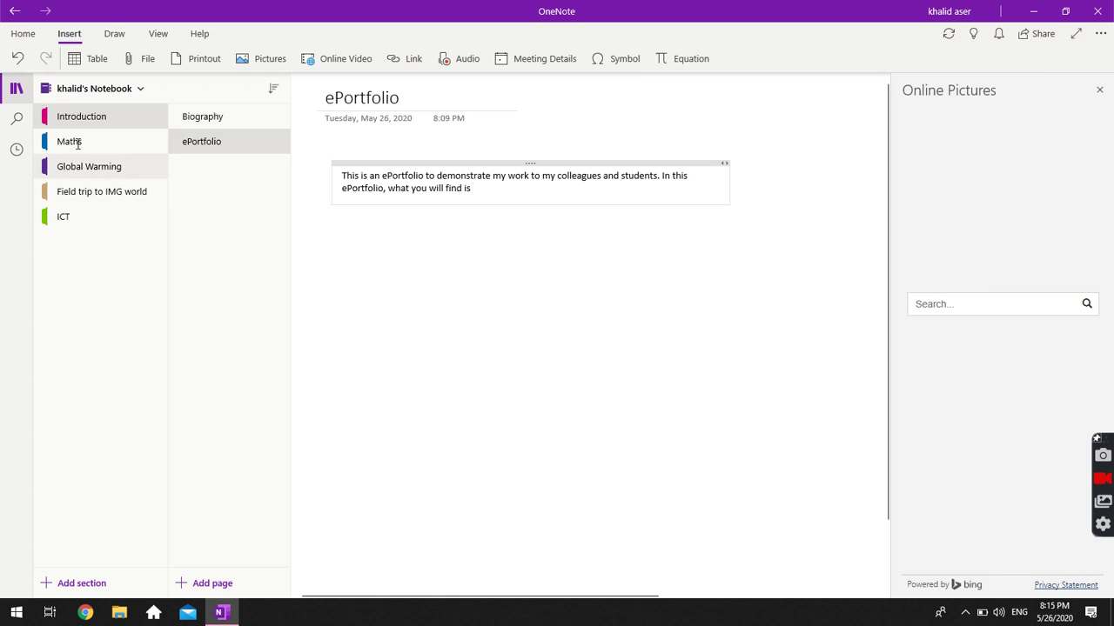
Browse the Maths, Global Warming, Field trip and Introduction sections, then return to Maths' Trigonometry page.
left_click(69, 141)
left_click(72, 167)
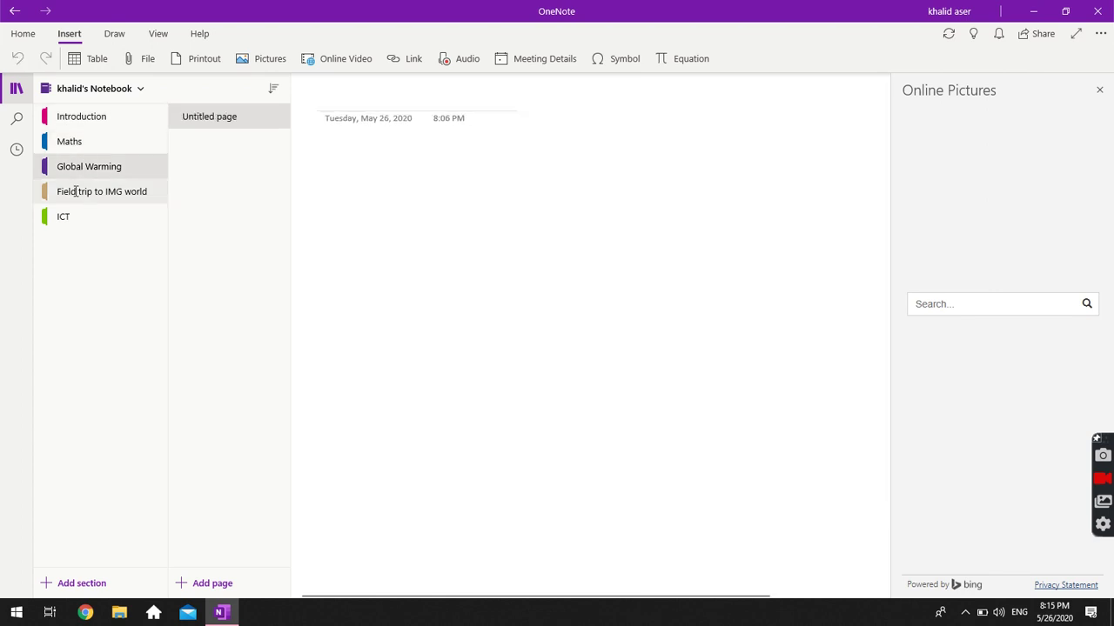
left_click(76, 192)
left_click(84, 120)
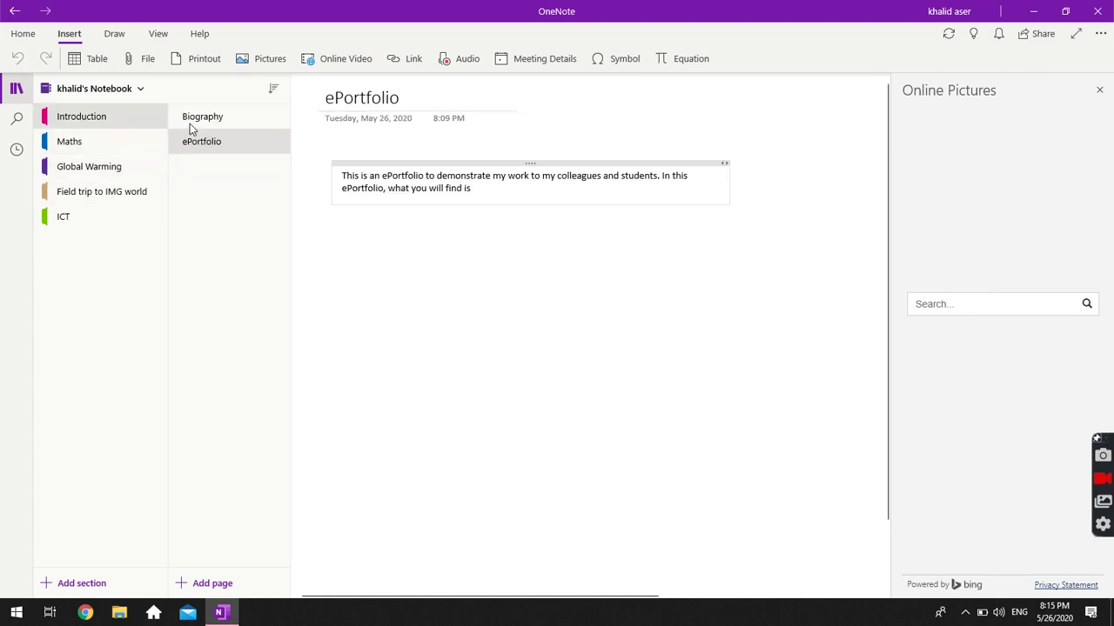
left_click(190, 124)
left_click(216, 143)
left_click(121, 143)
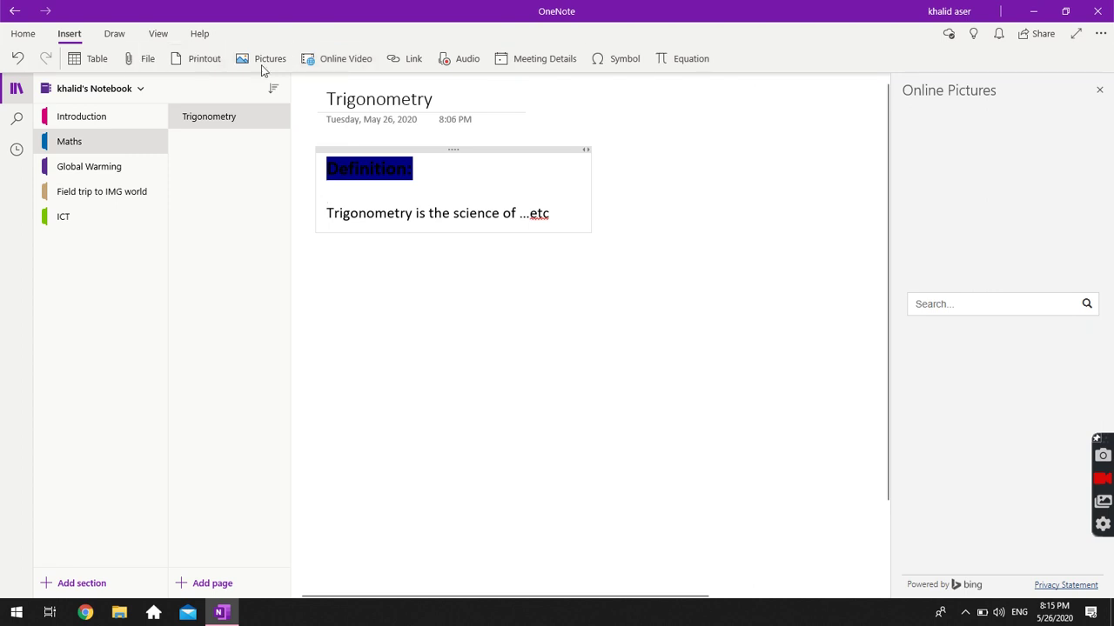
Insert a 5×4 table into the Definition note and shift the note toward the page centre.
left_click(85, 68)
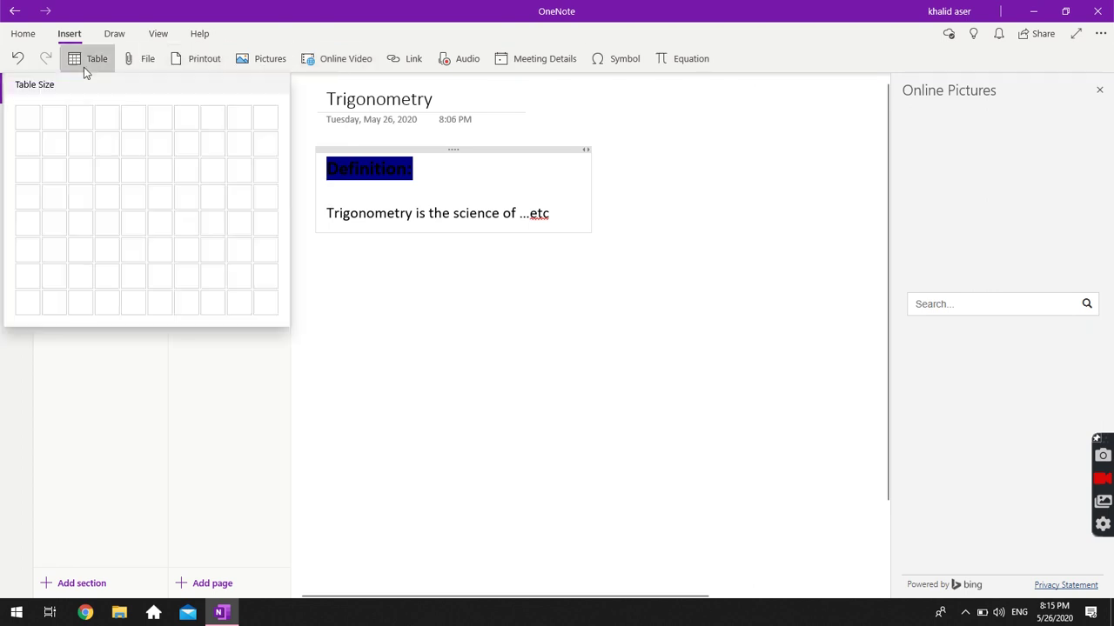
left_click(133, 201)
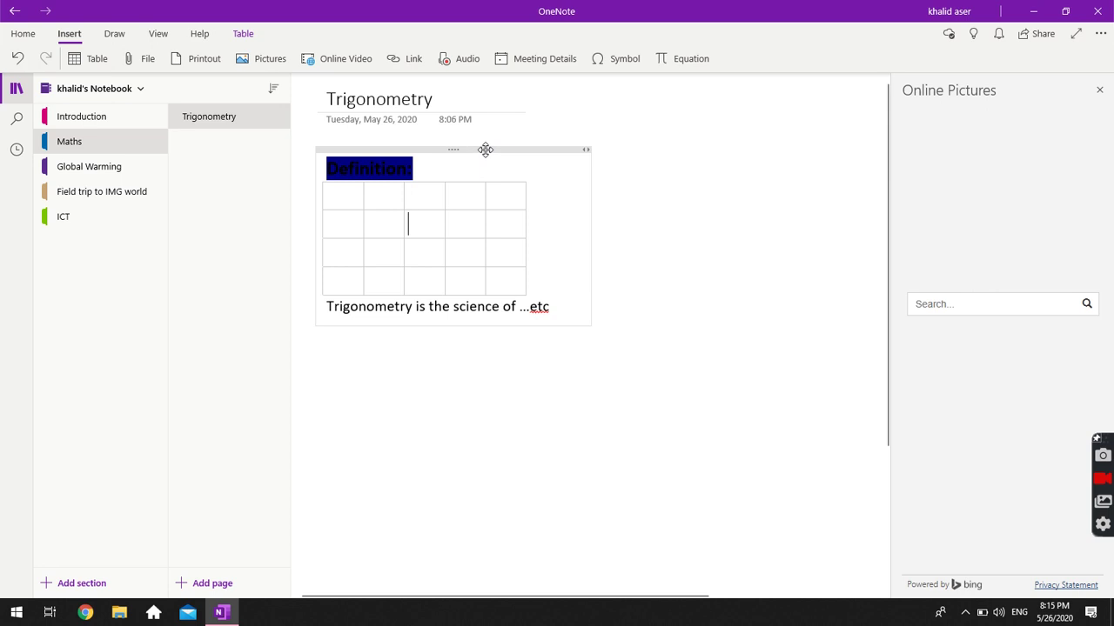
left_click_drag(484, 149, 606, 251)
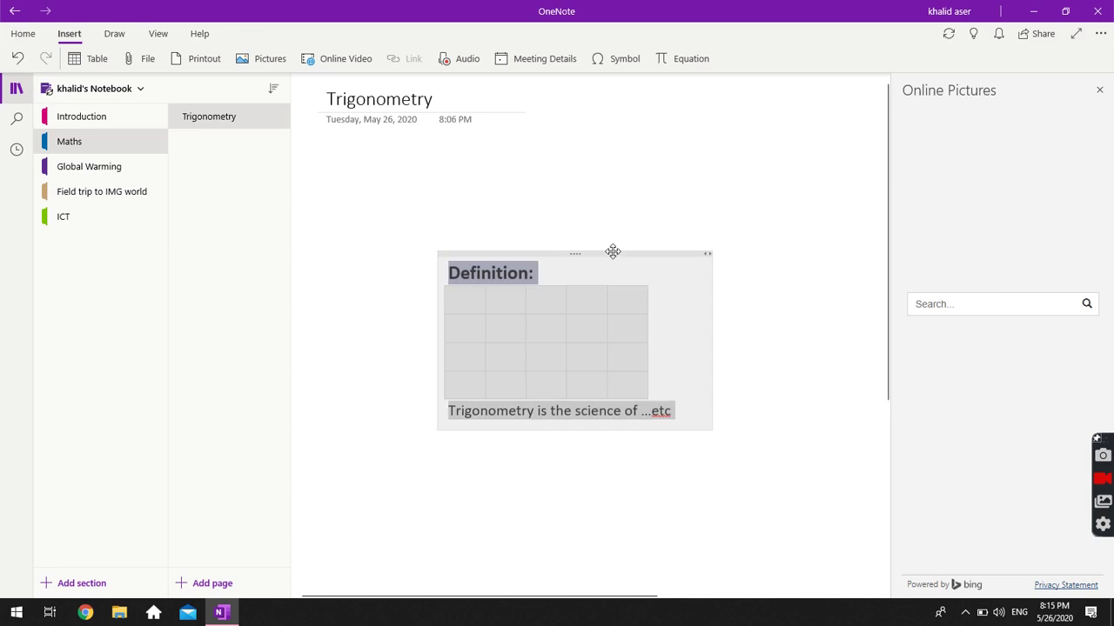
left_click(640, 296)
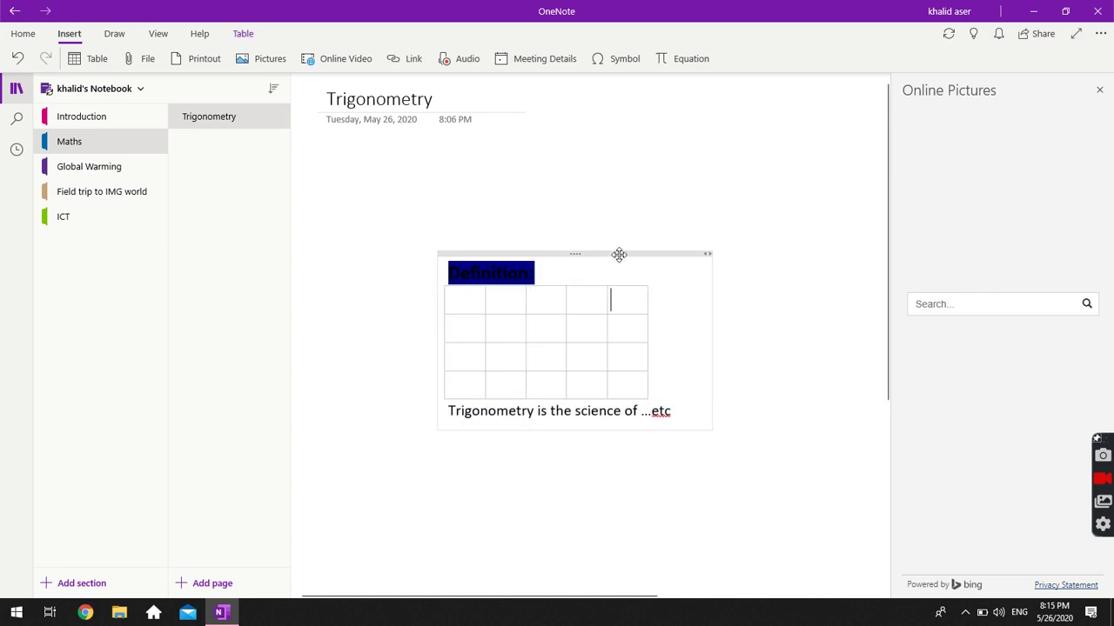
Move the note back to the top left, select every table cell and cut the table.
left_click_drag(593, 241, 486, 161)
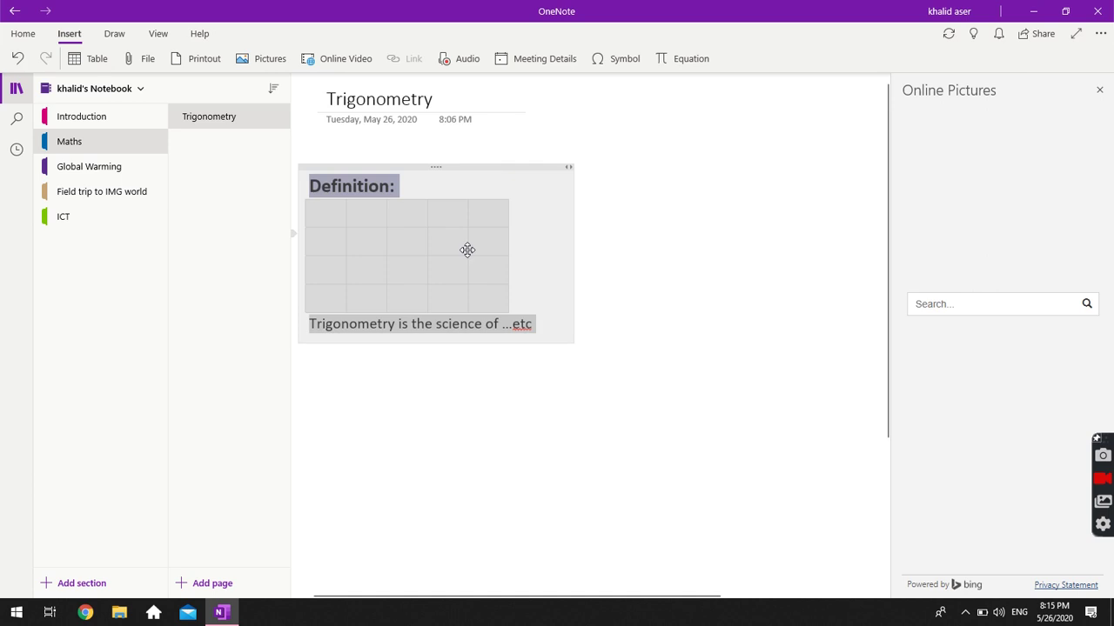
left_click(323, 209)
left_click_drag(322, 209, 535, 300)
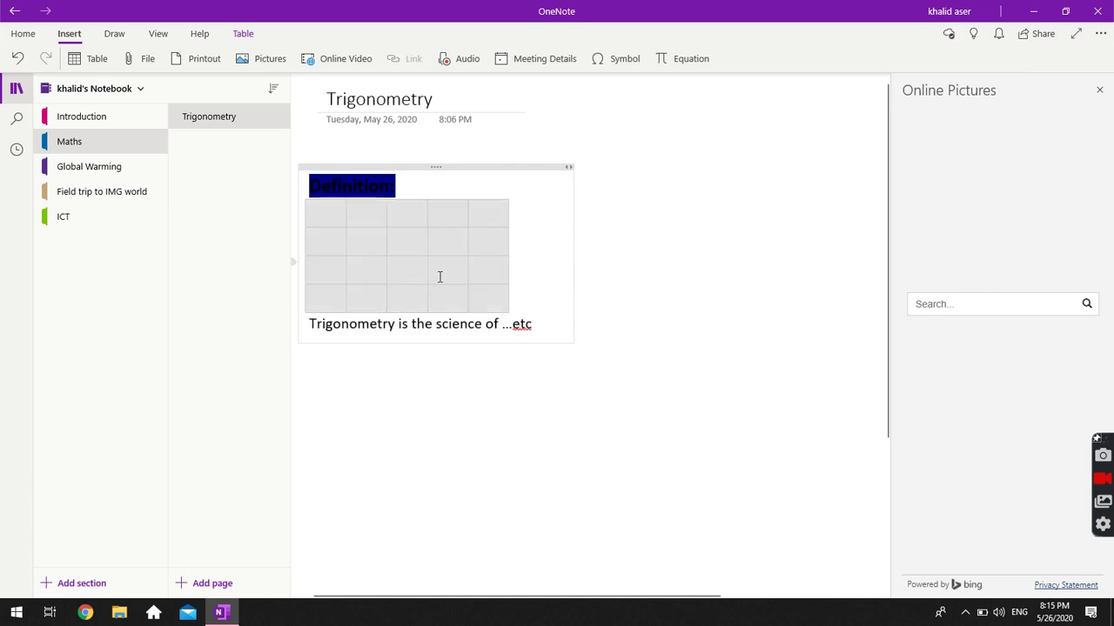
right_click(440, 246)
left_click(492, 289)
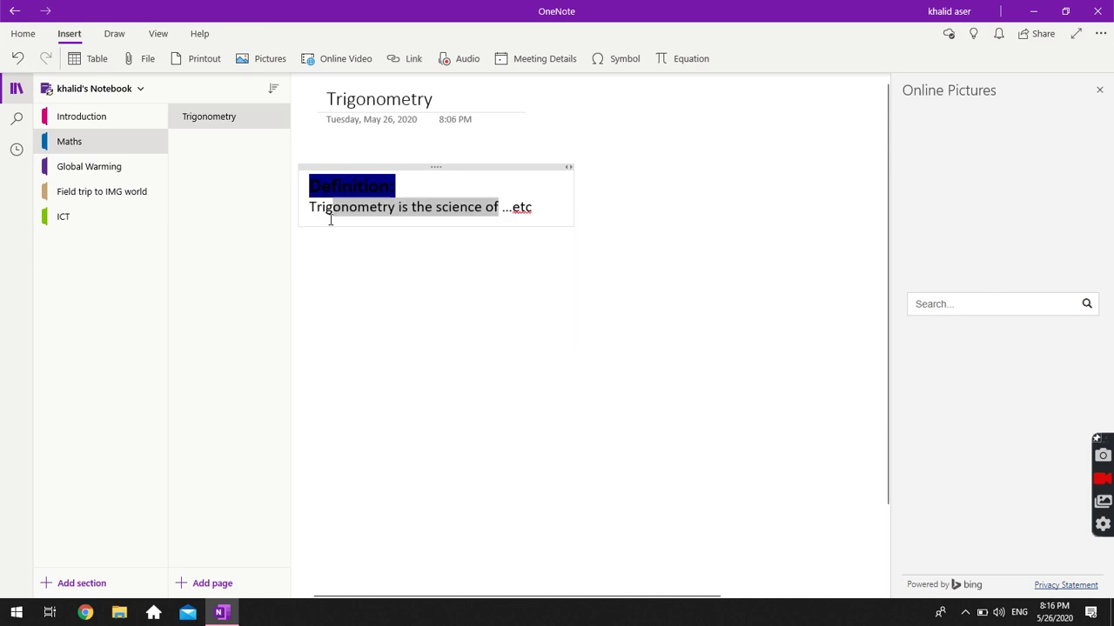
left_click(386, 255)
key("Return")
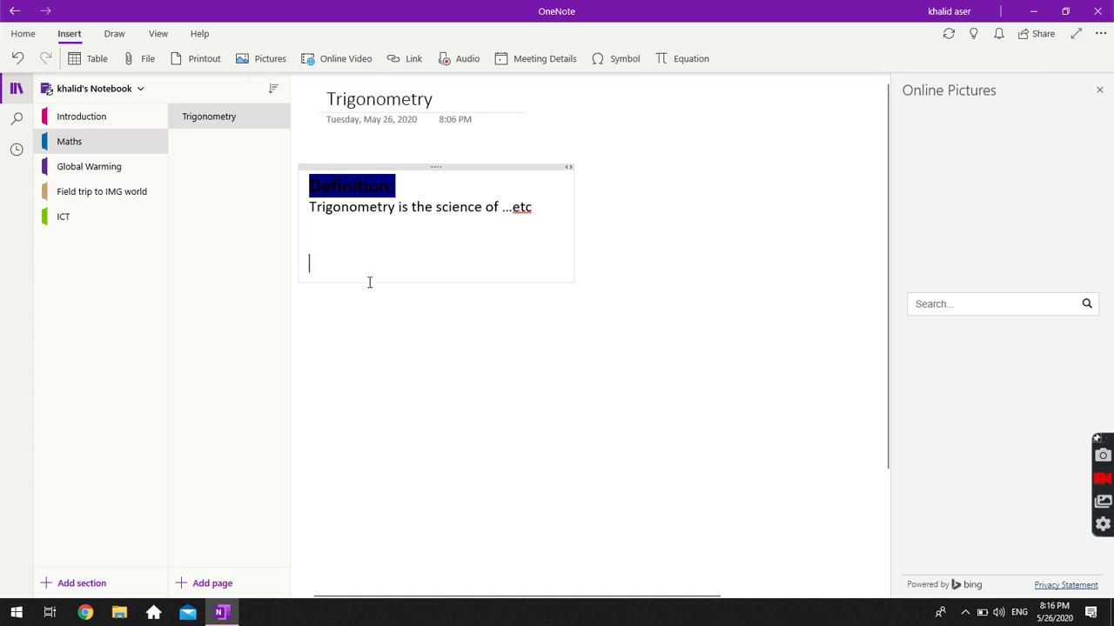
key("BackSpace")
key("BackSpace")
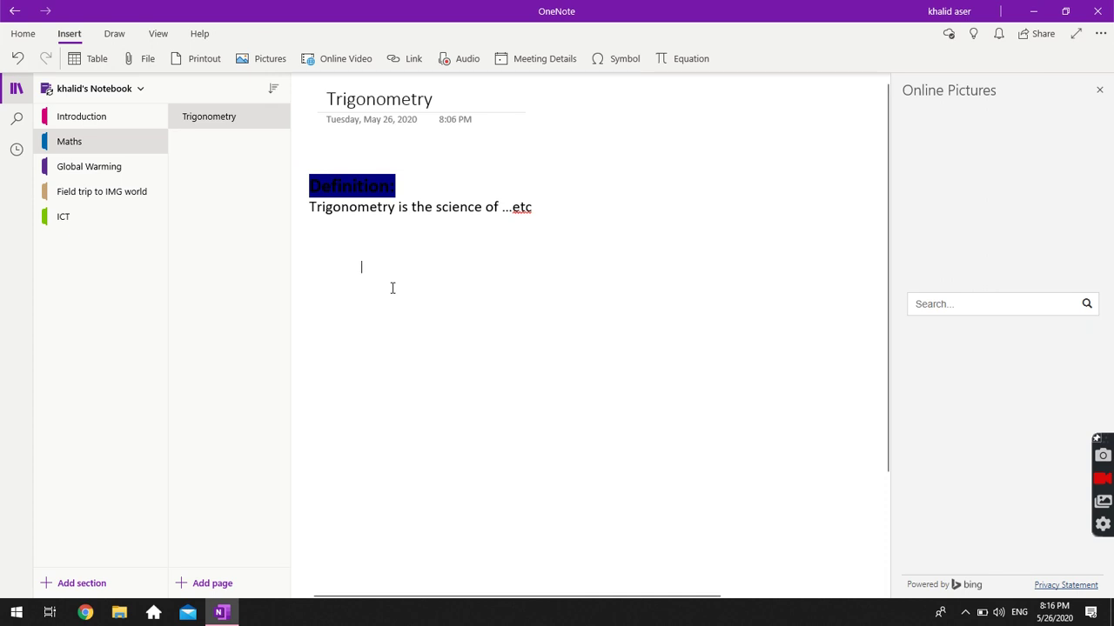
left_click(357, 273)
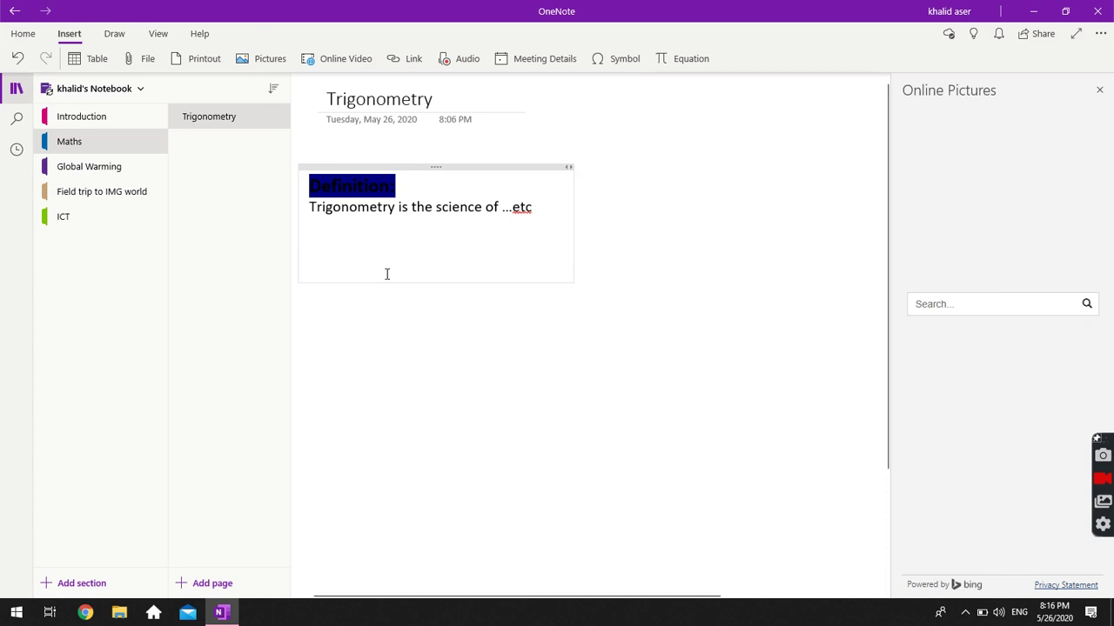
left_click(396, 409)
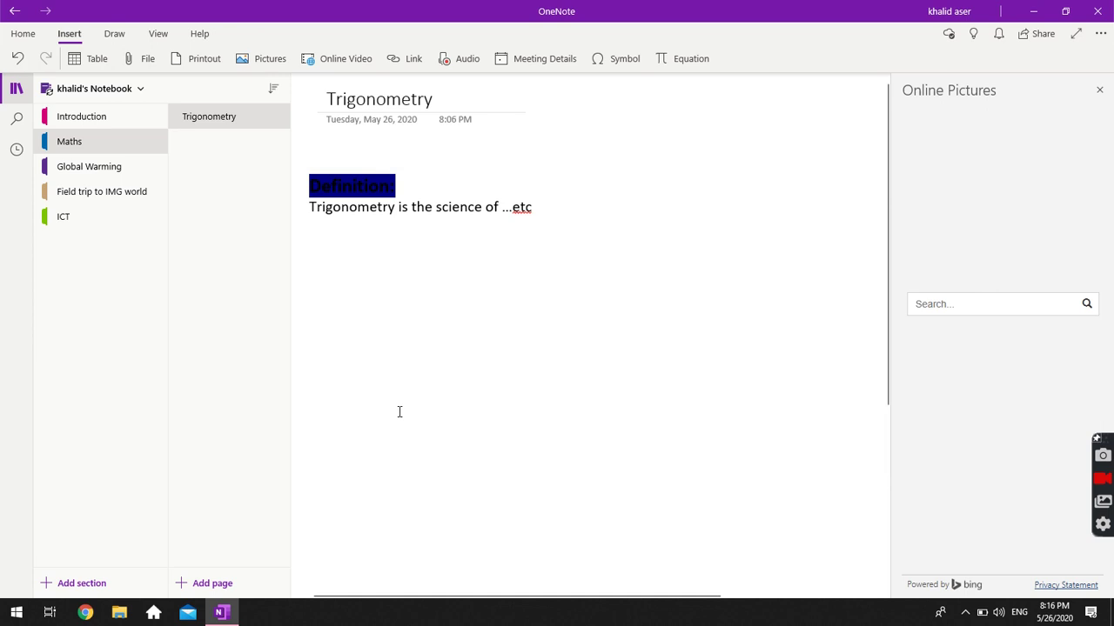
right_click(399, 412)
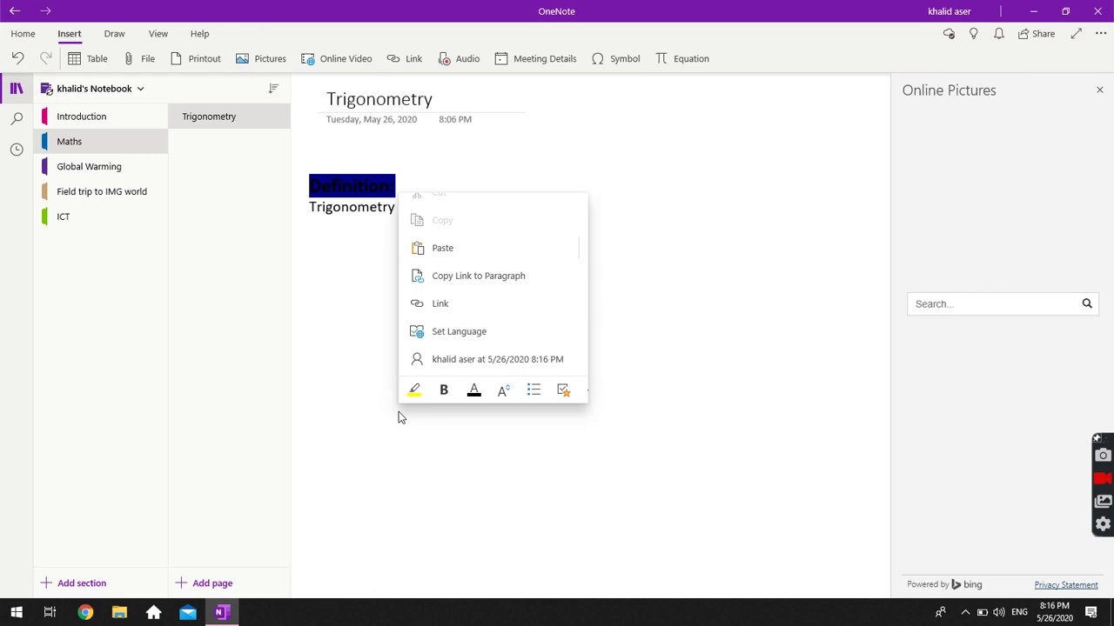
left_click(398, 411)
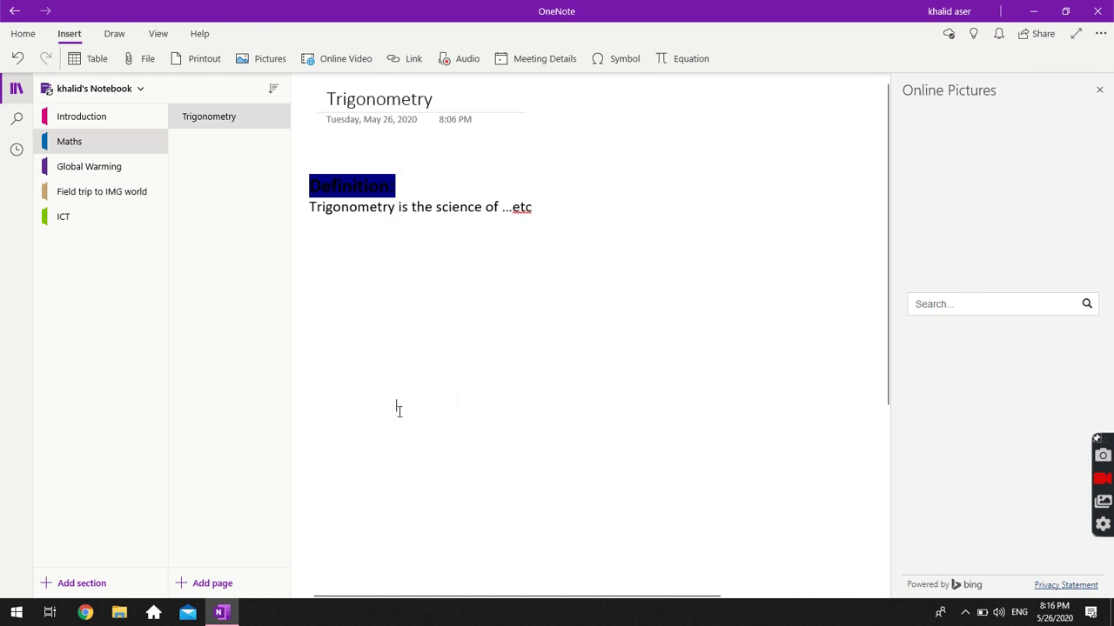
Close the Online Pictures pane and place the caret before 'science' in the definition sentence.
left_click(1099, 90)
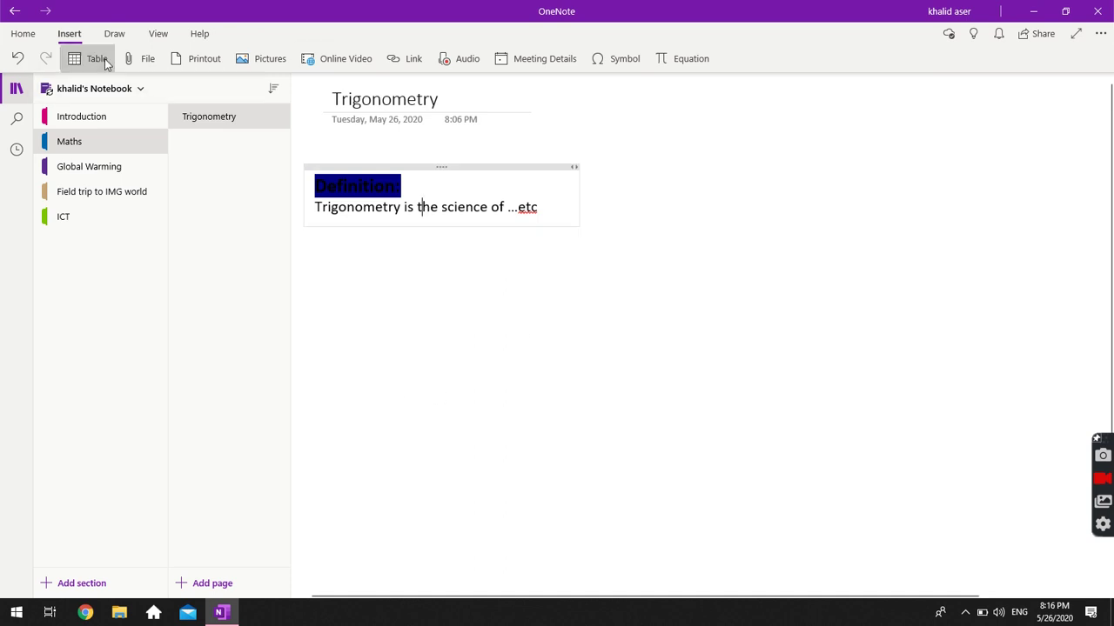
left_click(543, 206)
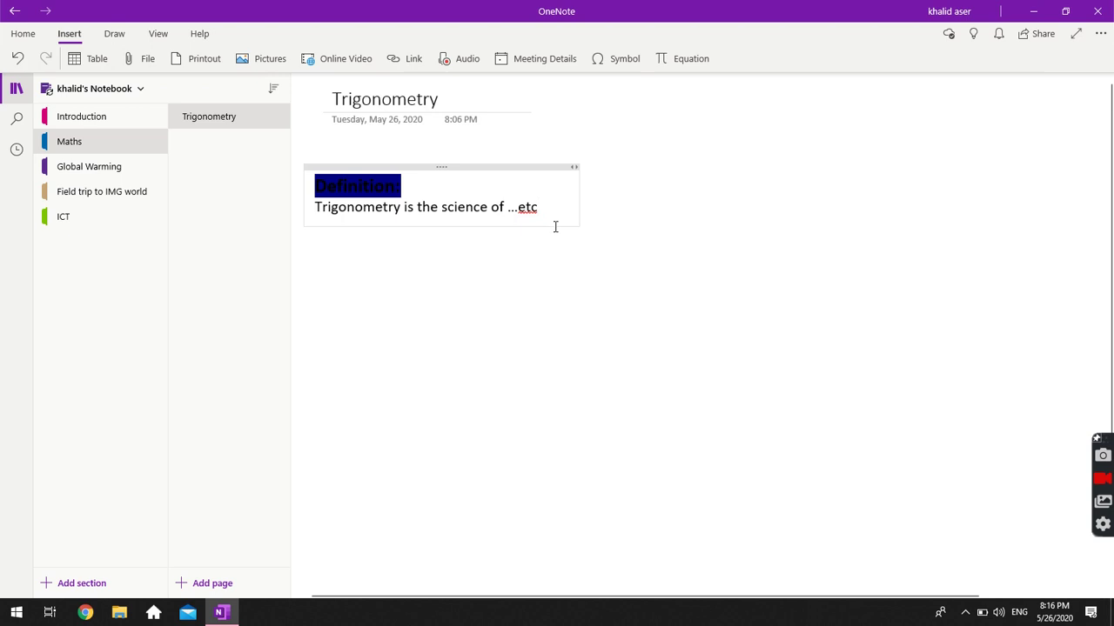
left_click(459, 288)
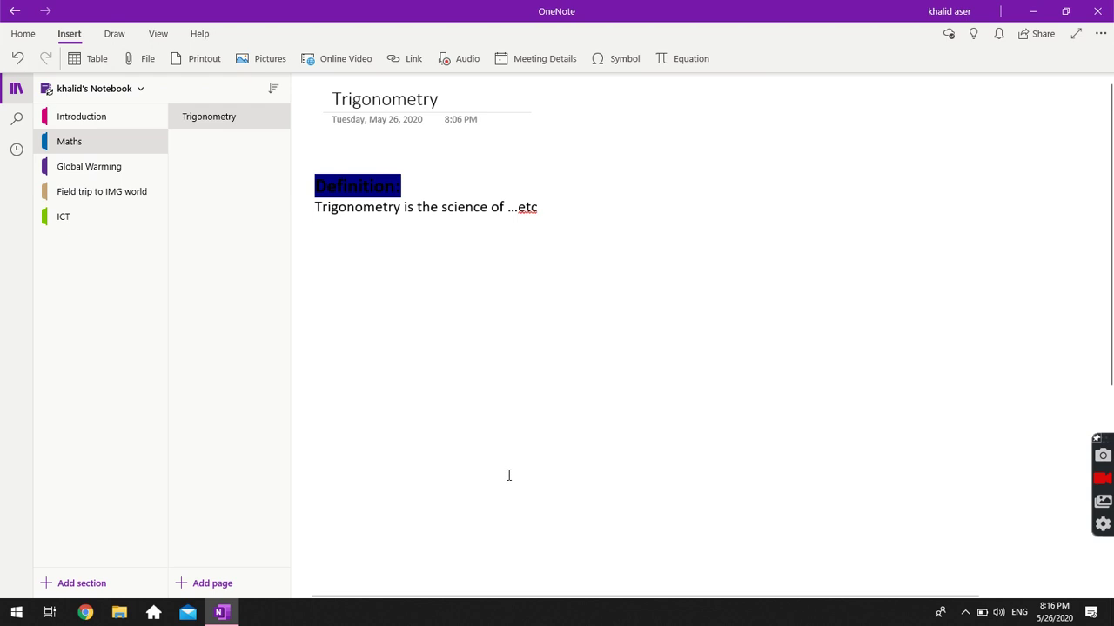
left_click(407, 207)
left_click(441, 207)
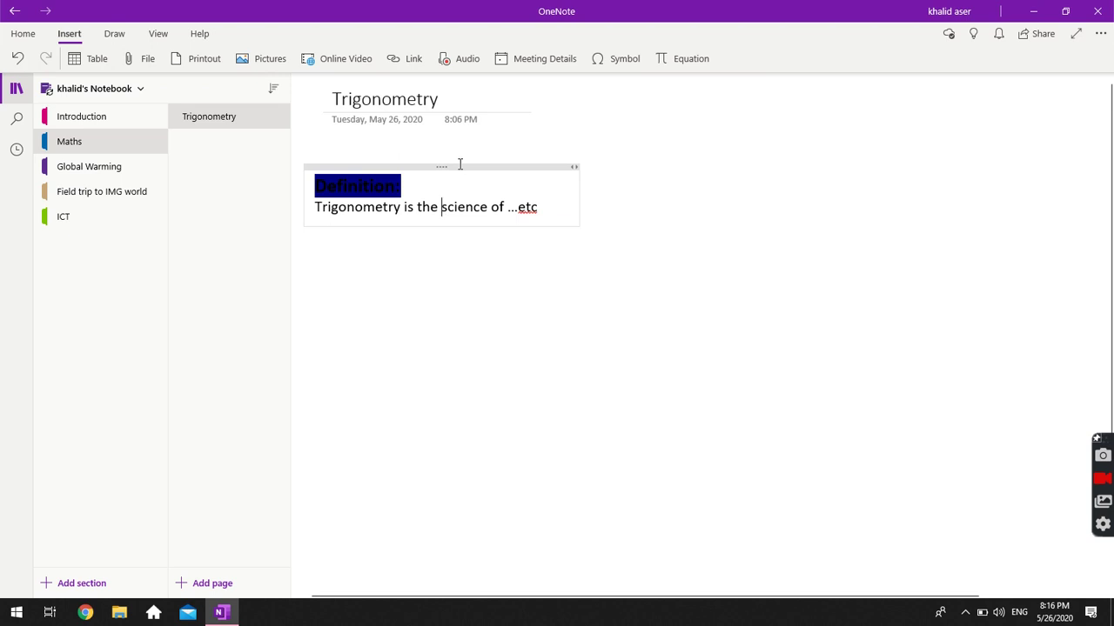
Drag the Definition note down to mid-page, then back under the page title.
left_click_drag(440, 166, 577, 344)
left_click(380, 216)
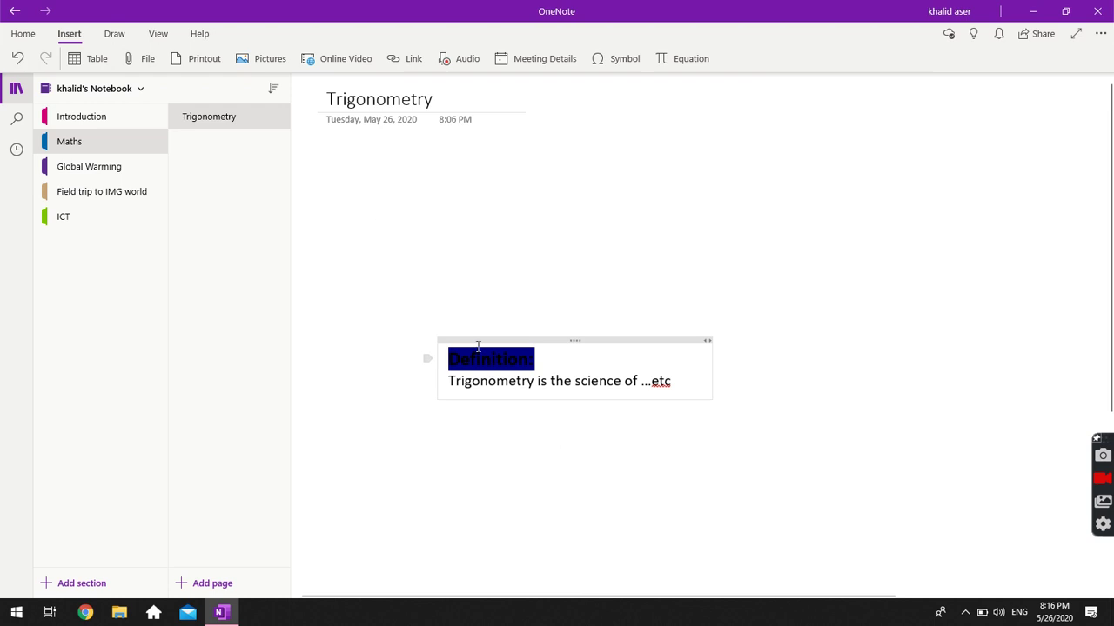
left_click_drag(458, 332, 353, 160)
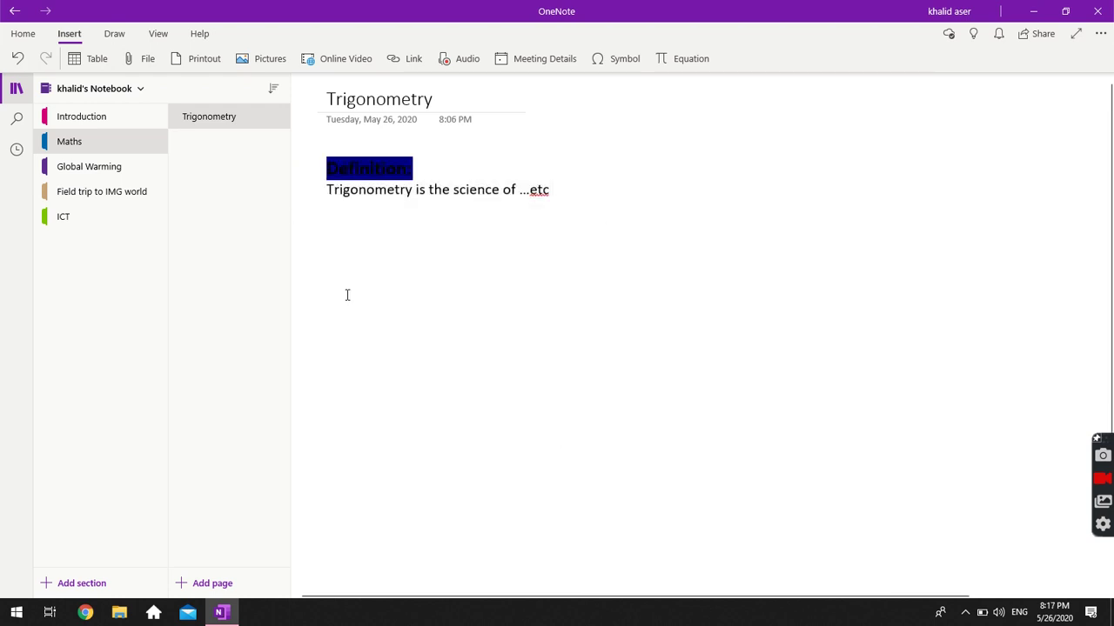